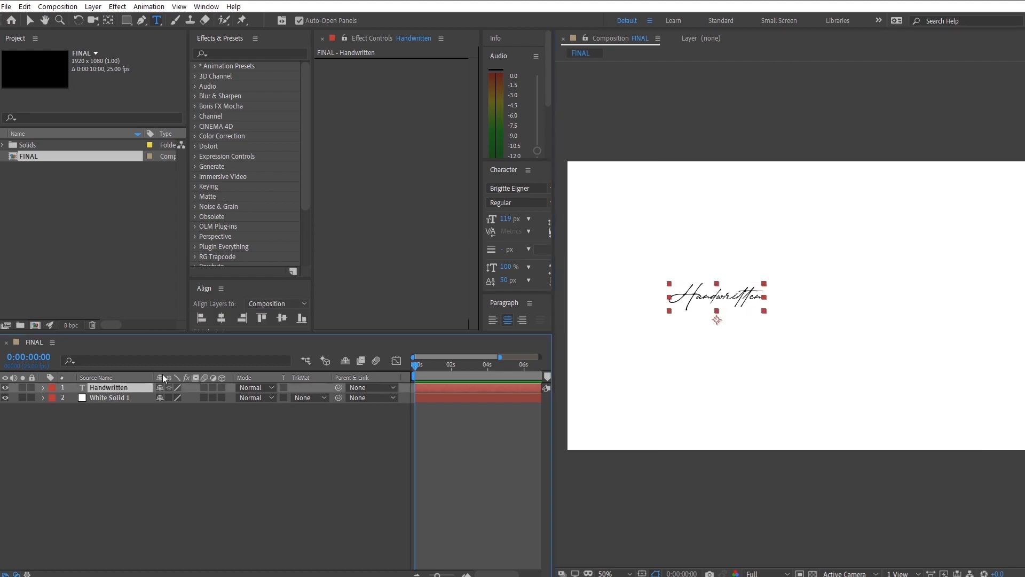
# - Duplicate the Handwritten text layer and move the copy horizontally to position 1348, 592
pyautogui.hotkey('ctrl', 'd')
pyautogui.press('p')
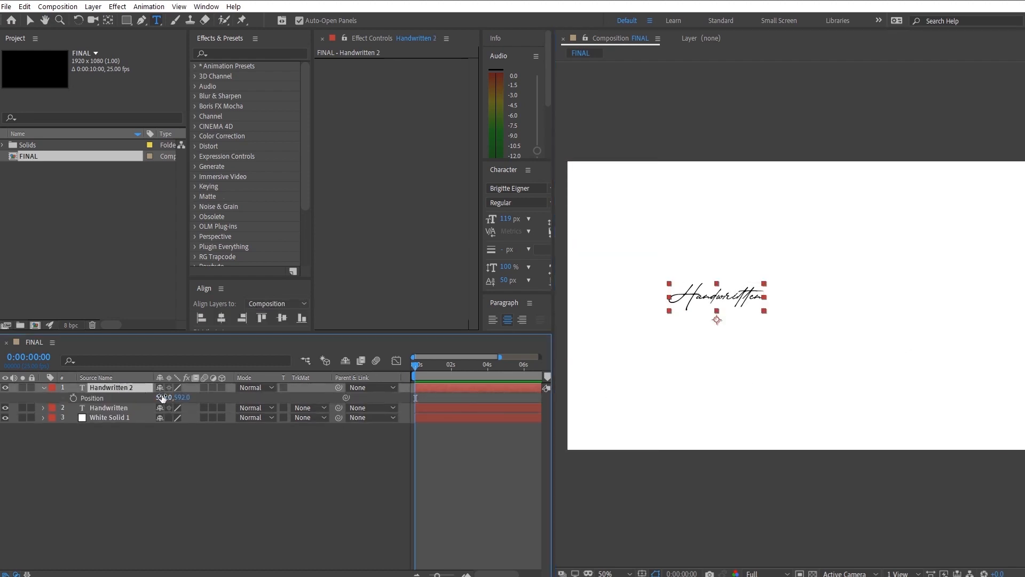
pyautogui.moveTo(163, 398); pyautogui.dragTo(466, 412)
pyautogui.press('space')
pyautogui.moveTo(803, 342); pyautogui.dragTo(742, 355)
pyautogui.scroll(-2, 734, 356)
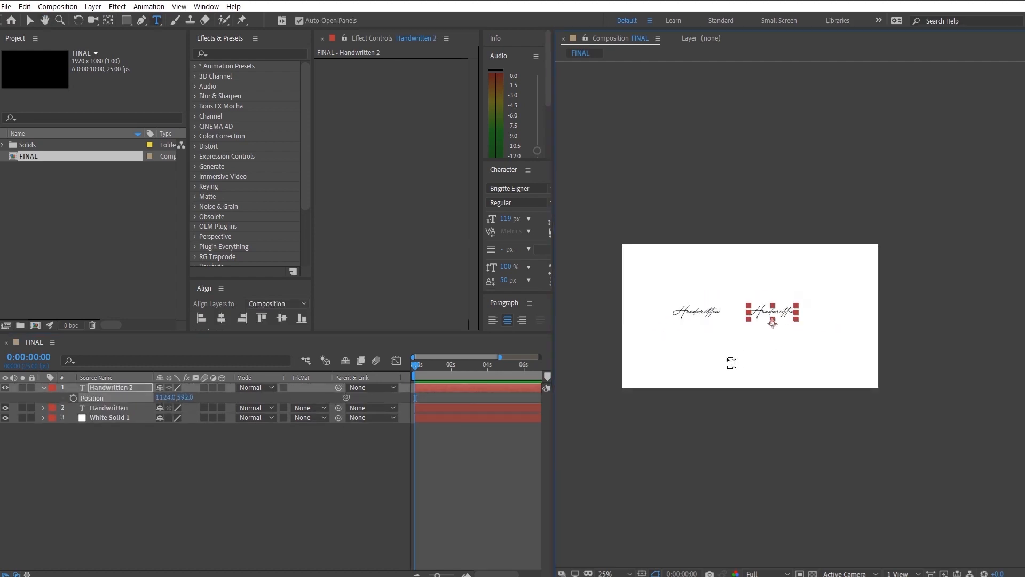
pyautogui.moveTo(164, 398); pyautogui.dragTo(313, 404)
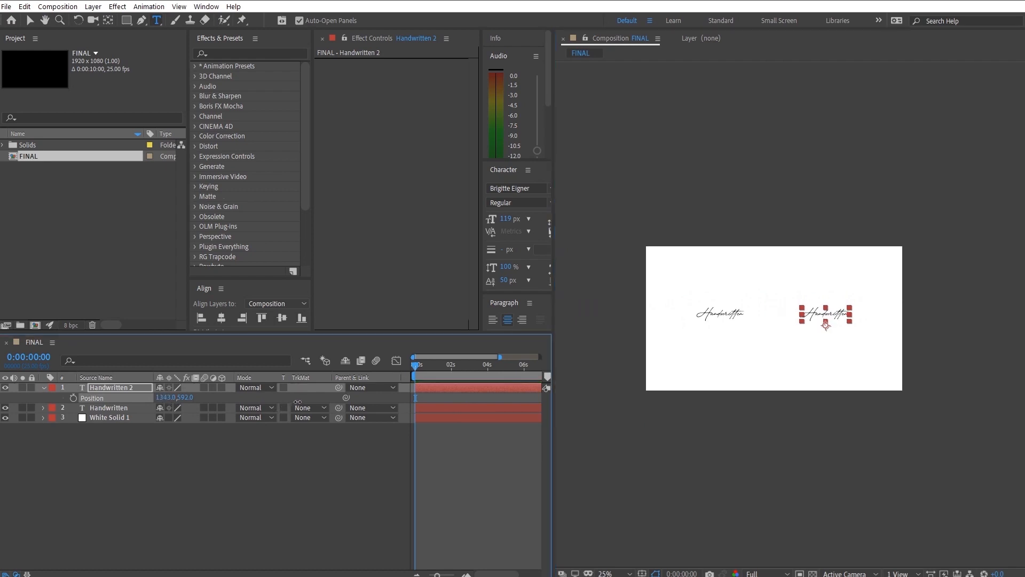
# - Change the duplicated text layer's wording to "Photos"
pyautogui.scroll(2, 757, 341)
pyautogui.click(895, 313)
pyautogui.hotkey('ctrl', 'a')
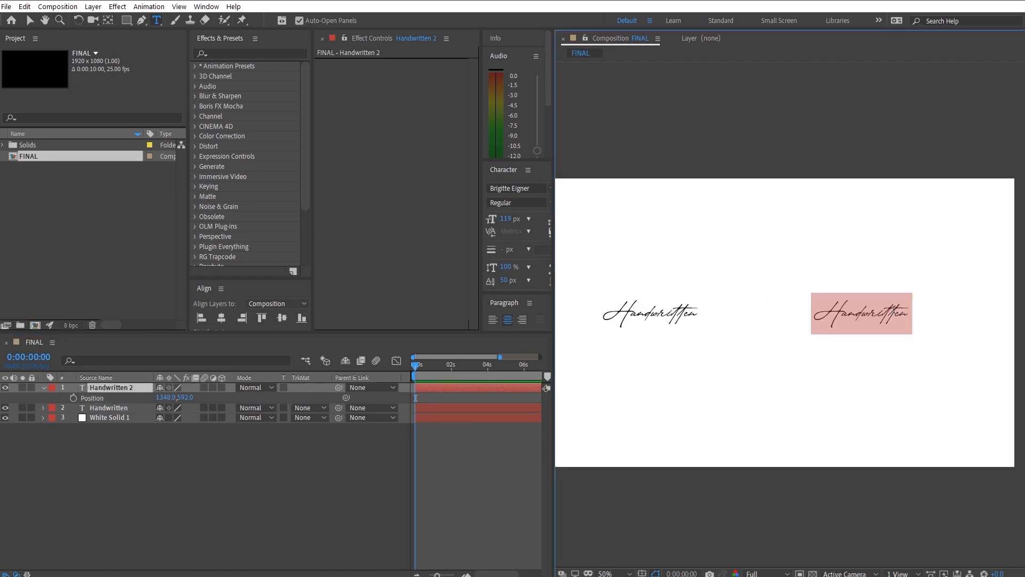
pyautogui.write('Photos')
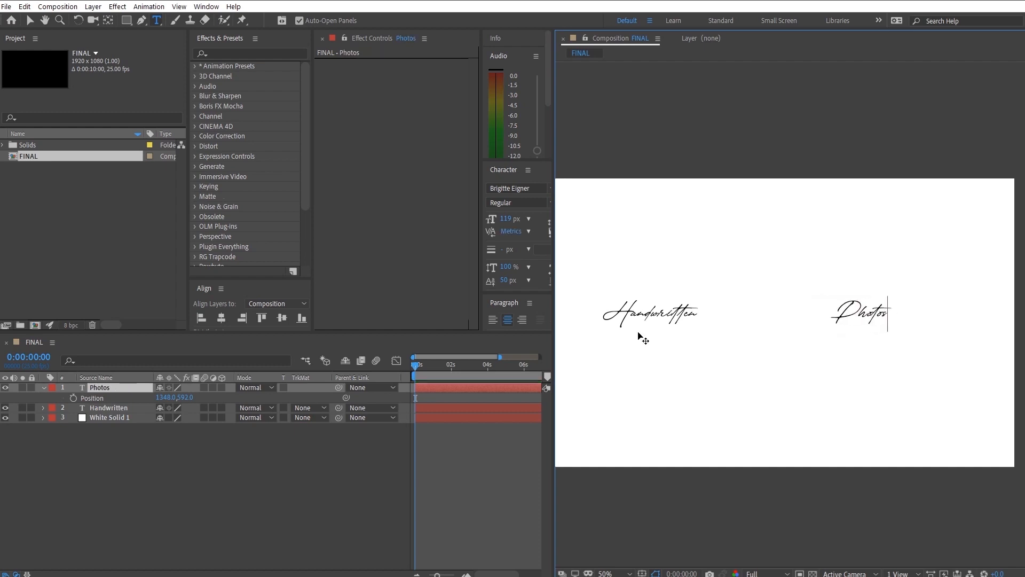
pyautogui.click(85, 435)
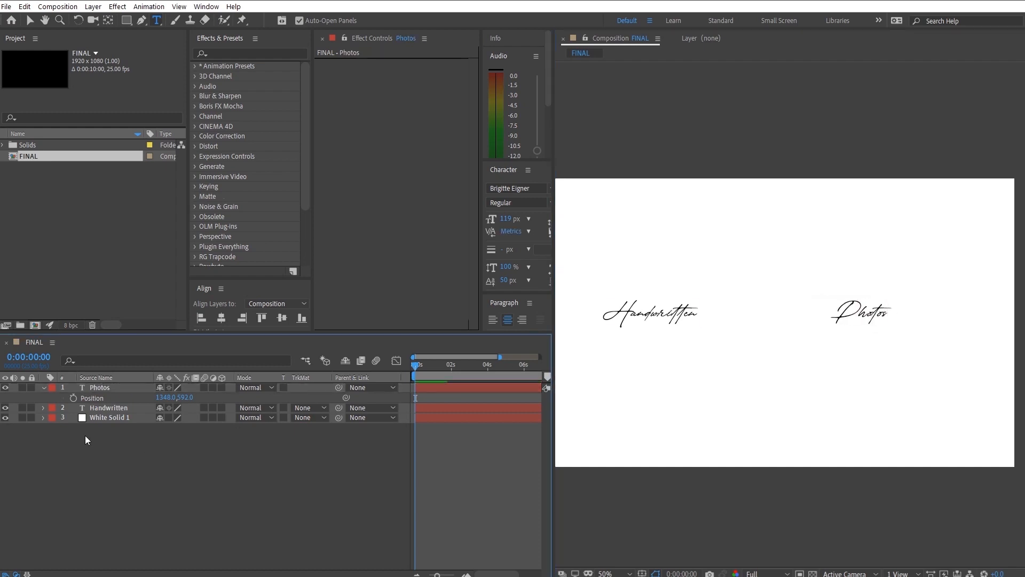
# - Move the Photos text layer farther from Handwritten, to position 1444, 592
pyautogui.click(133, 387)
pyautogui.moveTo(161, 400); pyautogui.dragTo(212, 400)
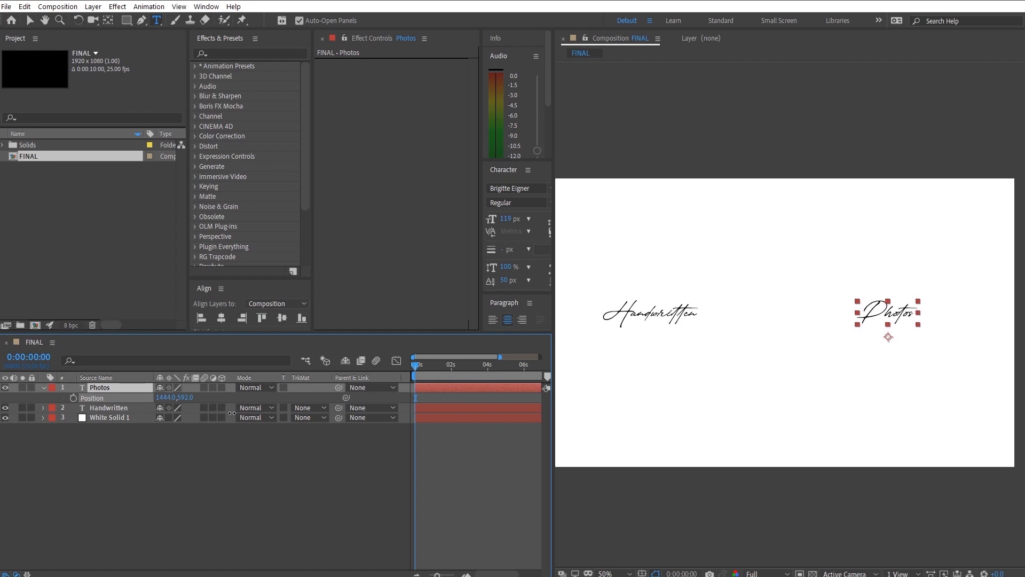
pyautogui.click(191, 491)
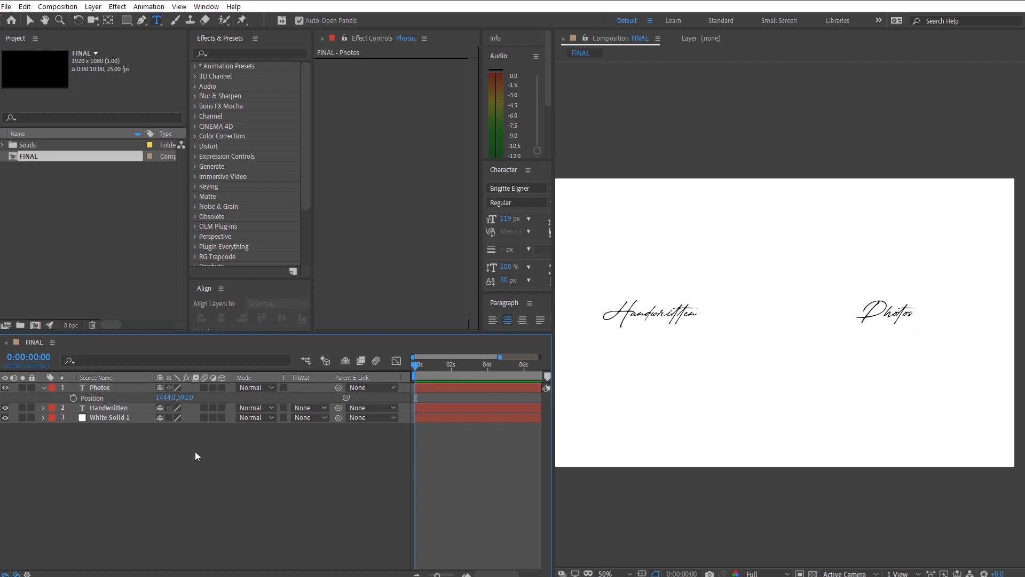
pyautogui.press('q')
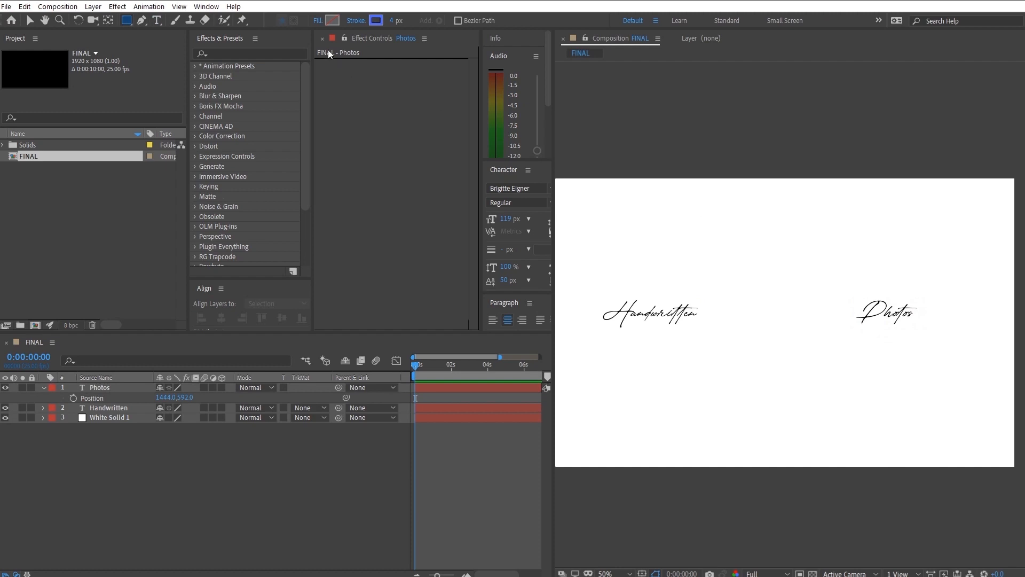
pyautogui.click(332, 20)
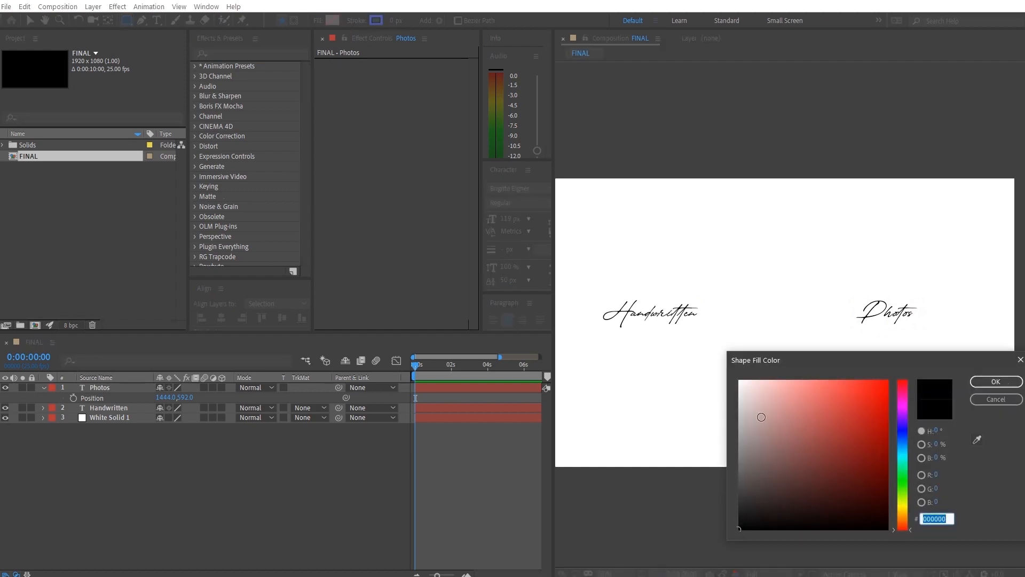
pyautogui.moveTo(761, 416)
pyautogui.mouseDown()
pyautogui.moveTo(725, 387)
pyautogui.moveTo(717, 361)
pyautogui.moveTo(684, 393)
pyautogui.mouseUp()
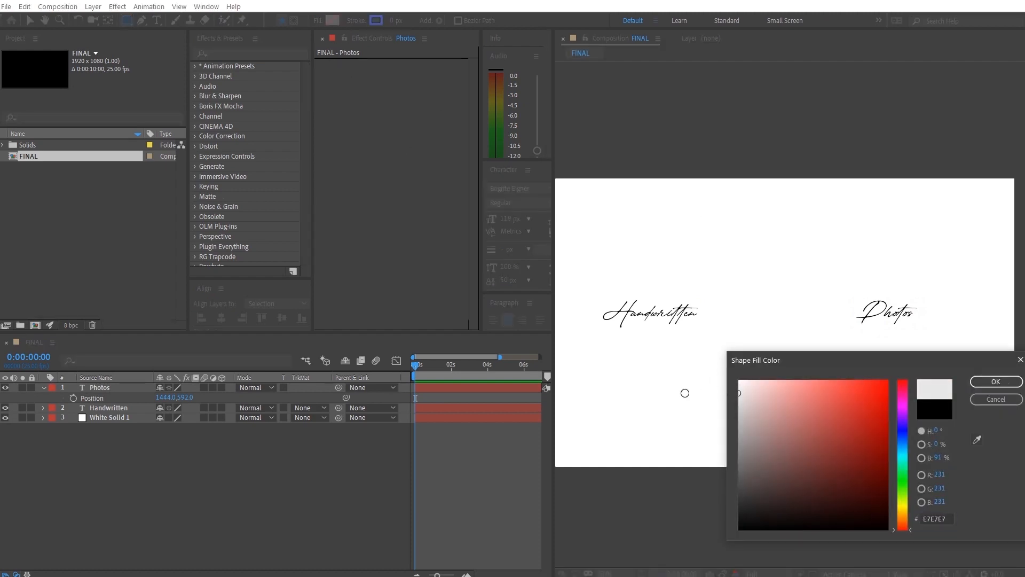
pyautogui.click(1010, 404)
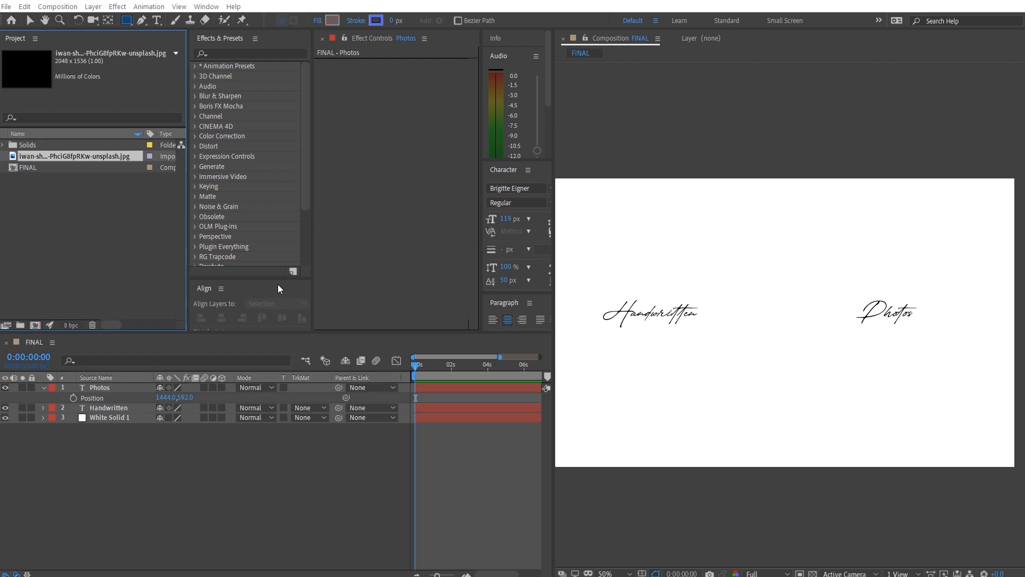
# - Import the polaroid and desert road images, place the polaroid image above the FINAL layers and pre-compose it as "Photos"
pyautogui.click(77, 212)
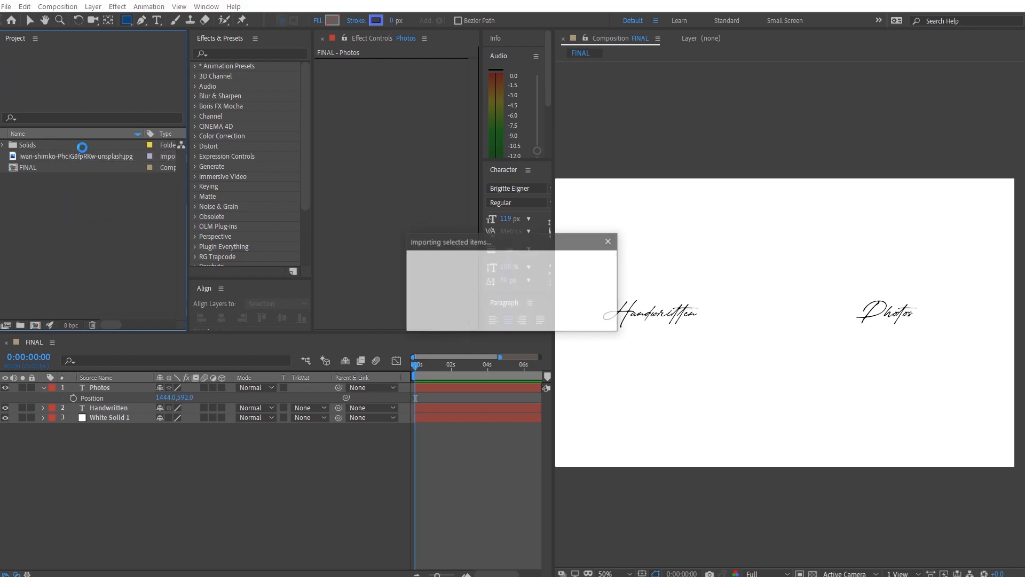
pyautogui.moveTo(57, 159); pyautogui.dragTo(127, 386)
pyautogui.rightClick(126, 386)
pyautogui.click(165, 339)
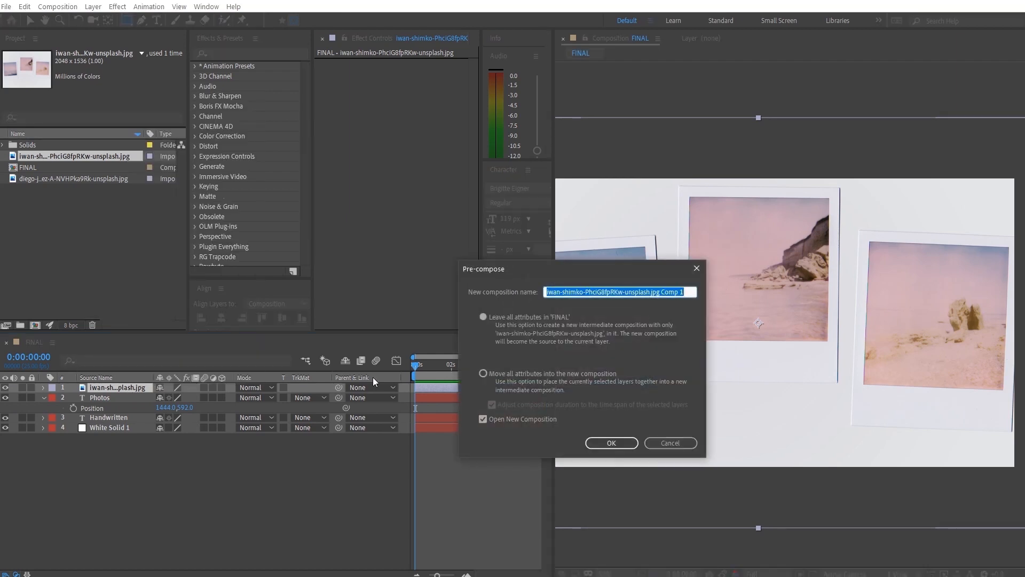
pyautogui.write('Photos')
pyautogui.press('Return')
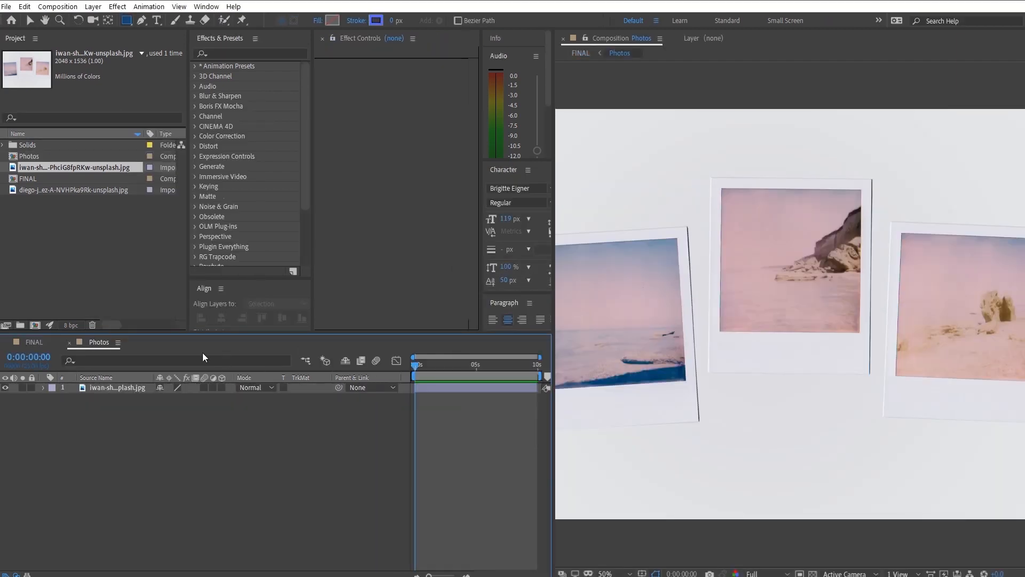
# - Mask the Photos precomp layer in FINAL with the Pen tool, following the outer frame of the middle polaroid
pyautogui.scroll(2, 770, 327)
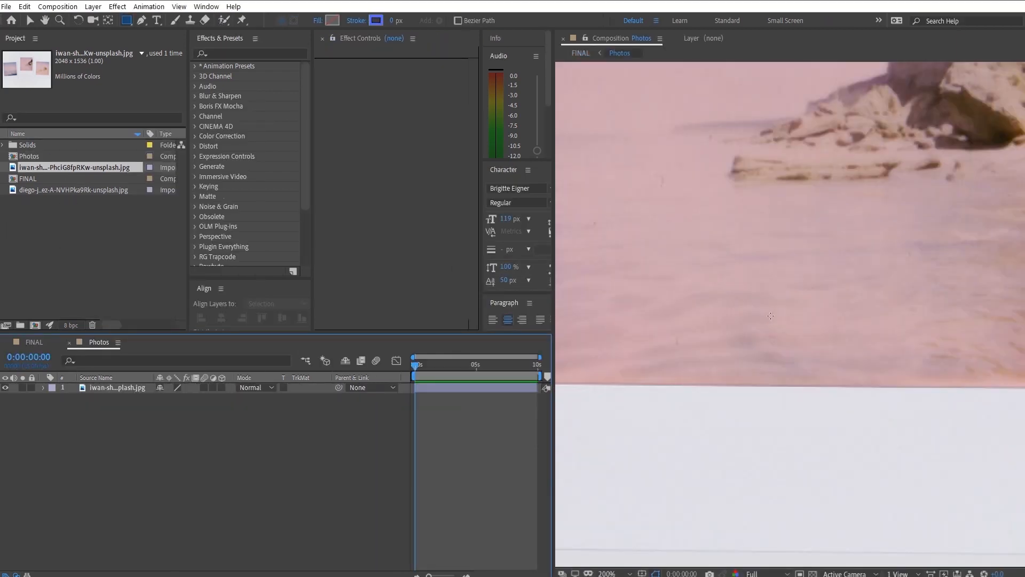
pyautogui.moveTo(770, 328); pyautogui.dragTo(774, 434)
pyautogui.scroll(-1, 775, 434)
pyautogui.click(23, 342)
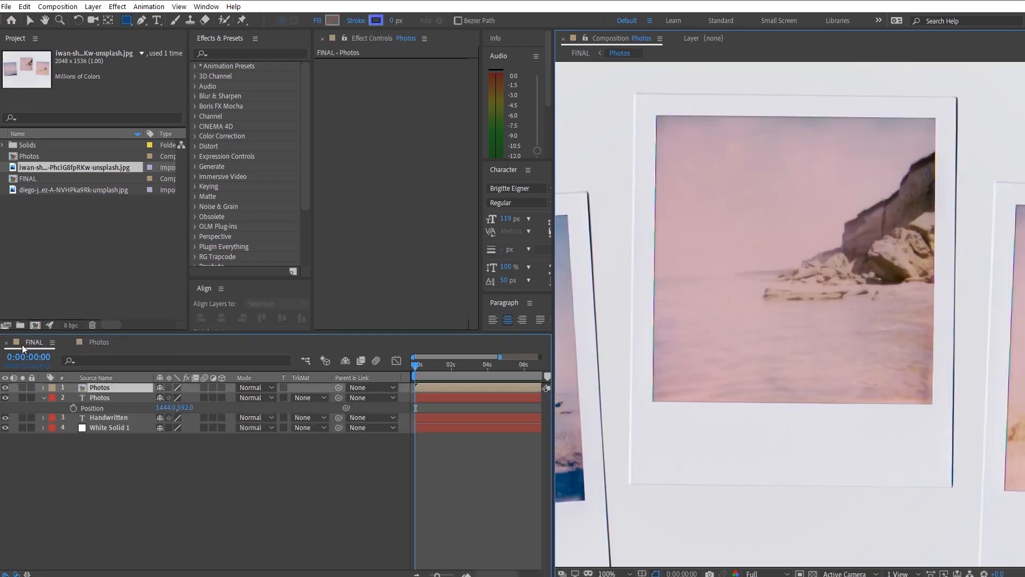
pyautogui.click(140, 20)
pyautogui.press('.')
pyautogui.moveTo(683, 384); pyautogui.dragTo(771, 372)
pyautogui.click(92, 345)
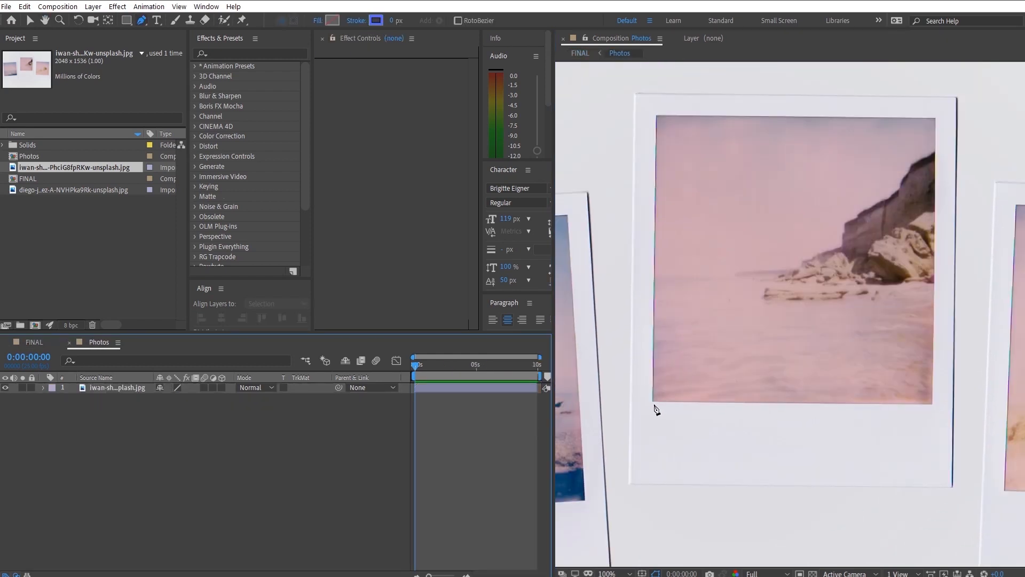
pyautogui.click(37, 342)
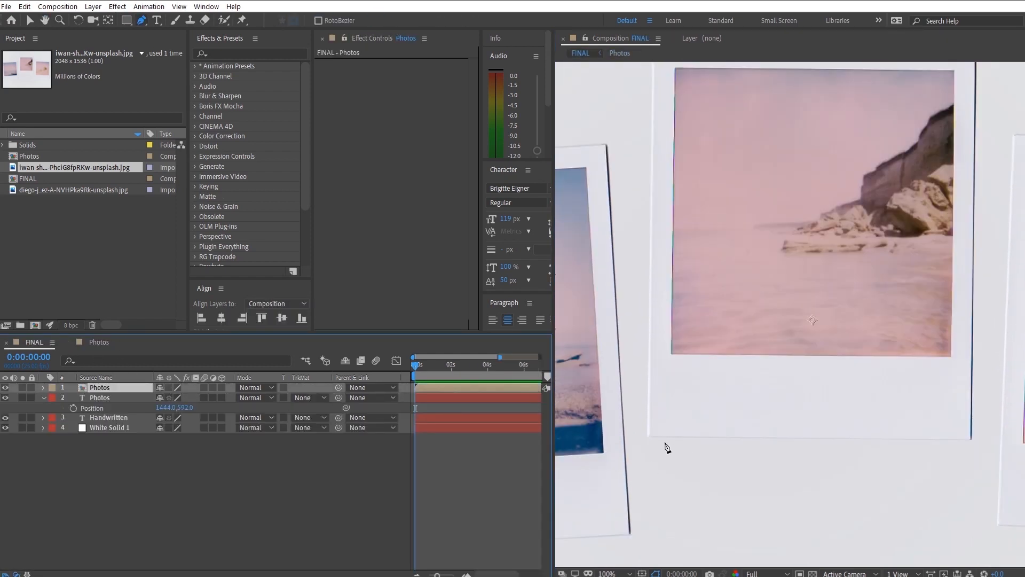
pyautogui.click(649, 436)
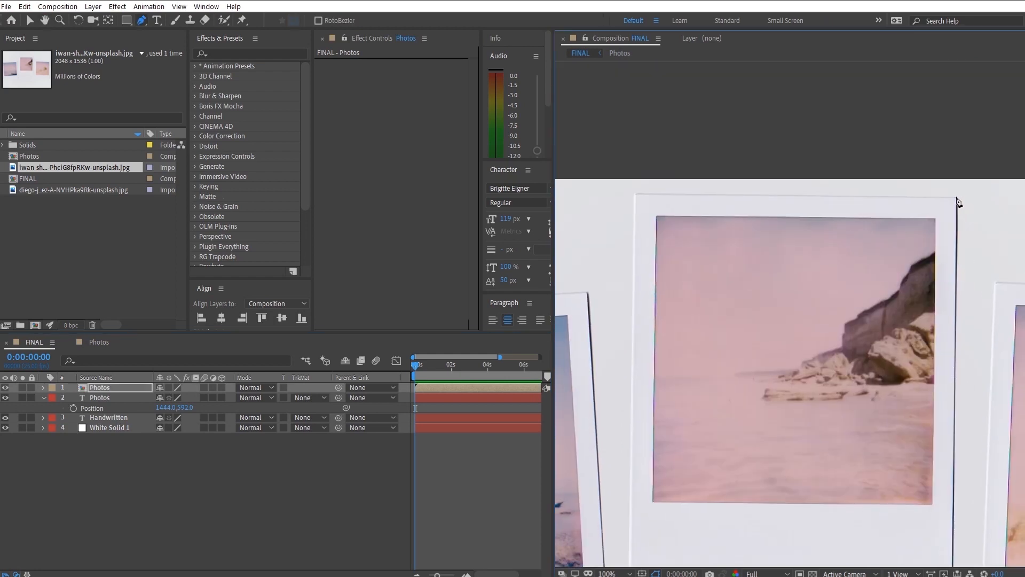
pyautogui.click(957, 200)
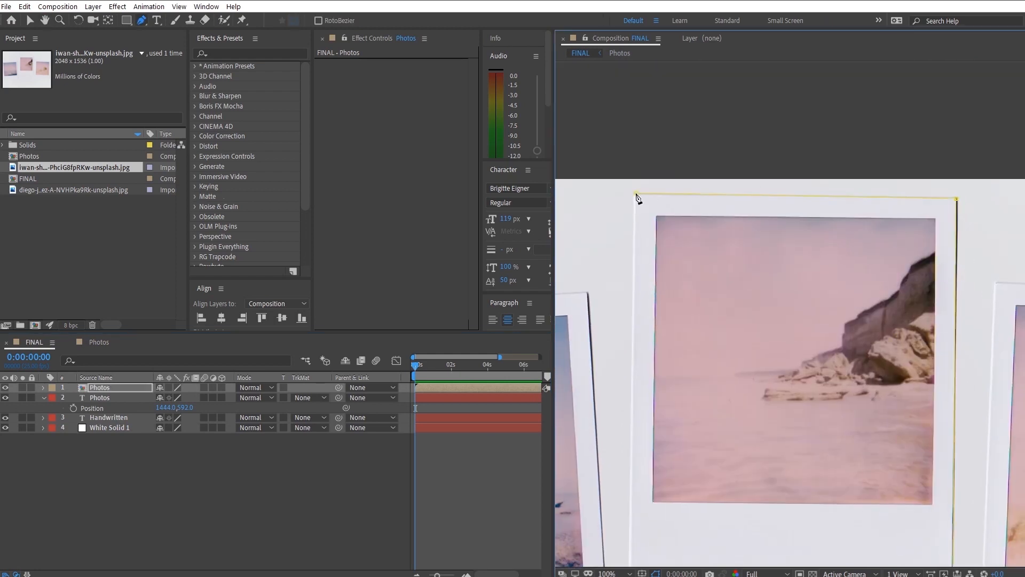
pyautogui.moveTo(676, 427); pyautogui.dragTo(750, 281)
pyautogui.click(702, 438)
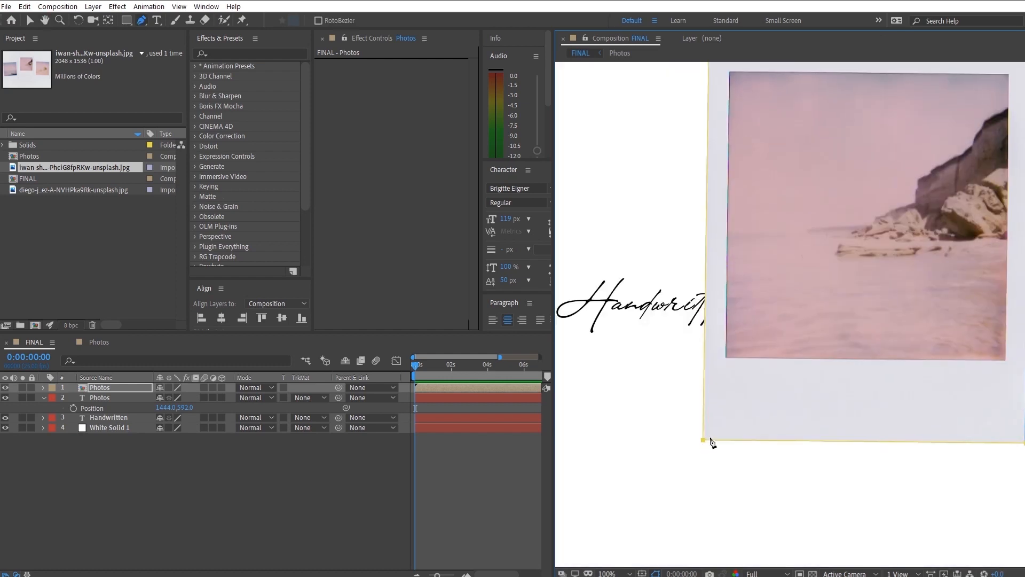
# - Open the Photos precomposition and add the desert road image above the polaroid image
pyautogui.scroll(-1, 812, 365)
pyautogui.moveTo(787, 367); pyautogui.dragTo(749, 388)
pyautogui.click(110, 387)
pyautogui.doubleClick(110, 387)
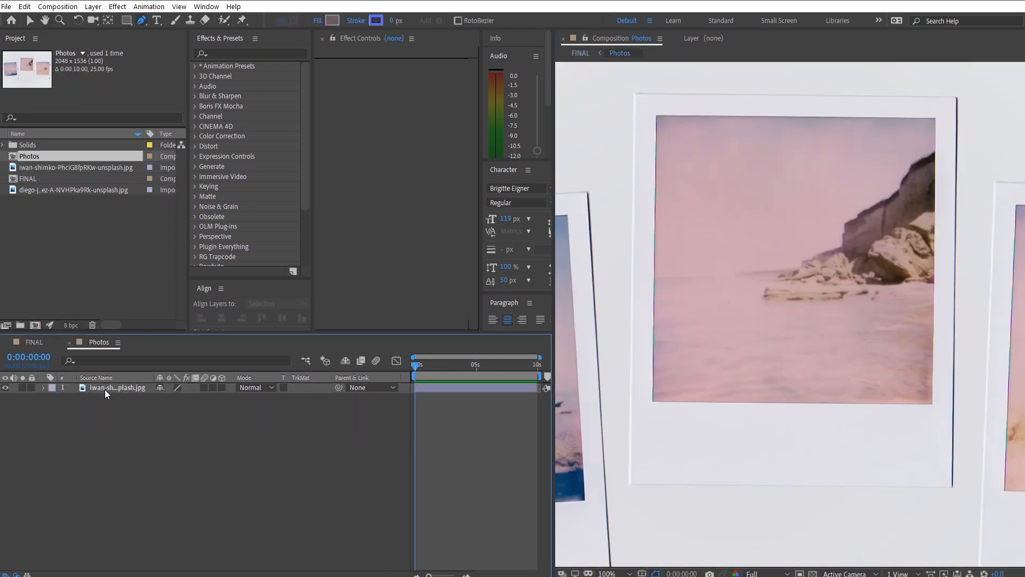
pyautogui.click(59, 190)
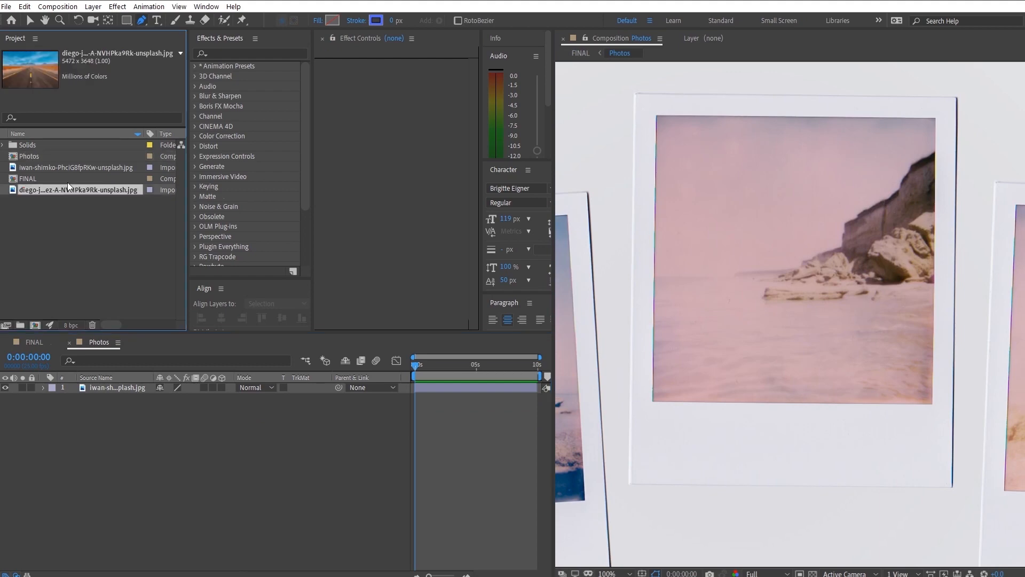
pyautogui.click(68, 179)
pyautogui.moveTo(62, 189); pyautogui.dragTo(157, 407)
# - Set the road image's opacity to 25% and scale to 24%, and position it over the middle polaroid's picture area
pyautogui.press('t')
pyautogui.press('s')
pyautogui.press('v')
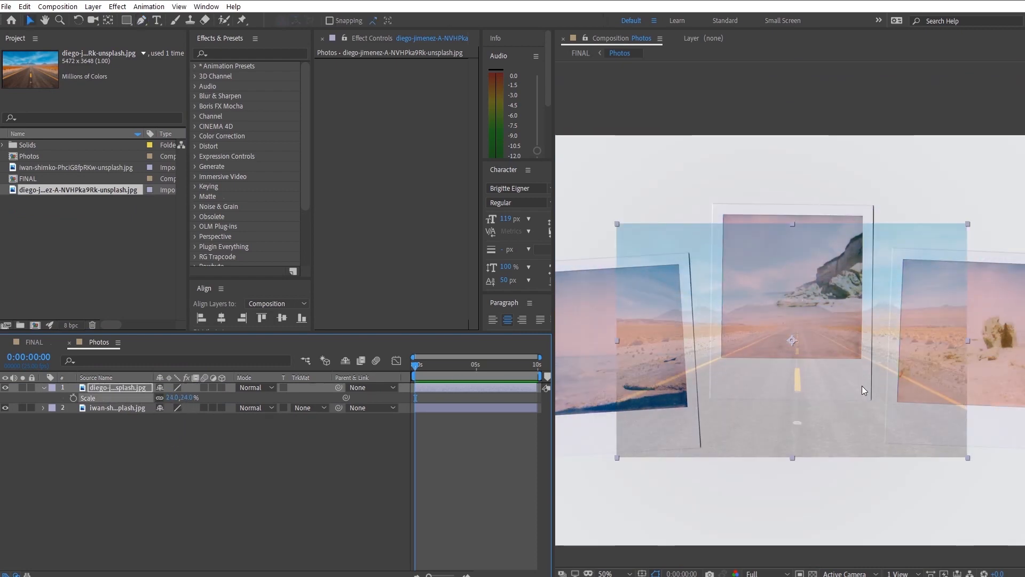
pyautogui.moveTo(859, 333); pyautogui.dragTo(844, 271)
pyautogui.click(79, 482)
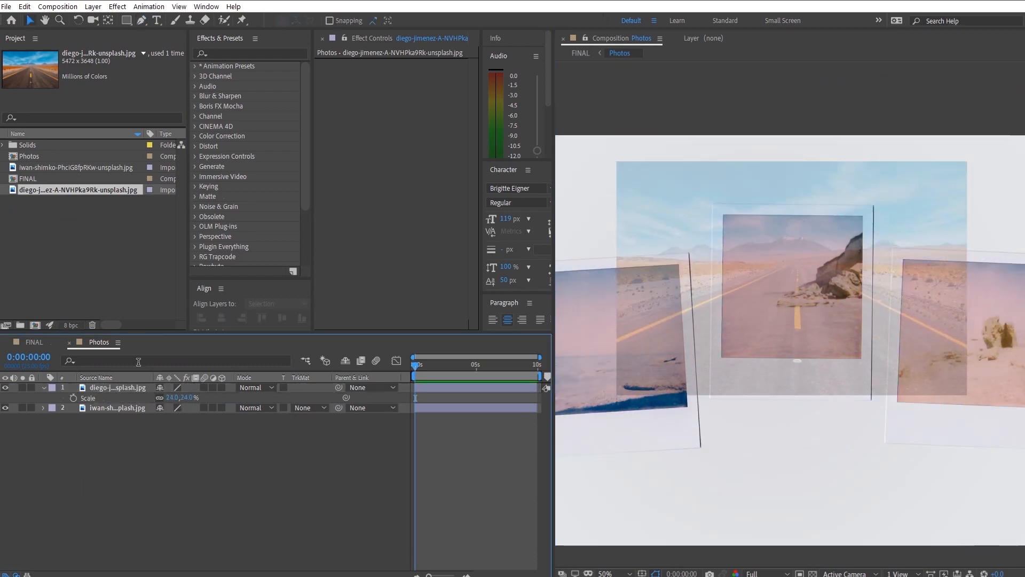
# - Draw a four-point Pen mask on the road image along the edges of the middle polaroid's inner picture
pyautogui.click(104, 388)
pyautogui.click(141, 20)
pyautogui.scroll(1, 715, 272)
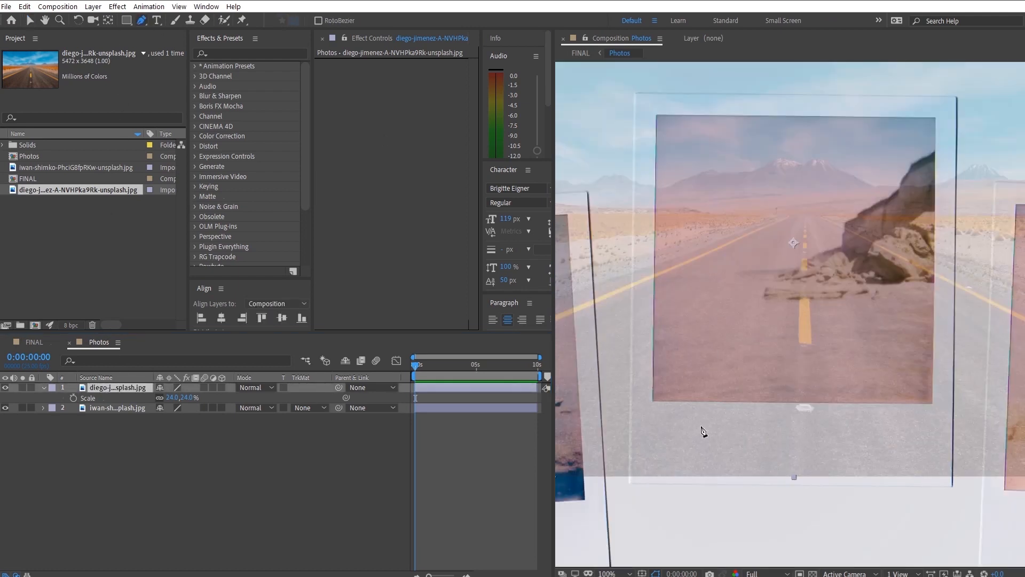
pyautogui.click(653, 401)
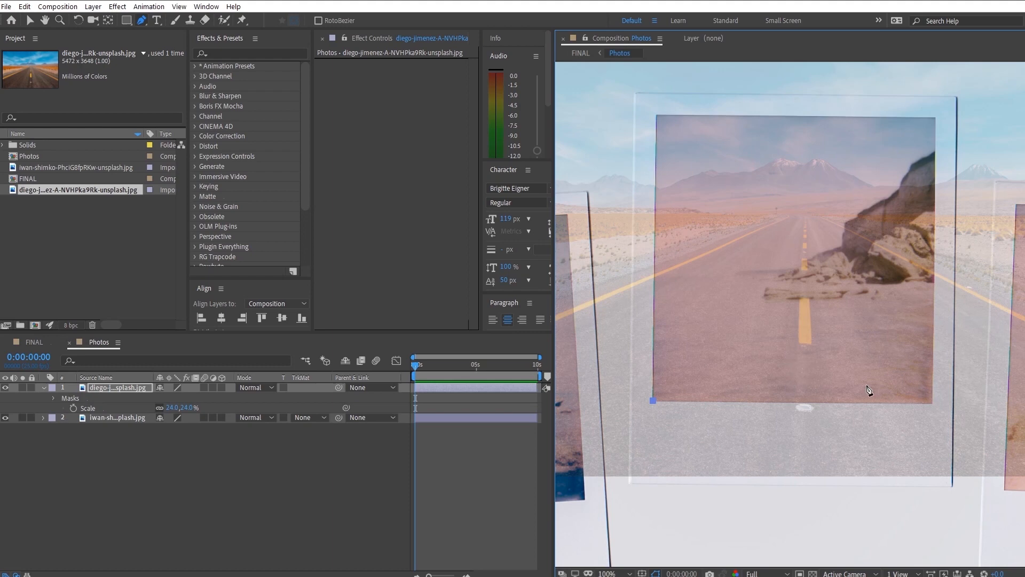
pyautogui.click(933, 404)
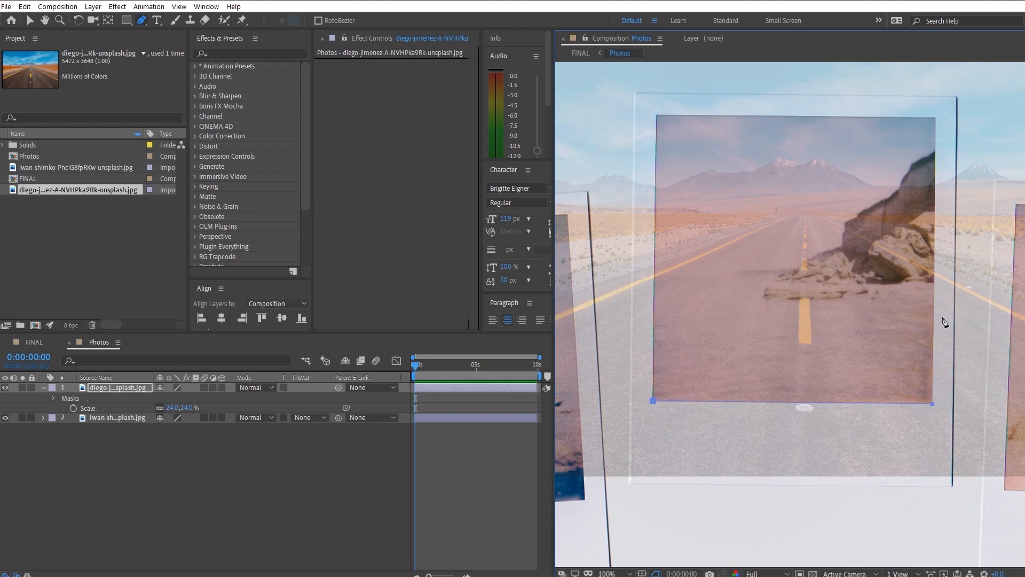
pyautogui.click(936, 117)
pyautogui.click(656, 115)
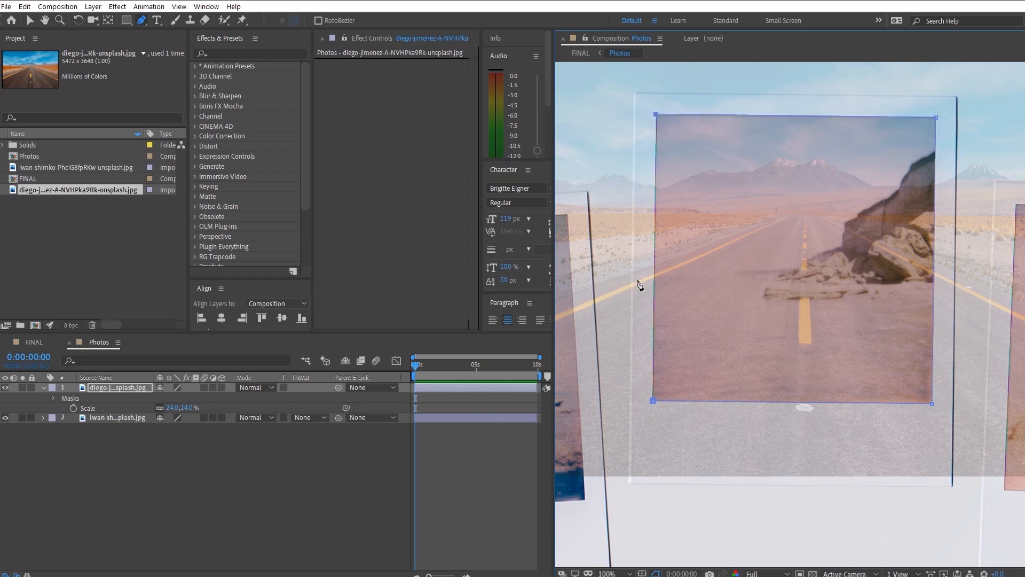
pyautogui.click(652, 401)
pyautogui.click(122, 486)
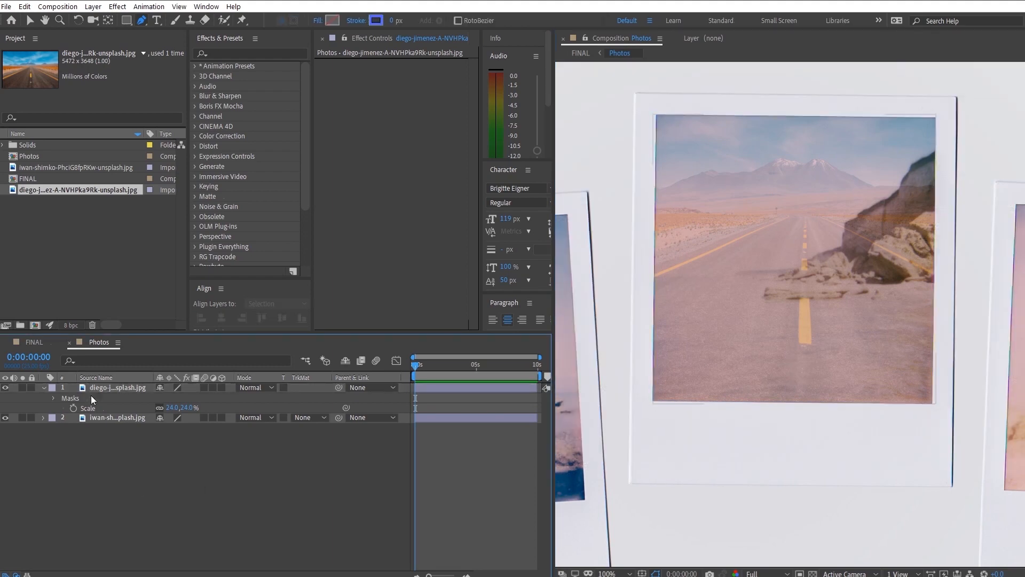
# - Set the road image's mask expansion to -2 pixels
pyautogui.click(111, 388)
pyautogui.press('m')
pyautogui.press('m')
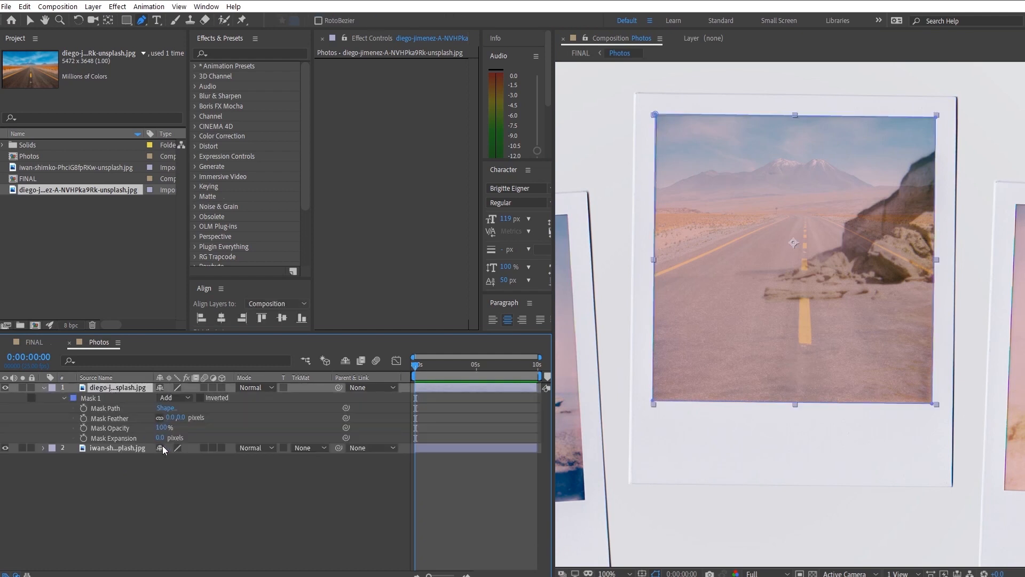
pyautogui.moveTo(160, 437); pyautogui.dragTo(134, 440)
pyautogui.click(174, 494)
pyautogui.click(182, 495)
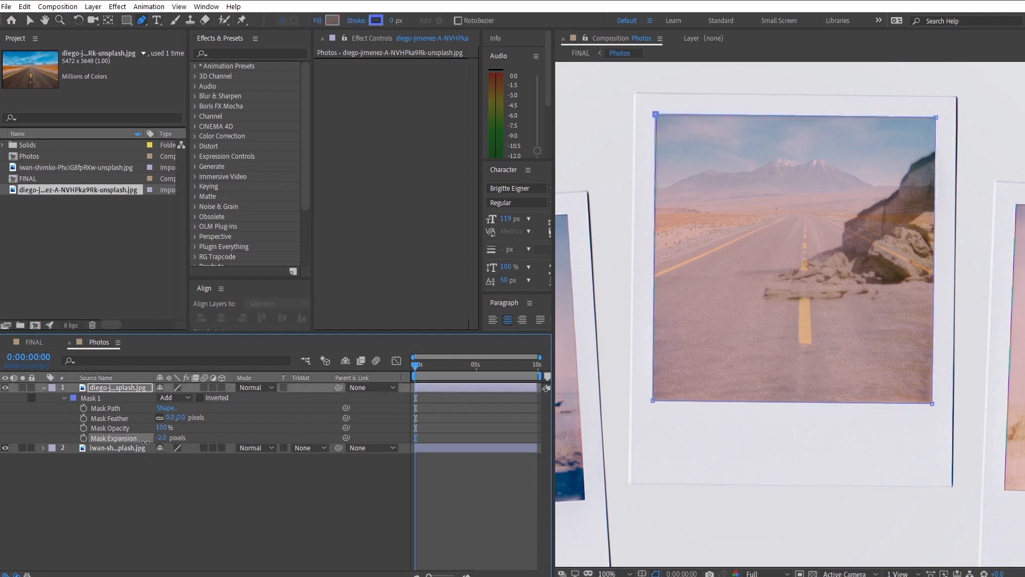
pyautogui.click(190, 500)
# - Set the masked road image's opacity to 100%
pyautogui.click(137, 388)
pyautogui.press('t')
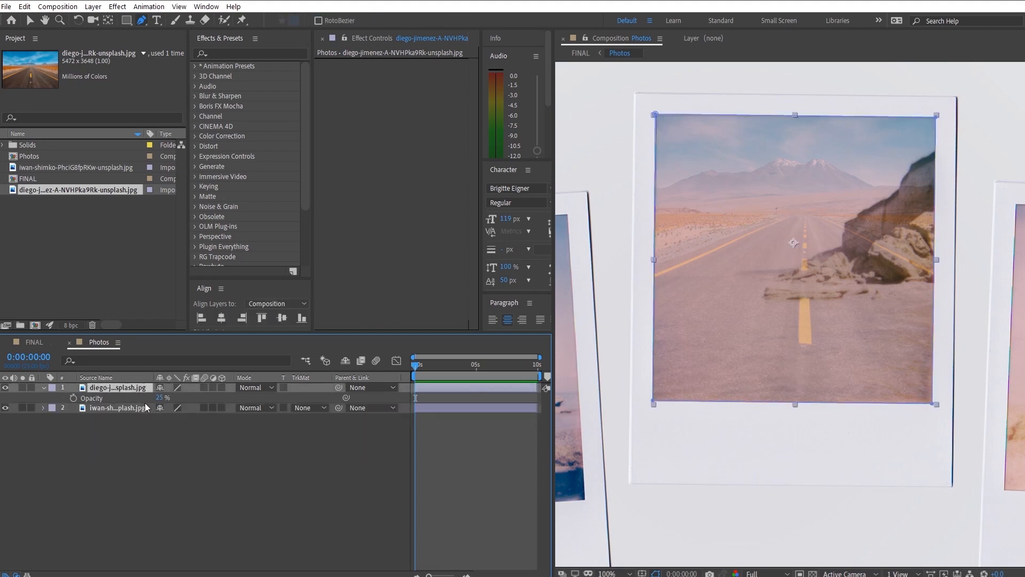
pyautogui.moveTo(160, 398); pyautogui.dragTo(208, 398)
pyautogui.click(261, 482)
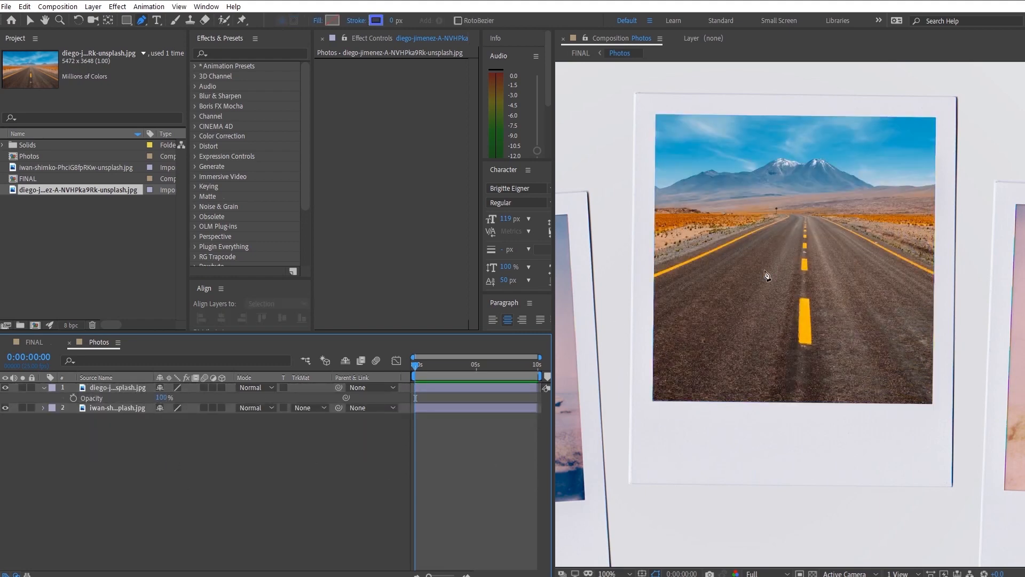
# - Return to the FINAL composition and move the polaroid mask's lower-right point slightly inward to trim the dark edge
pyautogui.press(',')
pyautogui.press(',')
pyautogui.press('.')
pyautogui.press('Tab')
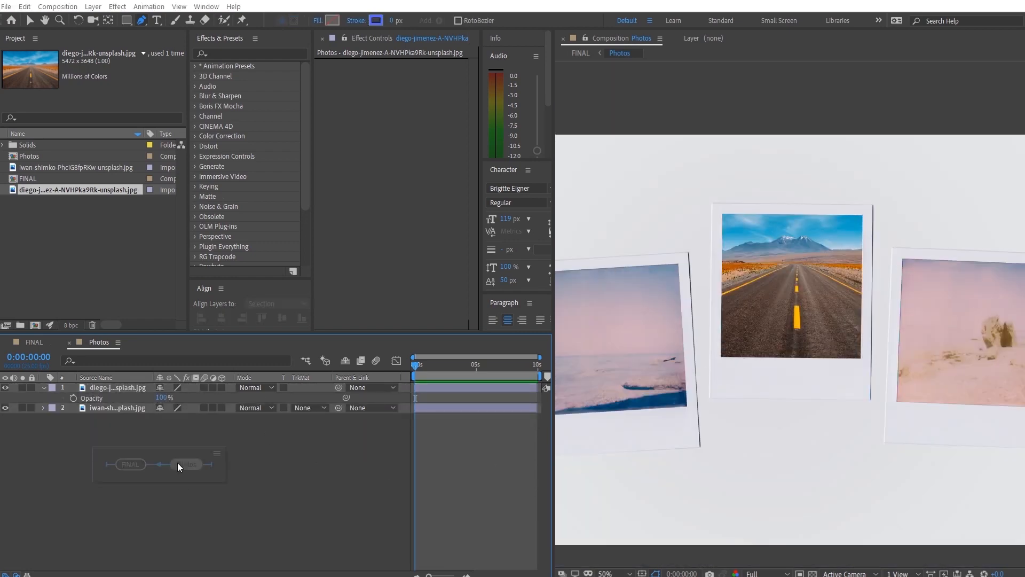
pyautogui.click(123, 462)
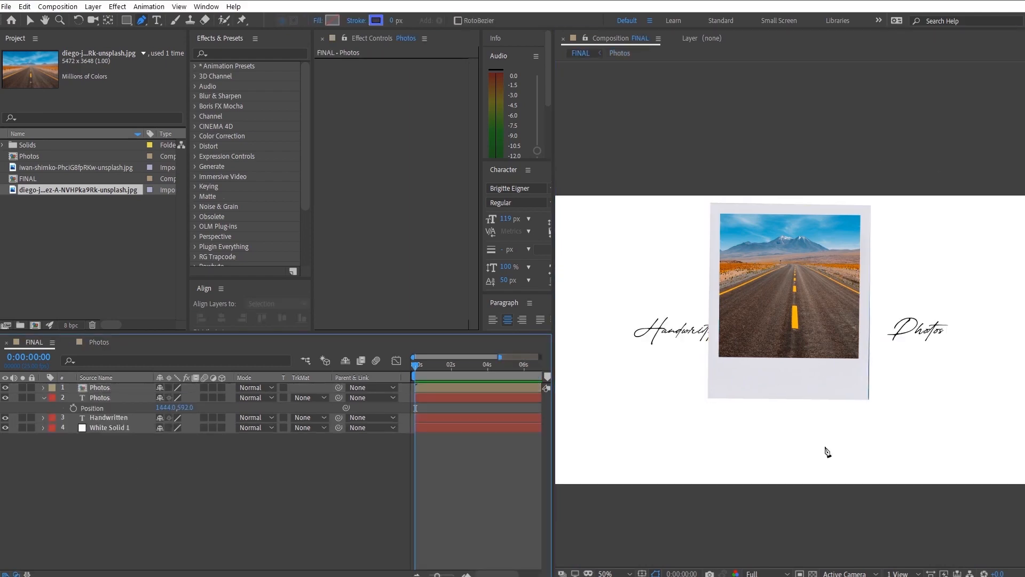
pyautogui.click(122, 389)
pyautogui.scroll(1, 856, 405)
pyautogui.moveTo(969, 465); pyautogui.dragTo(787, 338)
pyautogui.scroll(2, 747, 369)
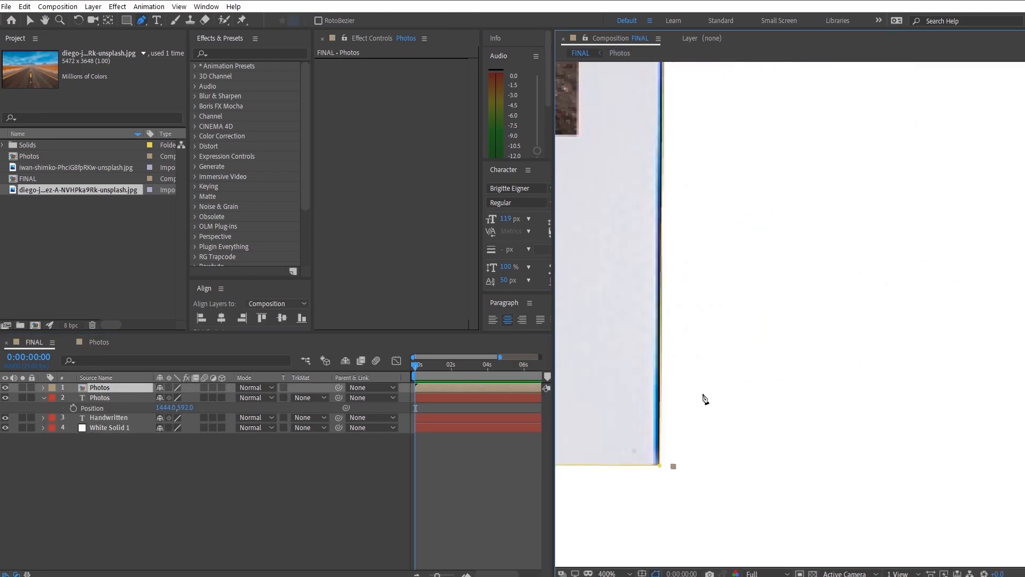
pyautogui.moveTo(661, 466); pyautogui.dragTo(652, 465)
pyautogui.scroll(-5, 653, 468)
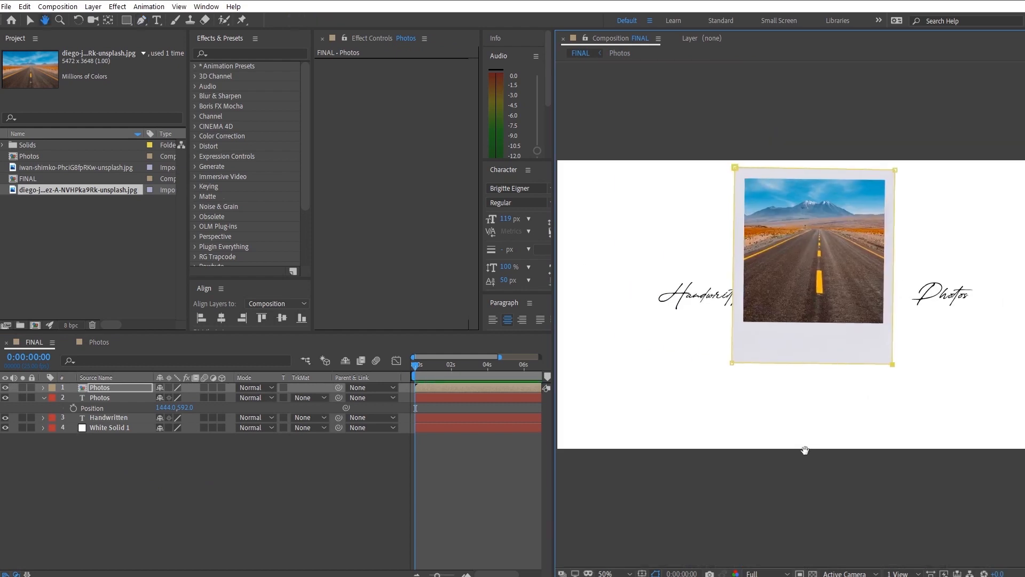
# - Apply the CC Page Turn effect to the Photos composition layer
pyautogui.click(150, 458)
pyautogui.click(118, 388)
pyautogui.click(258, 53)
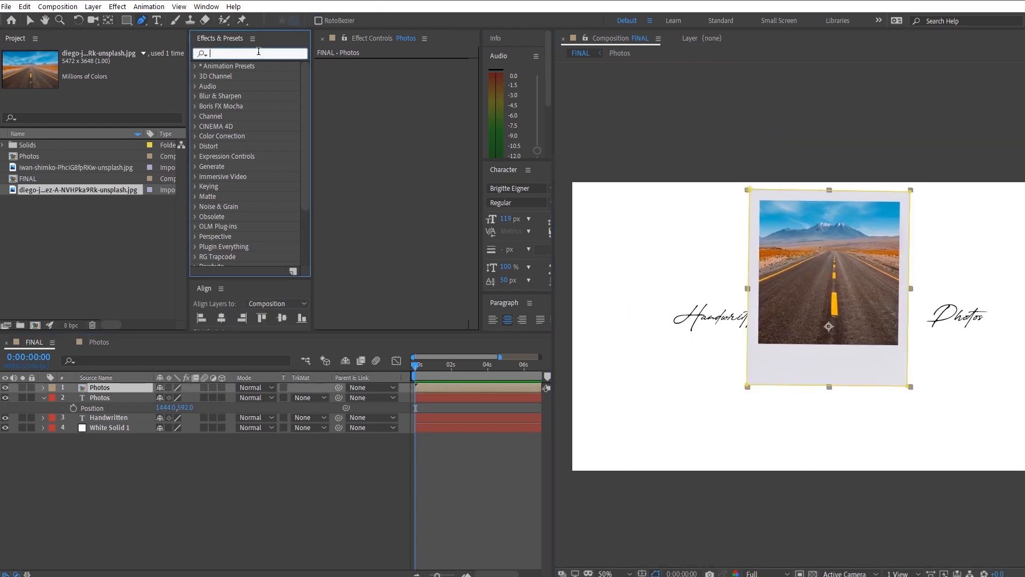
pyautogui.write('page')
pyautogui.moveTo(238, 76); pyautogui.dragTo(371, 138)
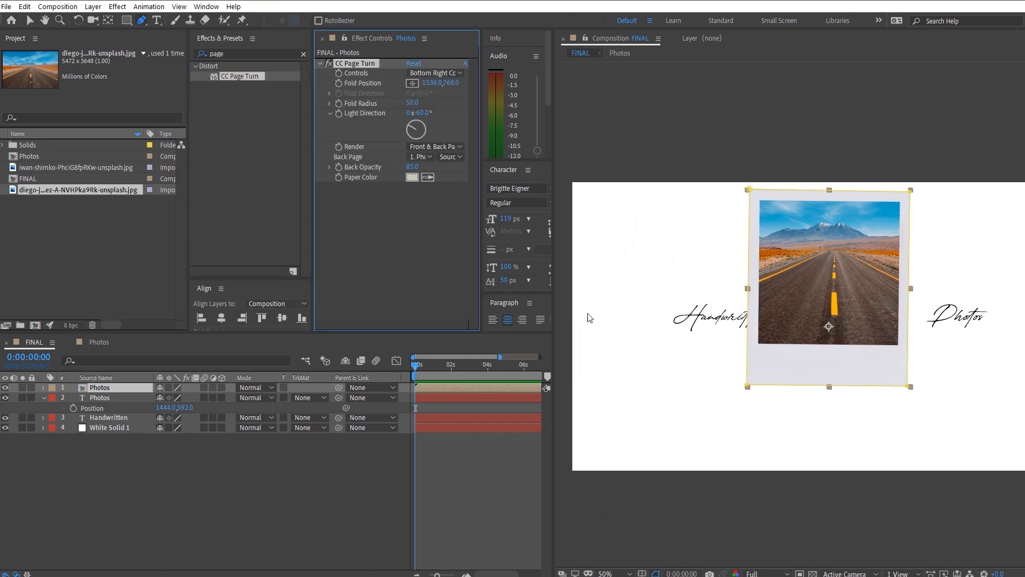
# - Curl the polaroid's lower-right corner with a fold position of 388, 212, using no back page and 100 back opacity
pyautogui.press('v')
pyautogui.moveTo(847, 354); pyautogui.dragTo(778, 342)
pyautogui.click(407, 156)
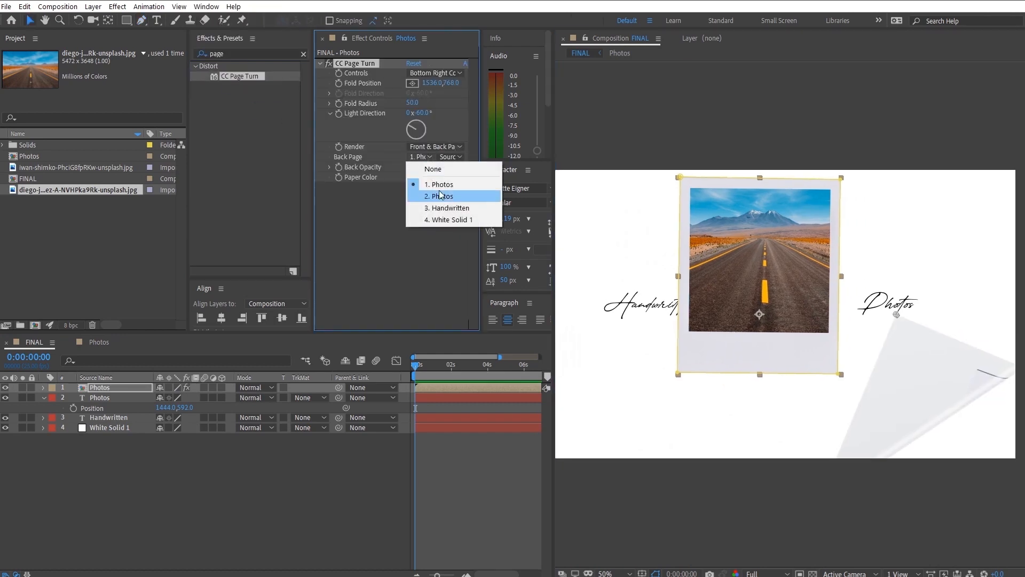
pyautogui.click(421, 167)
pyautogui.moveTo(897, 315); pyautogui.dragTo(590, 165)
pyautogui.moveTo(411, 166); pyautogui.dragTo(421, 167)
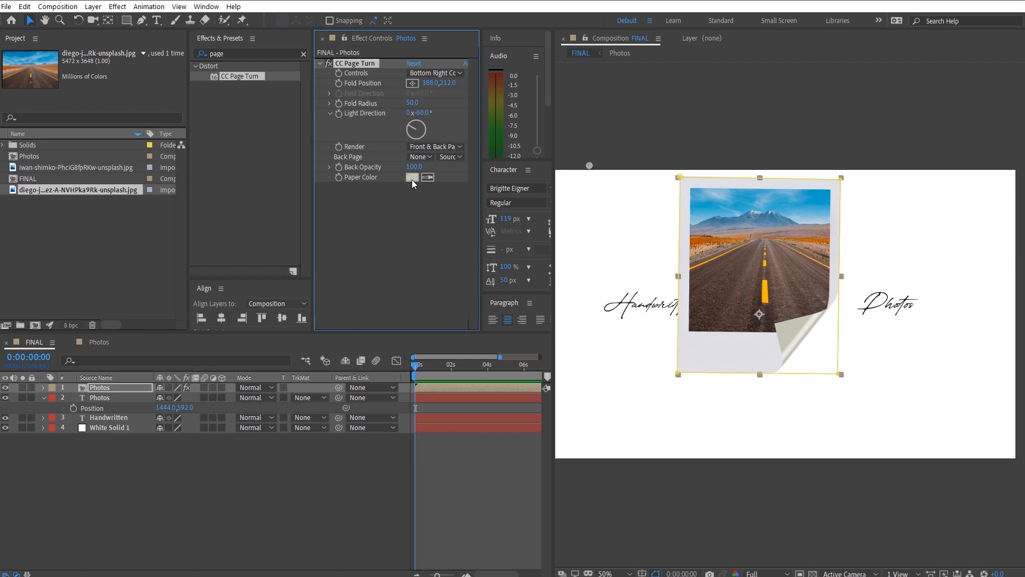
# - Set the page turn's paper color to the light grey sampled from the polaroid's border
pyautogui.click(413, 177)
pyautogui.click(977, 439)
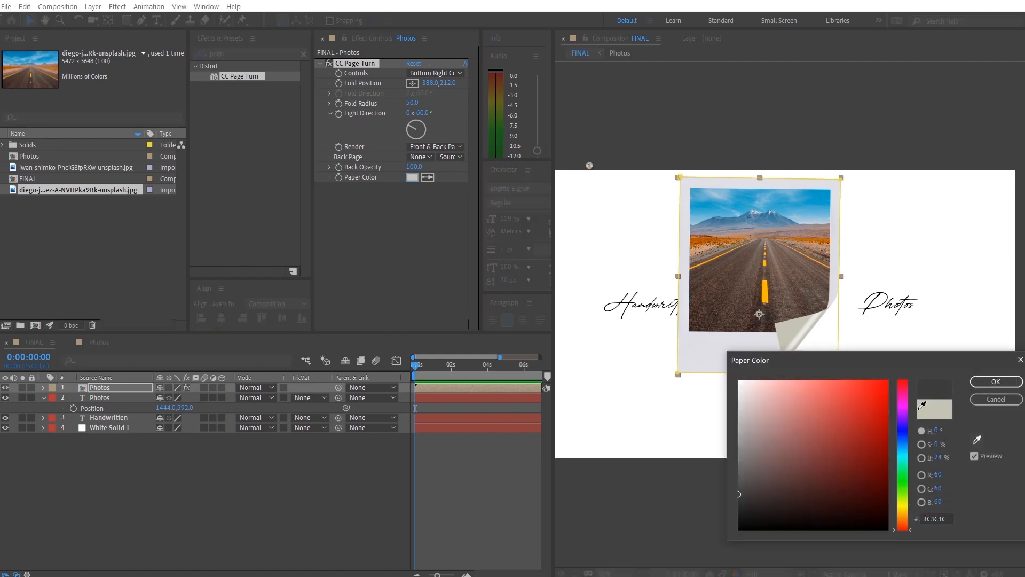
pyautogui.click(738, 337)
pyautogui.click(995, 381)
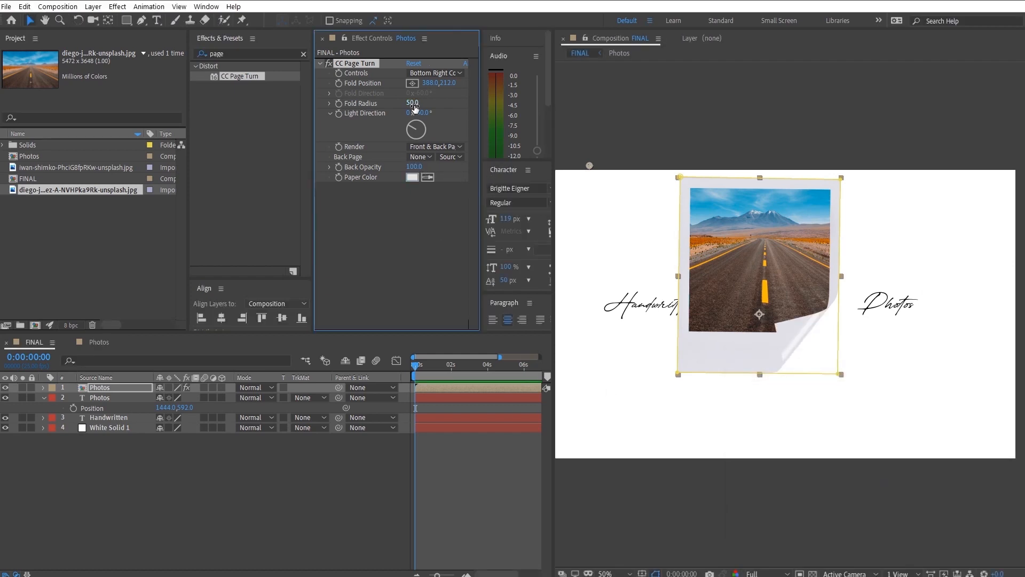
# - Move the polaroid slightly lower, with its page turn set to fold radius 4 and fold position 432, 224
pyautogui.moveTo(400, 104); pyautogui.dragTo(46, 140)
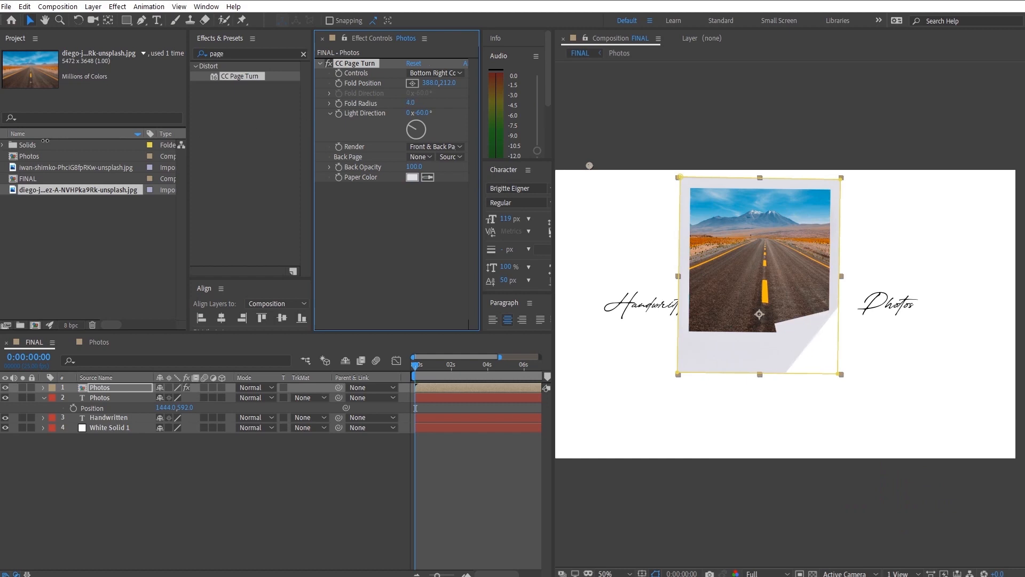
pyautogui.moveTo(754, 318); pyautogui.dragTo(759, 345)
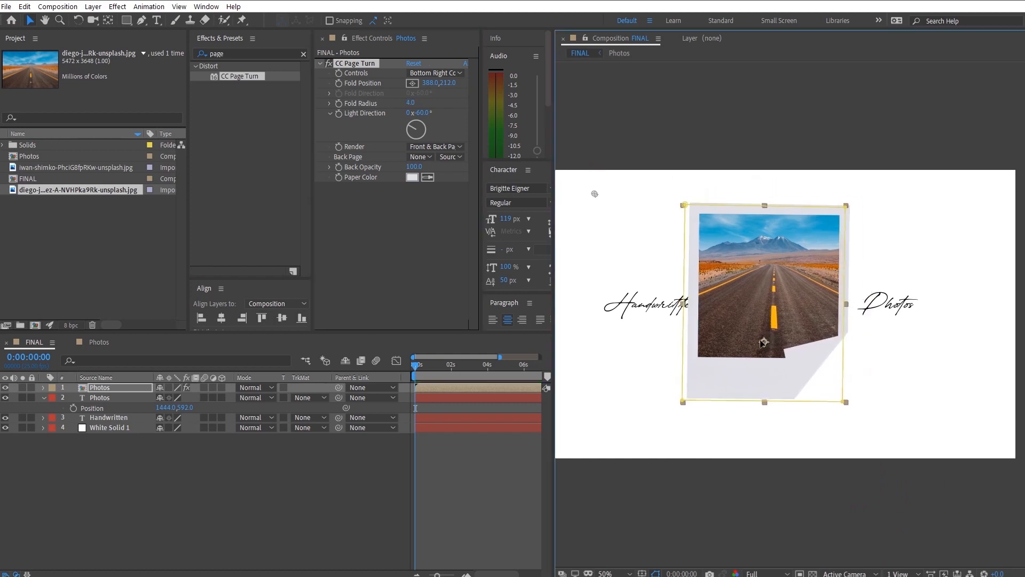
pyautogui.moveTo(594, 196)
pyautogui.mouseDown()
pyautogui.moveTo(643, 232)
pyautogui.moveTo(605, 197)
pyautogui.mouseUp()
# - Refine the page turn to light direction 67°, fold position 346, 298 and fold radius 9.2
pyautogui.moveTo(409, 102); pyautogui.dragTo(578, 144)
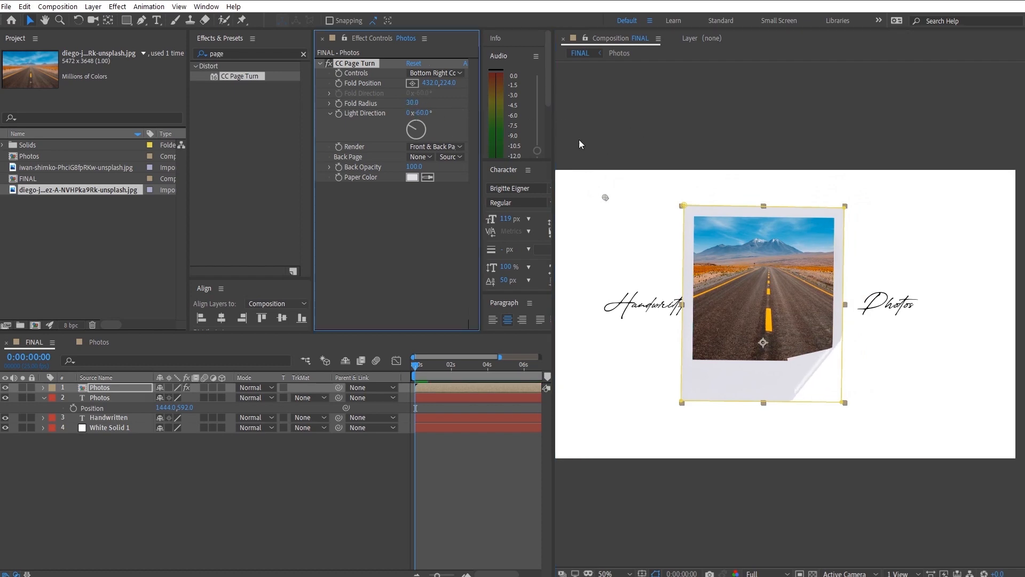
pyautogui.moveTo(429, 114)
pyautogui.mouseDown()
pyautogui.moveTo(524, 104)
pyautogui.moveTo(486, 105)
pyautogui.mouseUp()
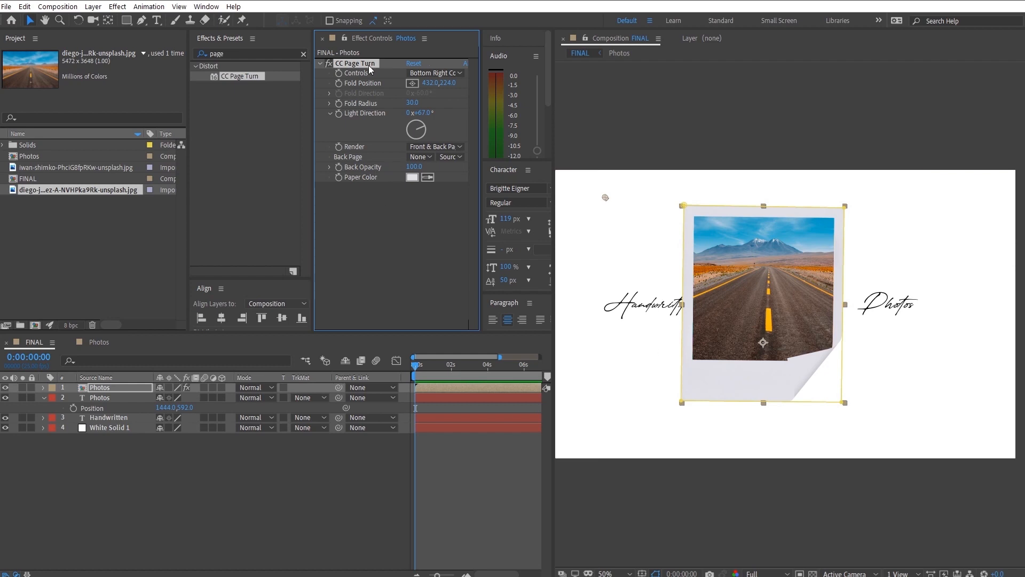
pyautogui.moveTo(411, 103); pyautogui.dragTo(262, 140)
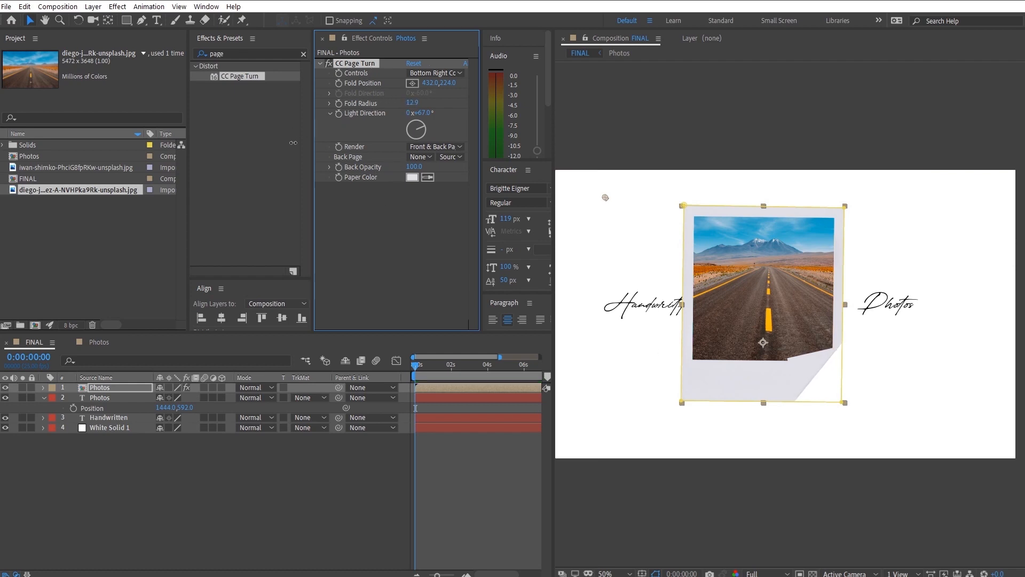
pyautogui.moveTo(605, 197); pyautogui.dragTo(580, 218)
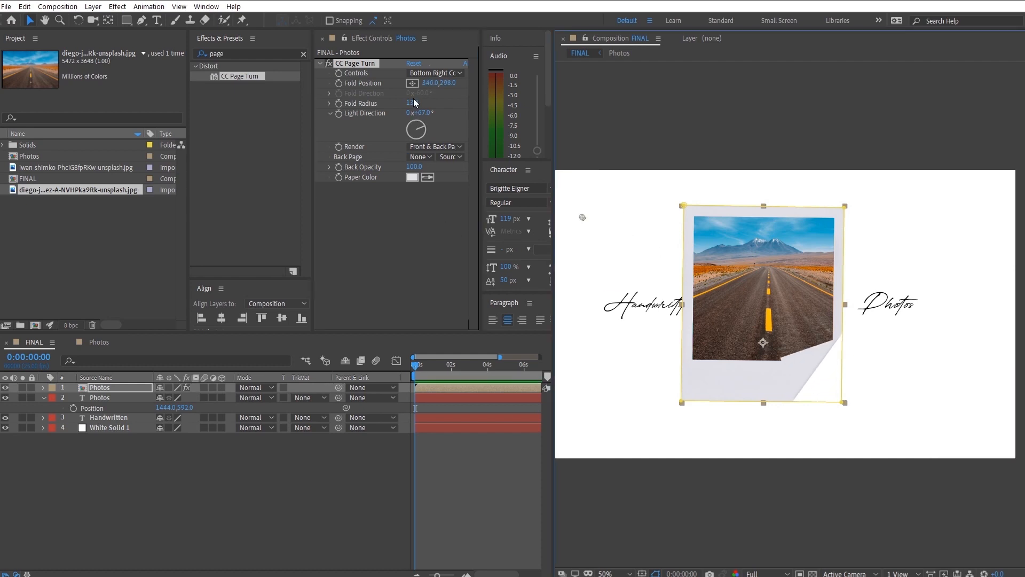
pyautogui.moveTo(414, 101); pyautogui.dragTo(369, 112)
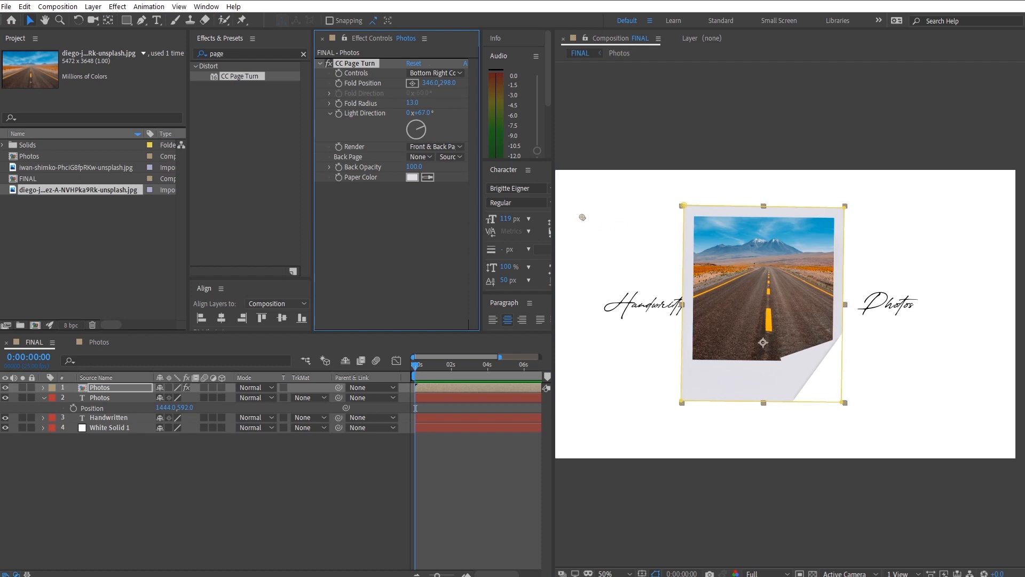
pyautogui.moveTo(412, 102); pyautogui.dragTo(247, 141)
# - Add AU_FG_Texture-2.jpg as the top layer and use it as the Photos composition layer's Luma Inverted Matte
pyautogui.hotkey('ctrl', 'y')
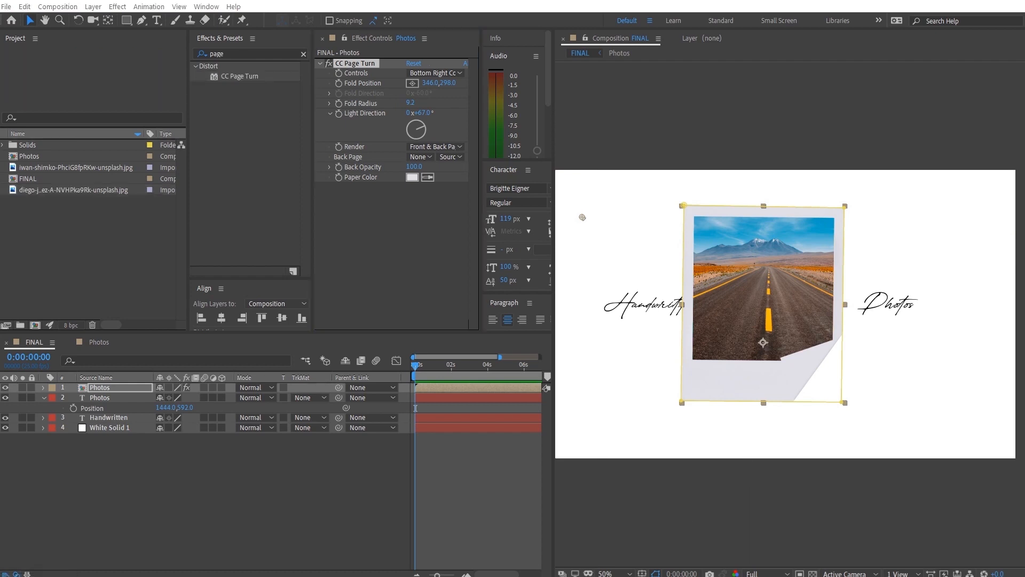
pyautogui.moveTo(1, 229); pyautogui.dragTo(127, 382)
pyautogui.click(310, 397)
pyautogui.click(335, 448)
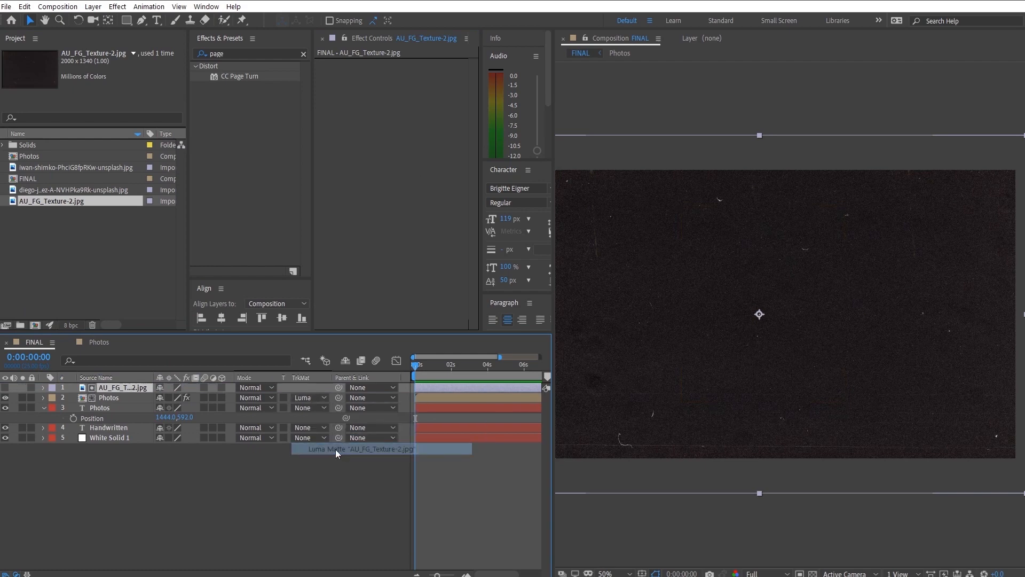
pyautogui.click(321, 398)
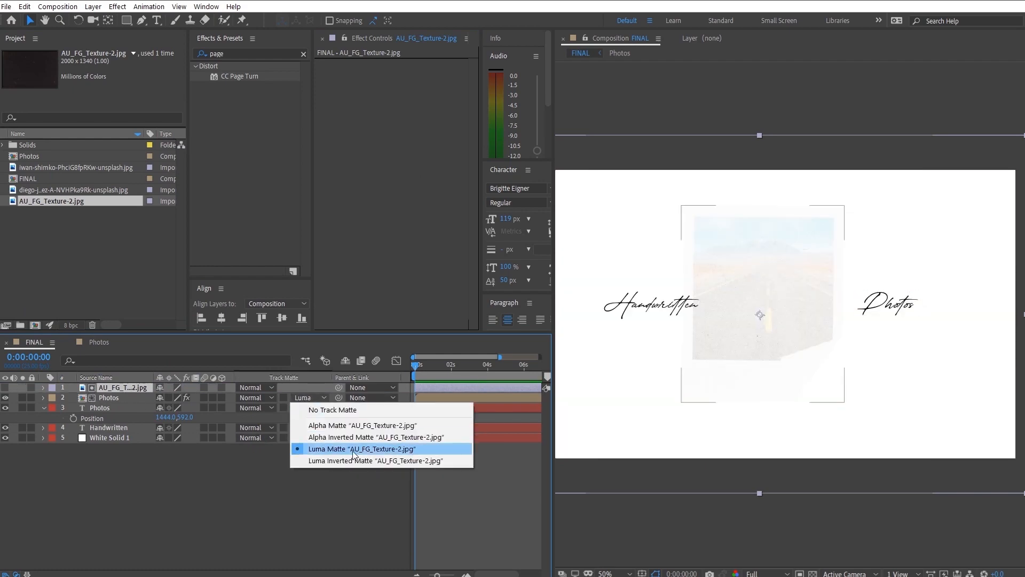
pyautogui.click(354, 460)
# - Compare the polaroid up close with and without its texture matte, ending with the Luma Inverted Matte enabled
pyautogui.press('.')
pyautogui.press('.')
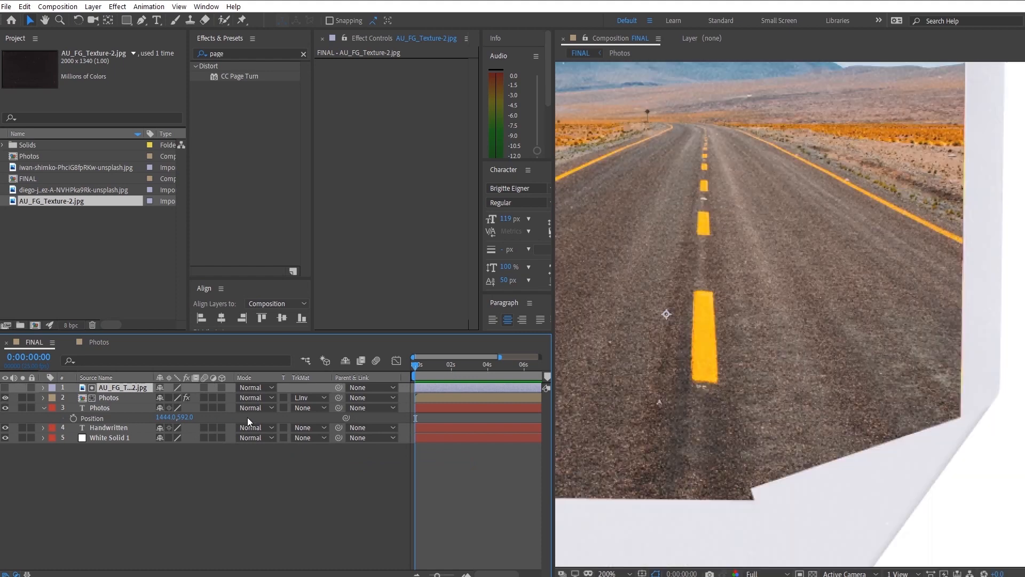
pyautogui.click(318, 401)
pyautogui.click(319, 408)
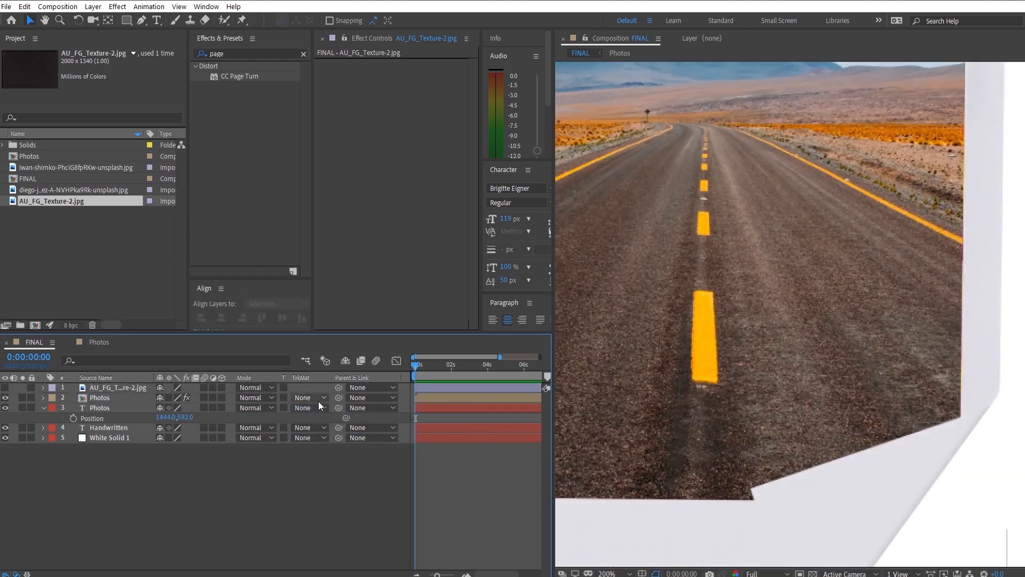
pyautogui.click(319, 399)
pyautogui.click(354, 460)
pyautogui.press(',')
pyautogui.press(',')
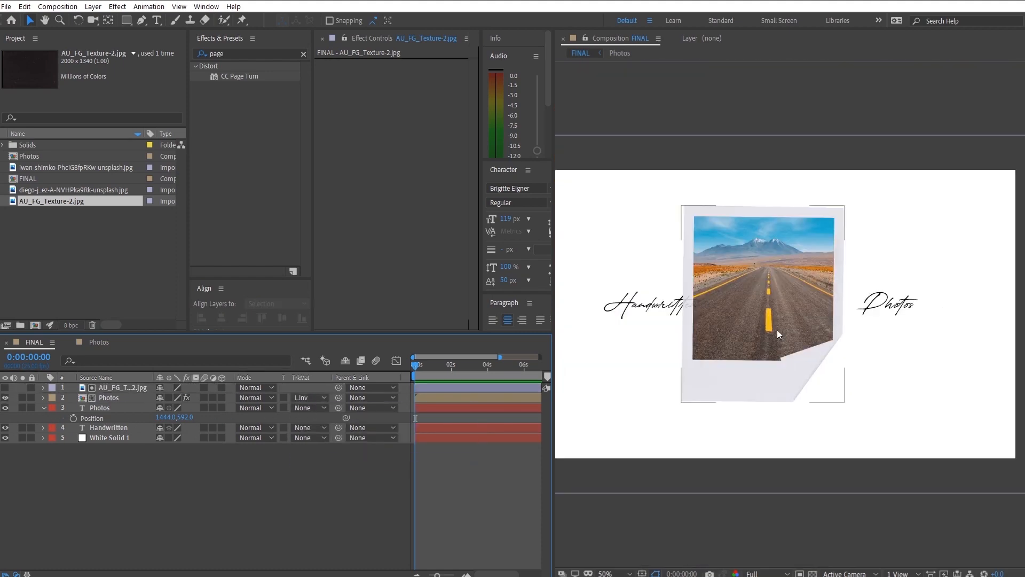
pyautogui.scroll(1, 769, 330)
pyautogui.moveTo(684, 392); pyautogui.dragTo(709, 426)
pyautogui.scroll(-1, 710, 426)
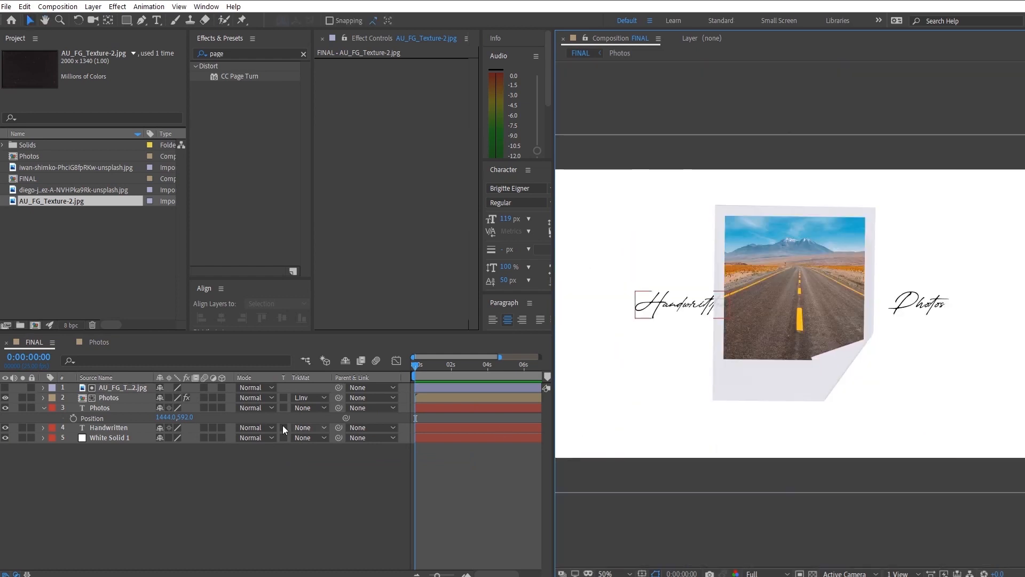
# - Apply Hue/Saturation to the Photos composition layer and set Master Saturation to -100
pyautogui.click(123, 398)
pyautogui.click(246, 54)
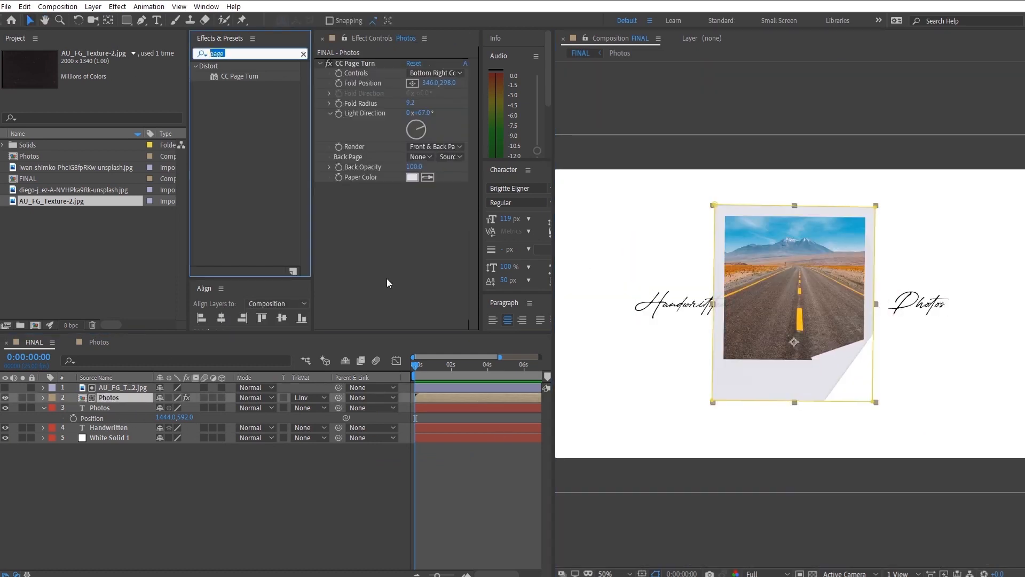
pyautogui.write('hue')
pyautogui.moveTo(244, 119); pyautogui.dragTo(277, 276)
pyautogui.hotkey('ctrl', 'z')
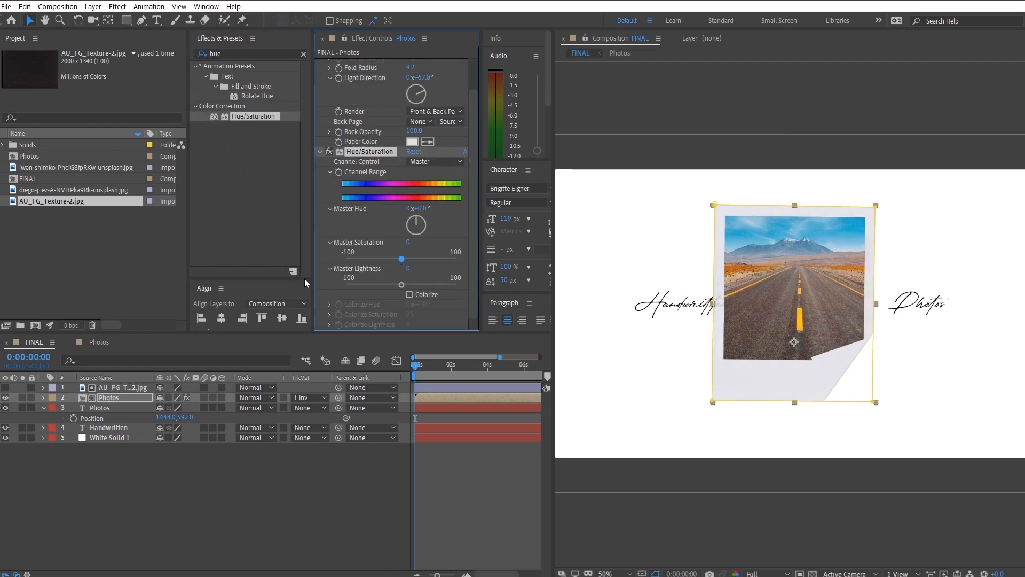
pyautogui.moveTo(401, 258); pyautogui.dragTo(310, 259)
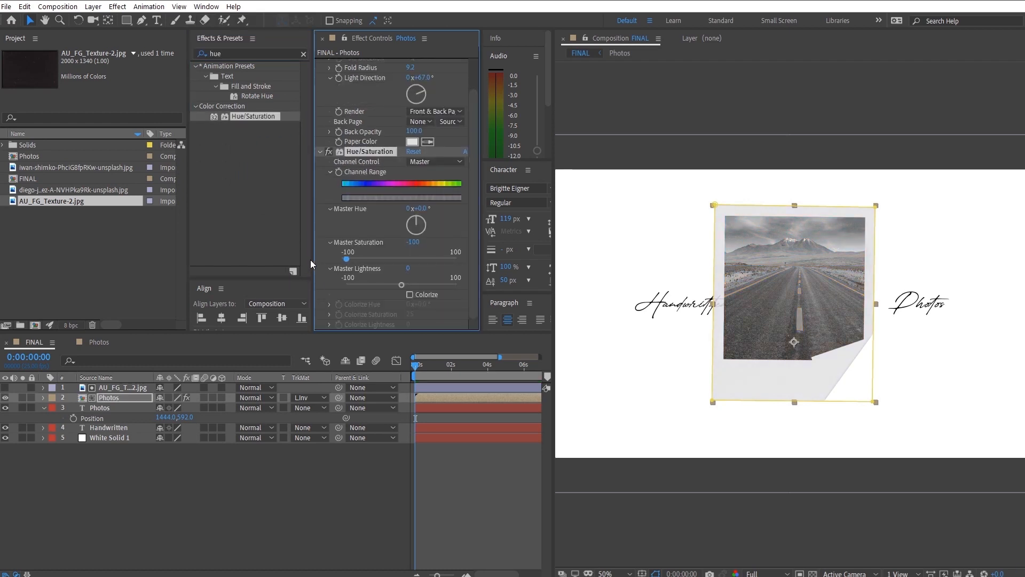
# - Apply the Levels effect to the Photos composition layer with Gamma at 0.75
pyautogui.click(251, 54)
pyautogui.write('levels')
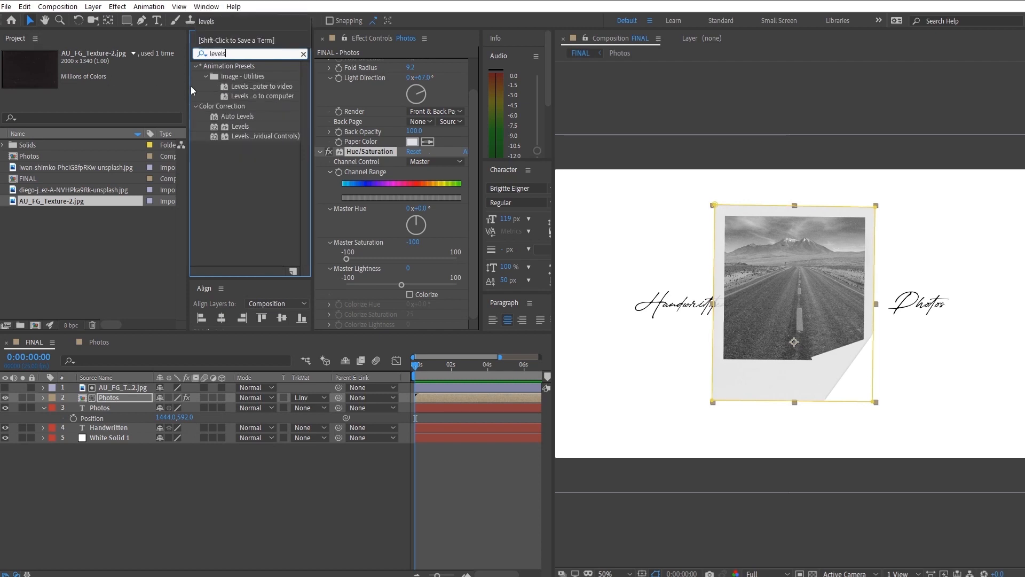
pyautogui.moveTo(243, 128); pyautogui.dragTo(385, 256)
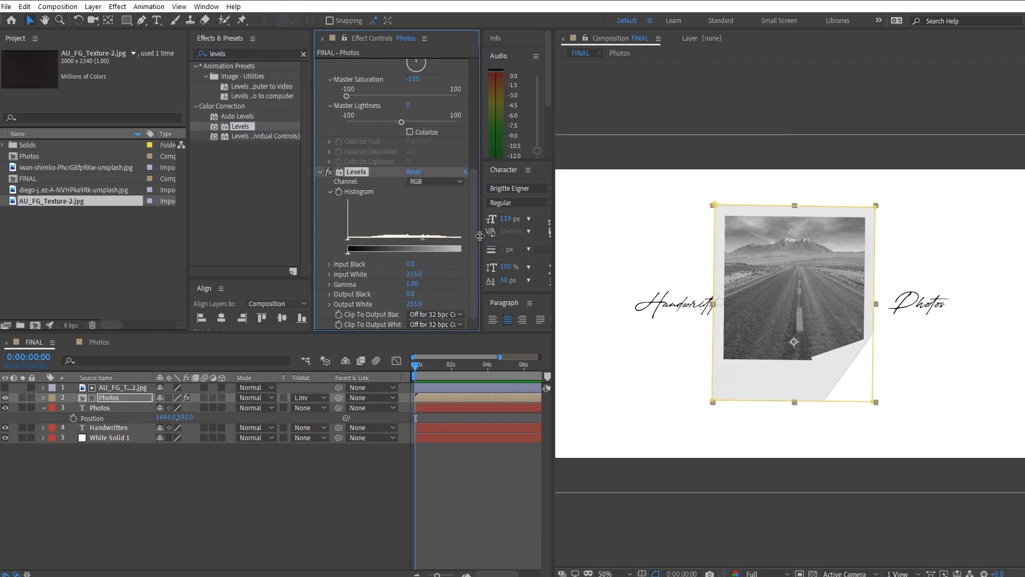
pyautogui.moveTo(479, 236); pyautogui.dragTo(636, 230)
pyautogui.moveTo(497, 239); pyautogui.dragTo(438, 236)
pyautogui.hotkey('ctrl', 'z')
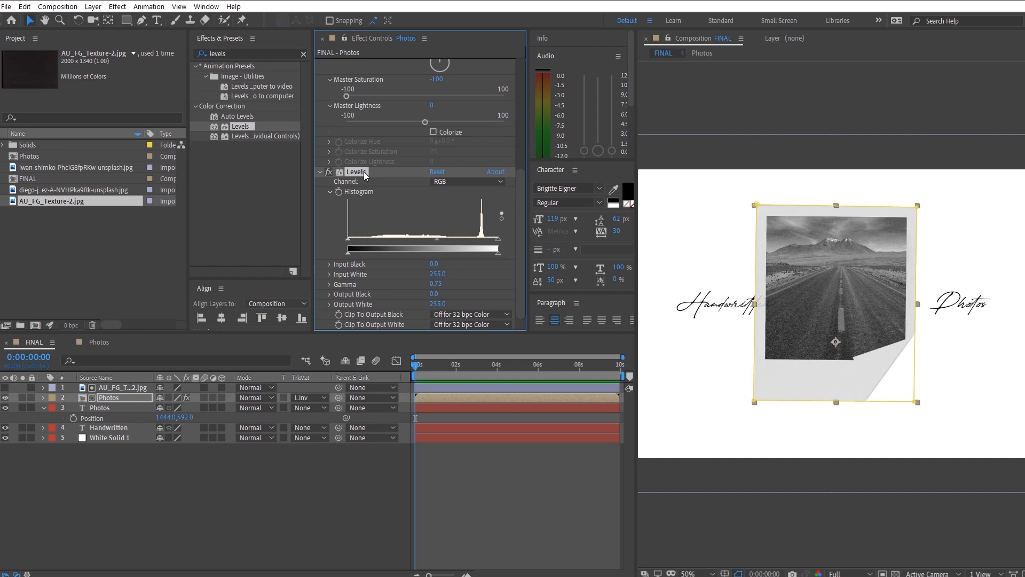
# - Move the Levels effect from the Photos composition layer onto the road image inside the Photos composition
pyautogui.press('Delete')
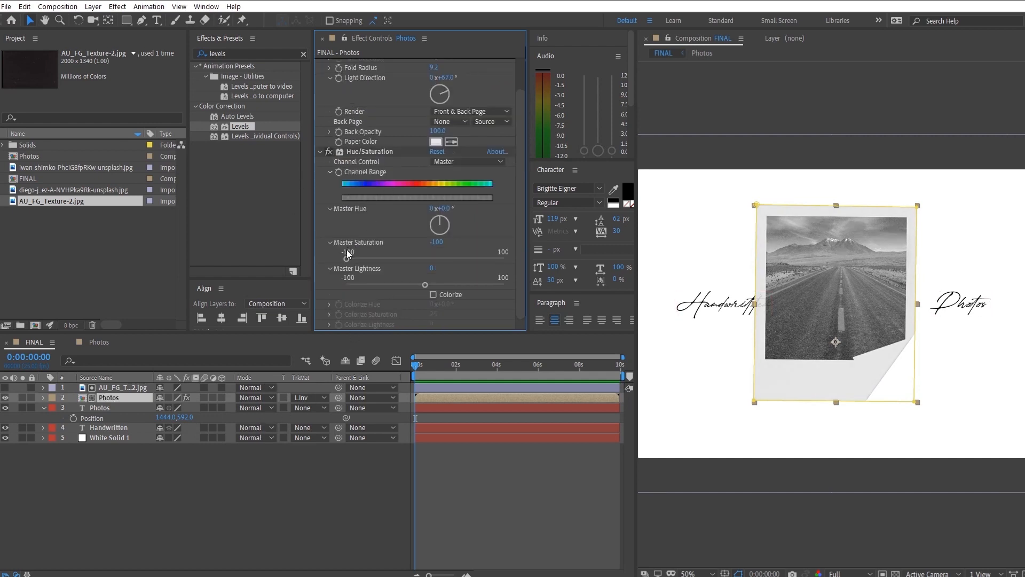
pyautogui.doubleClick(120, 396)
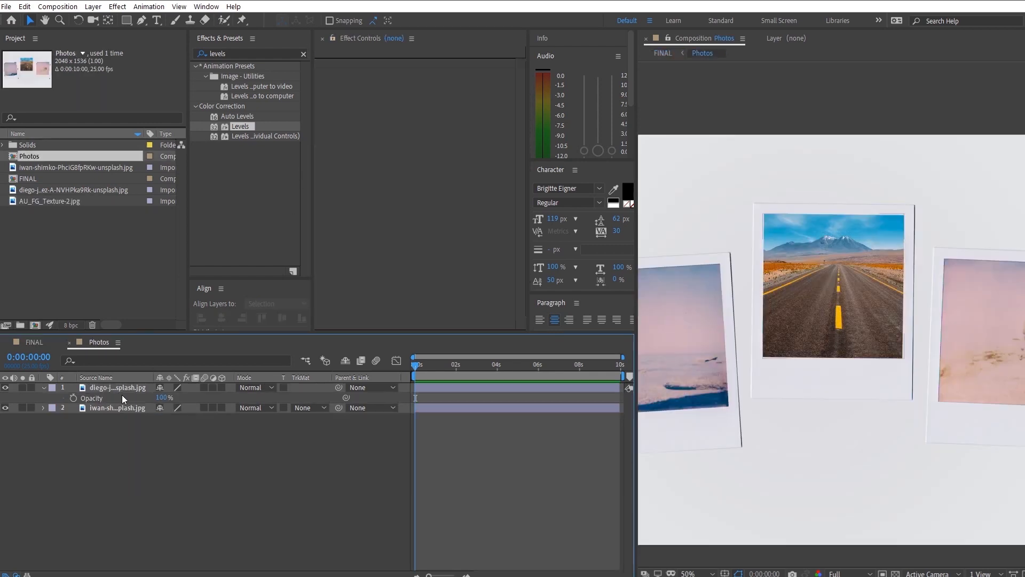
pyautogui.click(127, 389)
pyautogui.hotkey('ctrl', 'v')
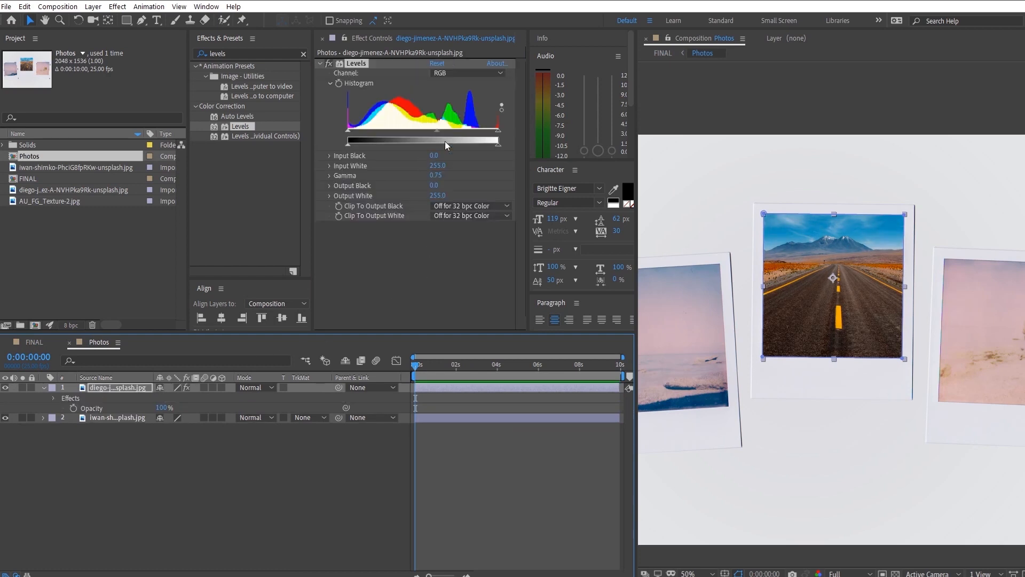
# - Set the road image's Levels Gamma to 1.35, lower its Input White, and return to the FINAL composition
pyautogui.moveTo(443, 130); pyautogui.dragTo(406, 132)
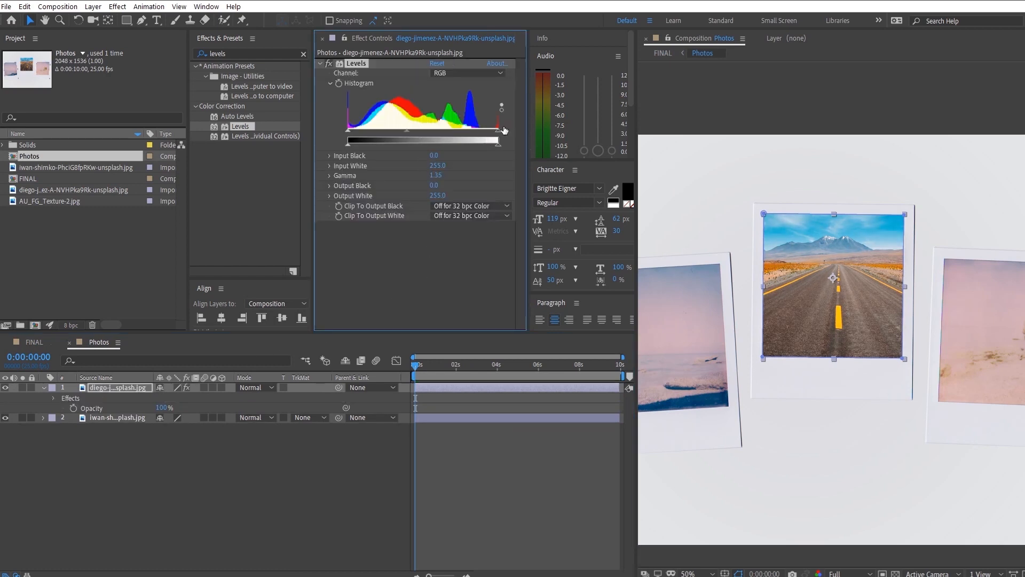
pyautogui.moveTo(499, 131); pyautogui.dragTo(476, 131)
pyautogui.press('Tab')
pyautogui.click(242, 401)
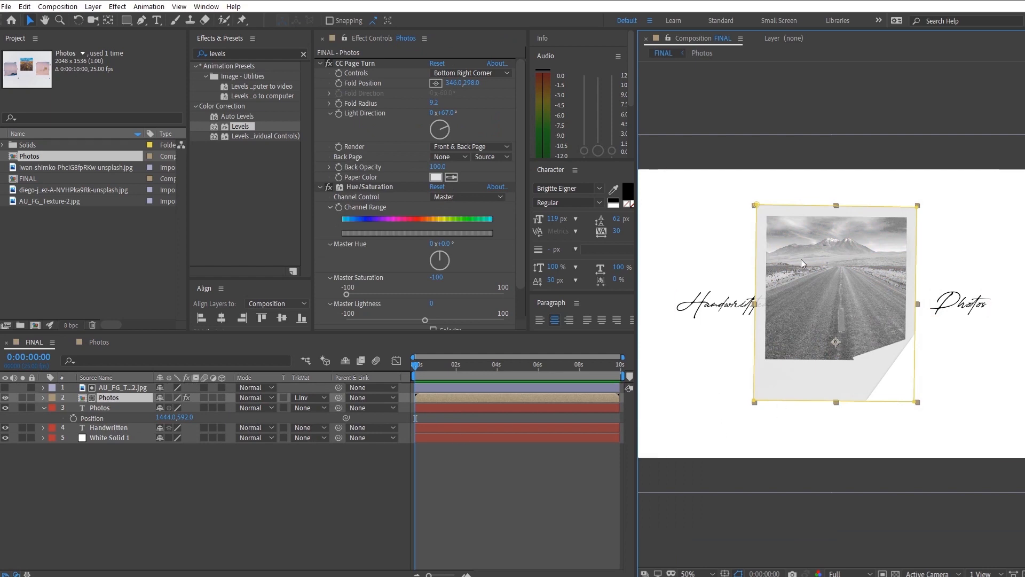
# - Import AU_FG_Texture-7.jpg into the project and place it in the FINAL composition directly above White Solid 1
pyautogui.click(154, 504)
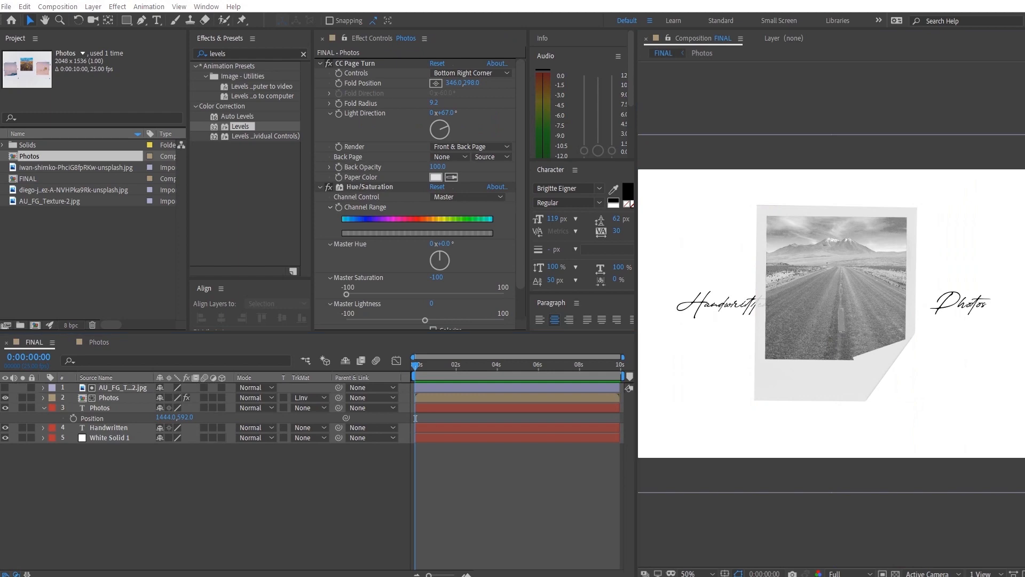
pyautogui.hotkey('alt', 'Tab')
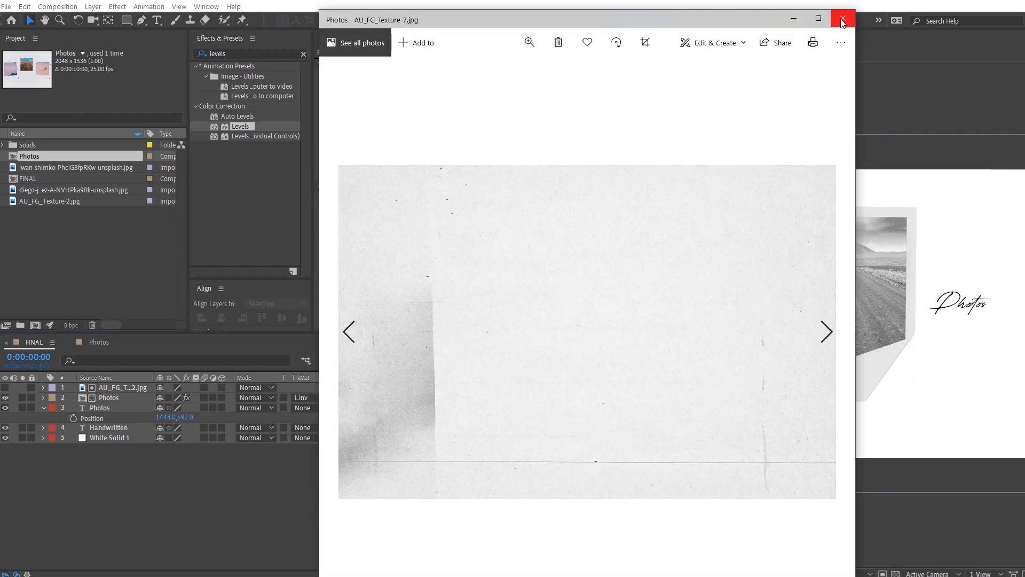
pyautogui.click(843, 18)
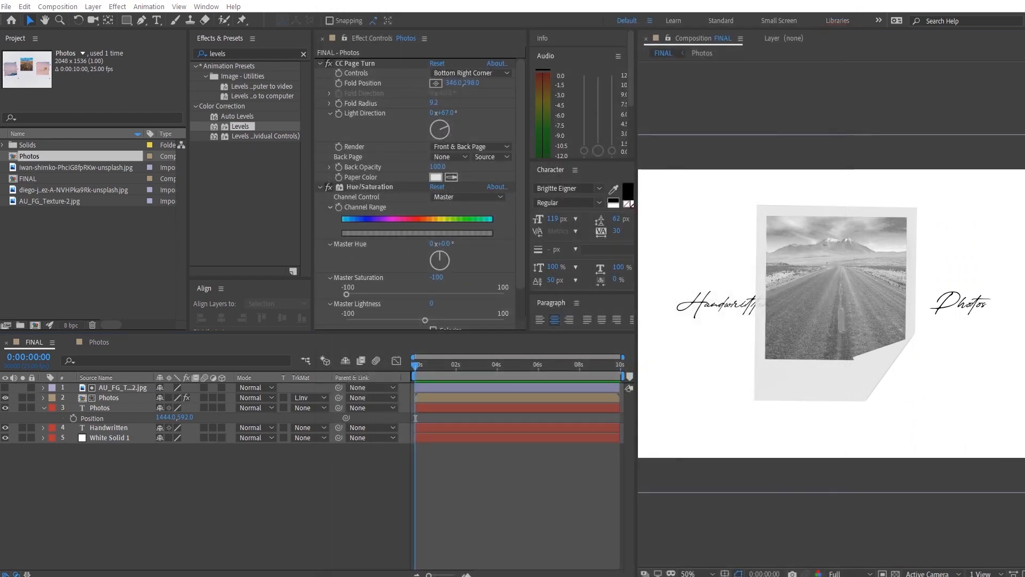
pyautogui.moveTo(212, 284); pyautogui.dragTo(39, 257)
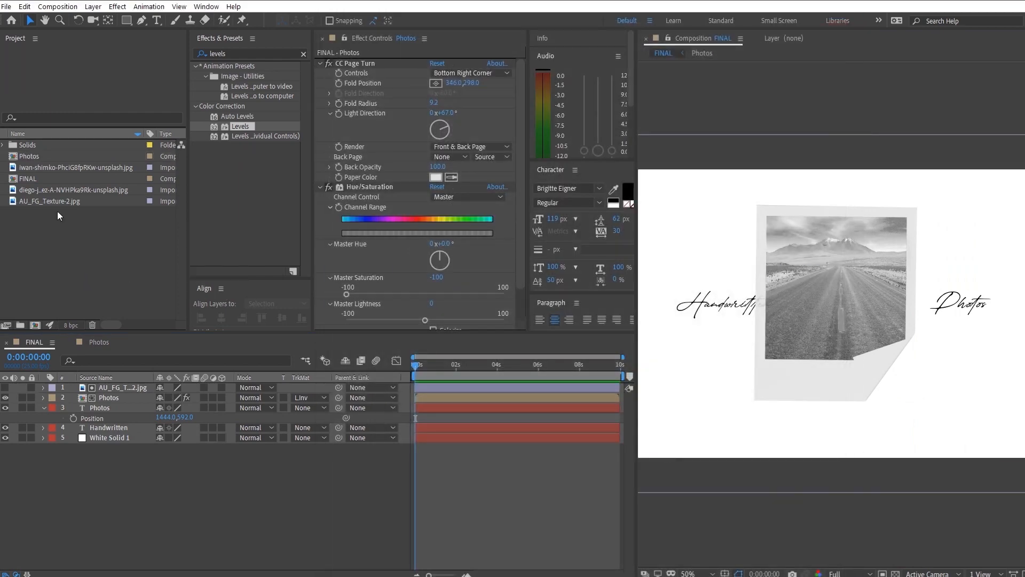
pyautogui.moveTo(57, 197); pyautogui.dragTo(95, 432)
pyautogui.scroll(-2, 818, 345)
pyautogui.scroll(2, 797, 303)
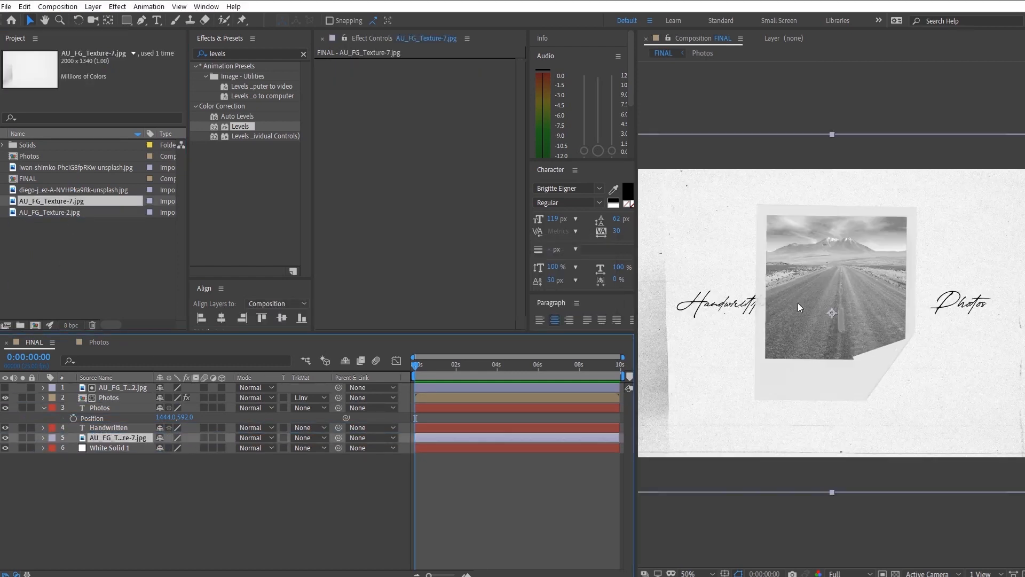
# - Set the AU_FG_Texture-7 layer's blending mode to Multiply and its opacity to 22%
pyautogui.moveTo(701, 386); pyautogui.dragTo(719, 417)
pyautogui.rightClick(122, 434)
pyautogui.moveTo(168, 269)
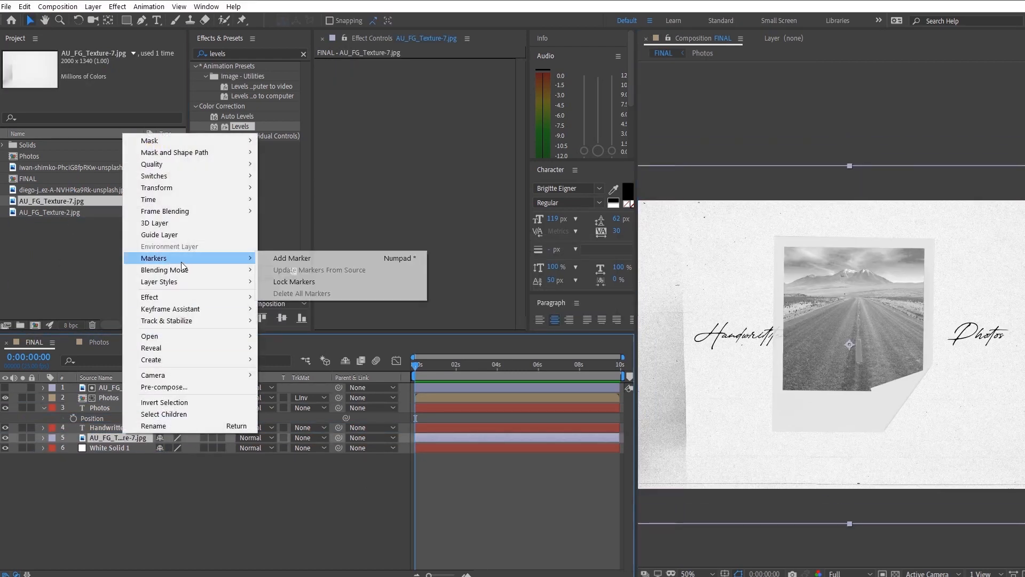
pyautogui.click(304, 252)
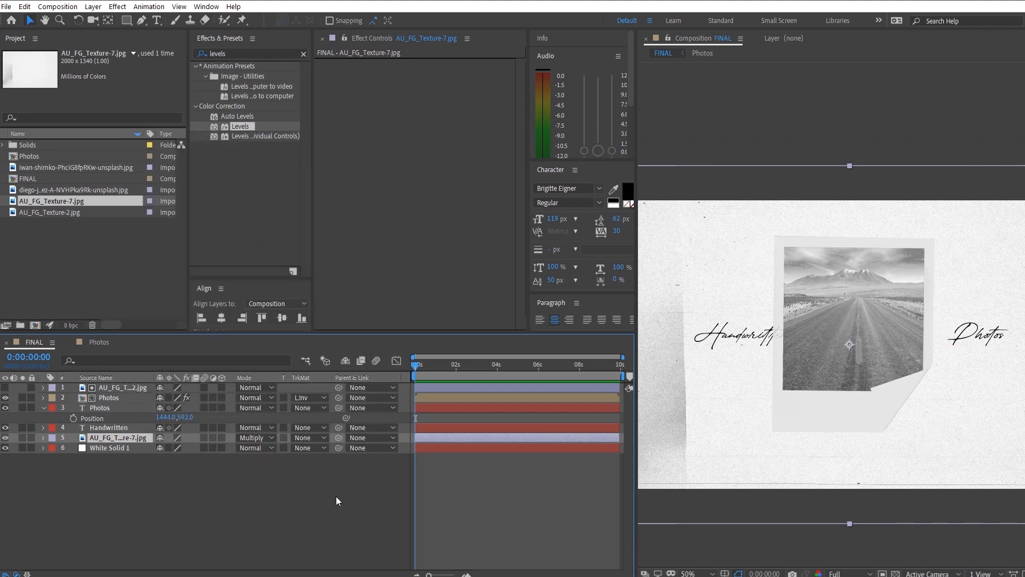
pyautogui.press('t')
pyautogui.moveTo(161, 447); pyautogui.dragTo(131, 463)
pyautogui.click(152, 494)
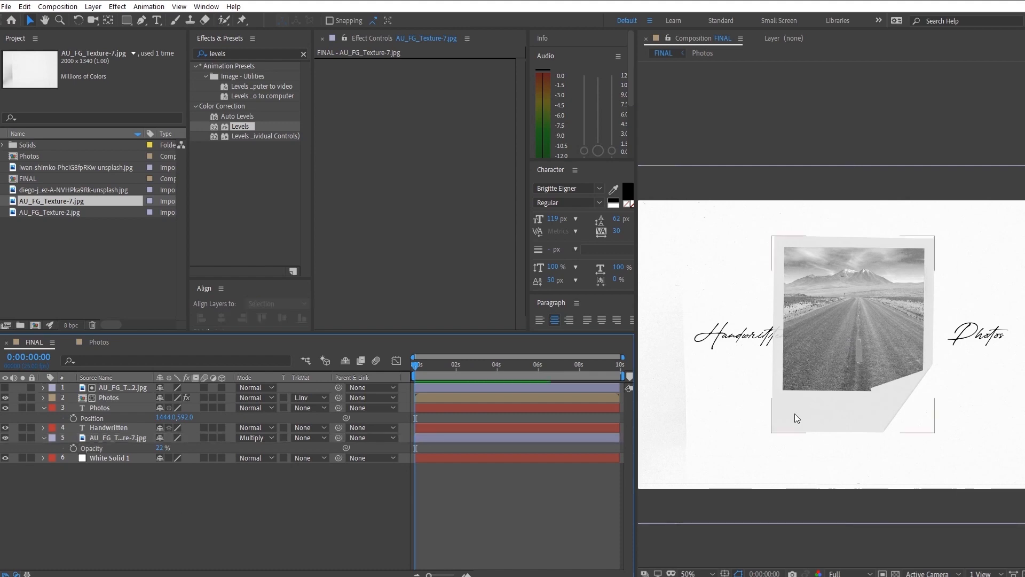
# - Shift the Handwritten text layer horizontally away from the polaroid to an X position of 352
pyautogui.scroll(1, 794, 413)
pyautogui.moveTo(821, 445); pyautogui.dragTo(700, 350)
pyautogui.scroll(-1, 847, 407)
pyautogui.moveTo(798, 425); pyautogui.dragTo(866, 486)
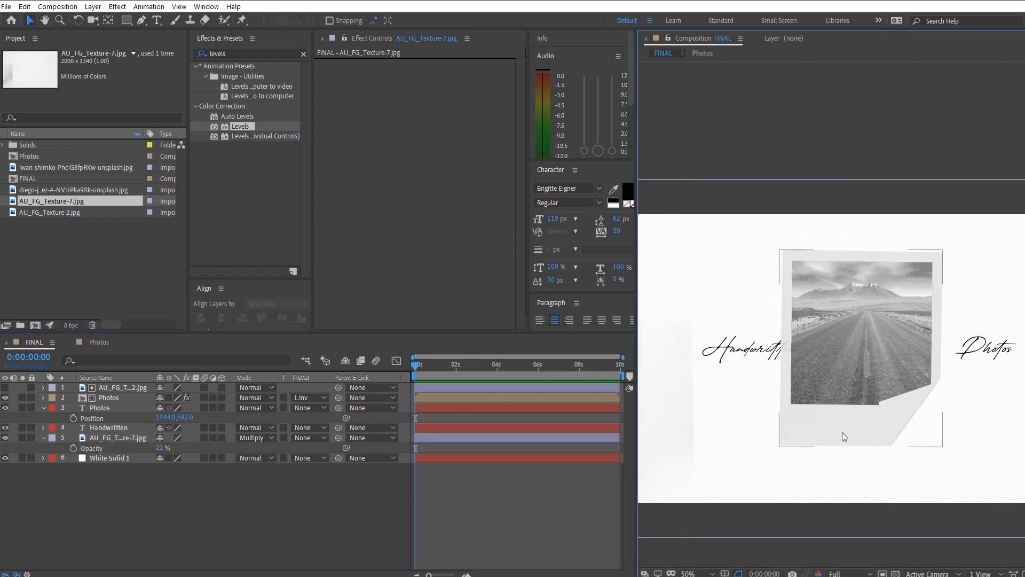
pyautogui.moveTo(843, 434); pyautogui.dragTo(834, 435)
pyautogui.click(111, 426)
pyautogui.scroll(-1, 767, 416)
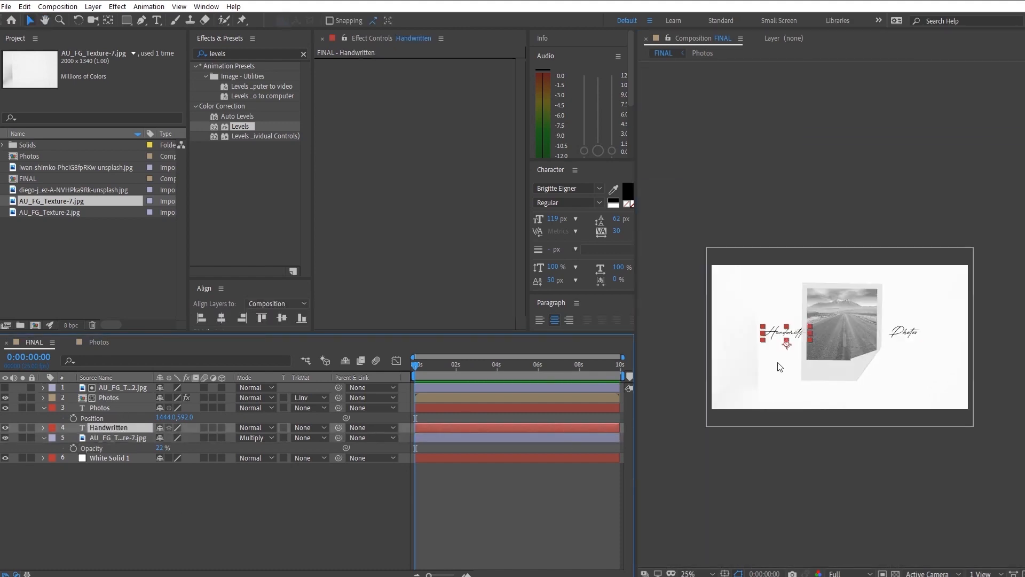
pyautogui.press('p')
pyautogui.moveTo(167, 438); pyautogui.dragTo(53, 442)
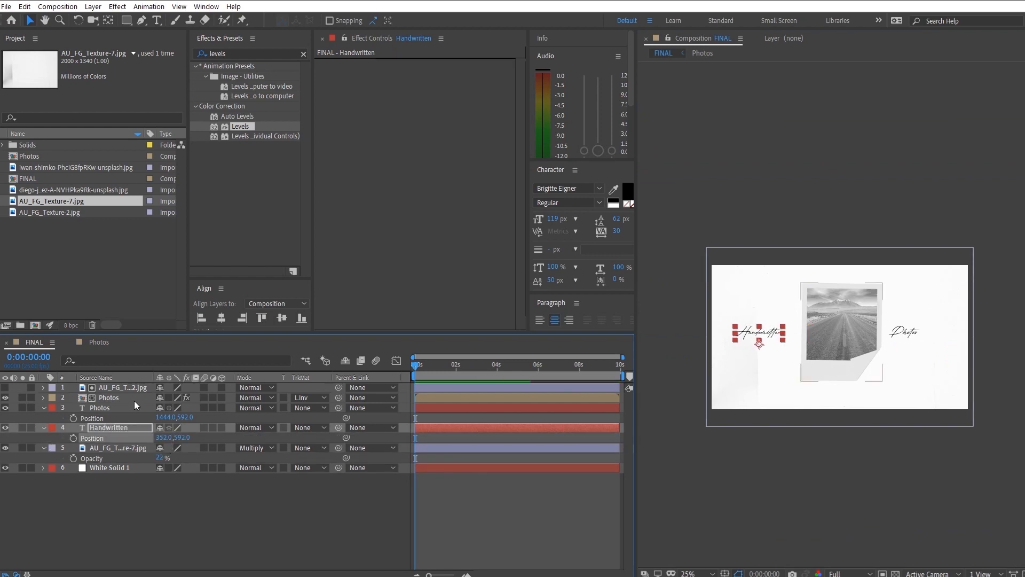
# - Shift the Photos text layer horizontally away from the polaroid to an X position of 1548
pyautogui.click(106, 408)
pyautogui.moveTo(167, 417); pyautogui.dragTo(242, 430)
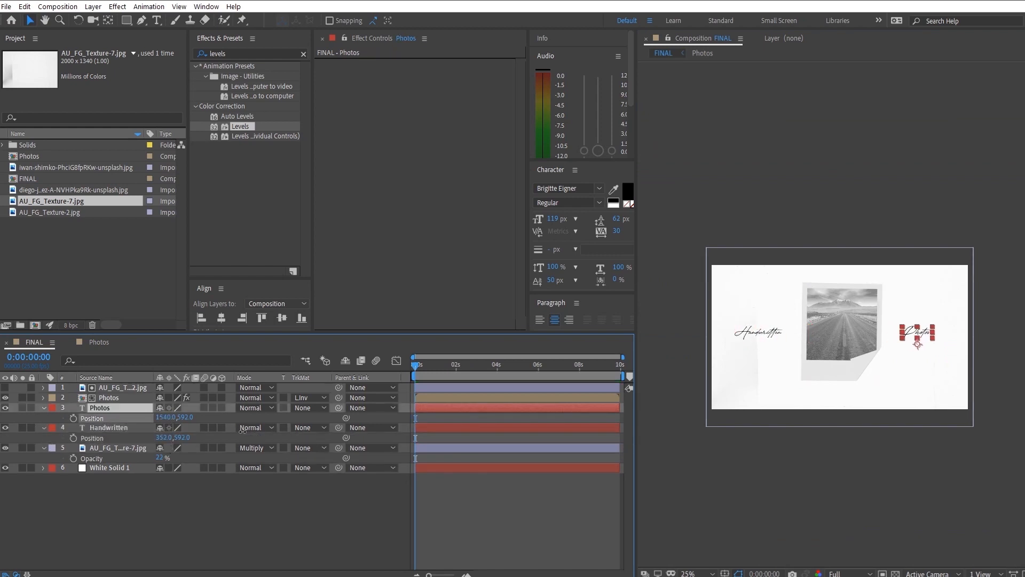
pyautogui.click(235, 523)
pyautogui.scroll(2, 824, 350)
pyautogui.moveTo(826, 356); pyautogui.dragTo(814, 370)
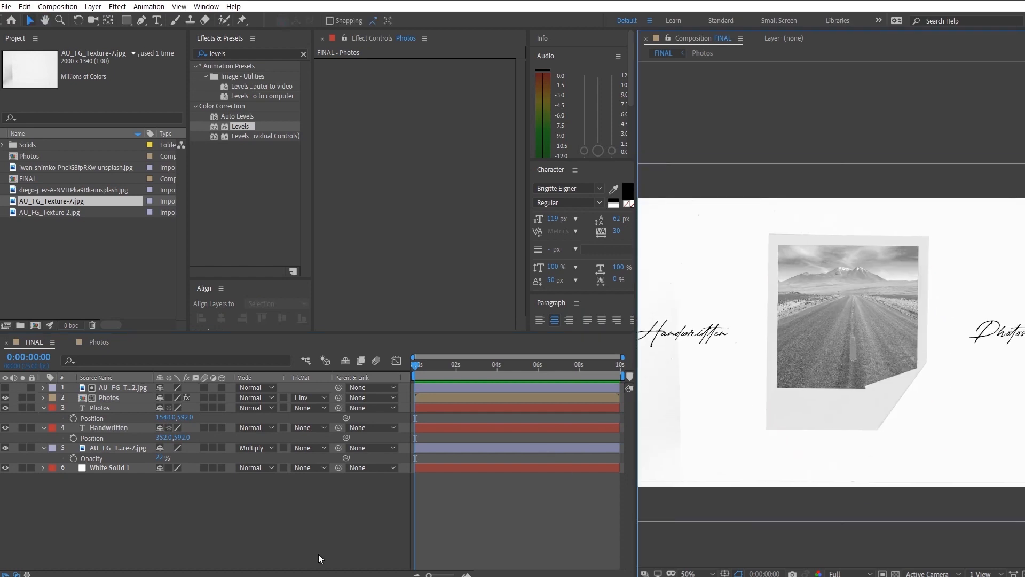
pyautogui.scroll(-2, 803, 417)
pyautogui.scroll(2, 805, 415)
pyautogui.moveTo(816, 415); pyautogui.dragTo(791, 397)
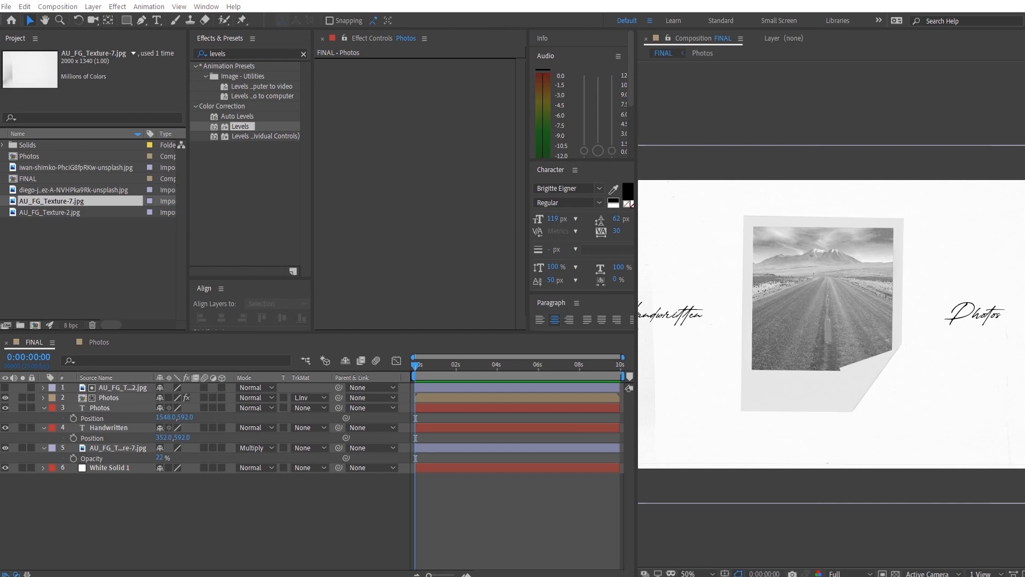
# - Import the crumpled paper image directly above White Solid 1 in FINAL, rotated 90° and scaled to 37%
pyautogui.click(162, 274)
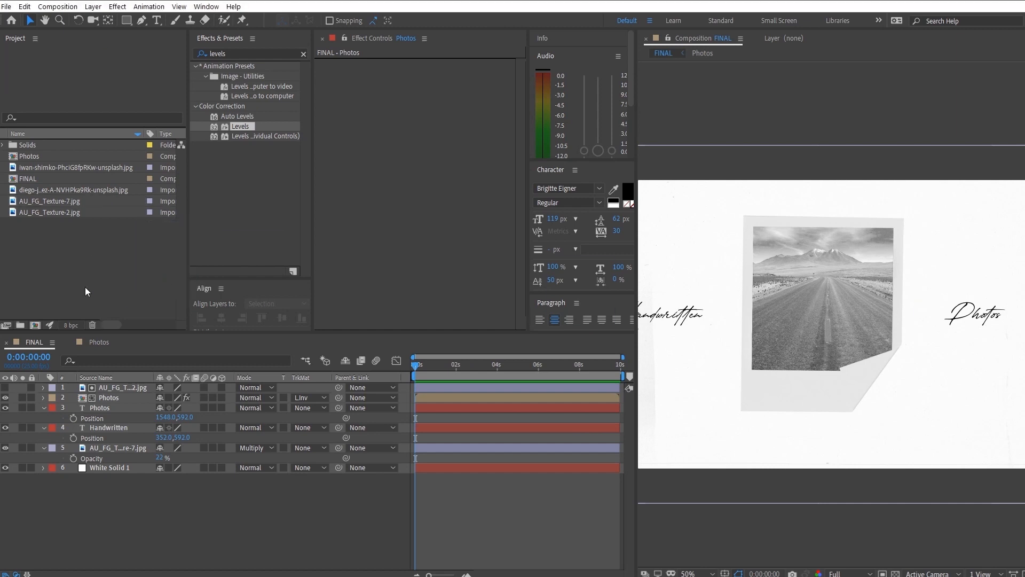
pyautogui.moveTo(116, 172); pyautogui.dragTo(246, 483)
pyautogui.press('r')
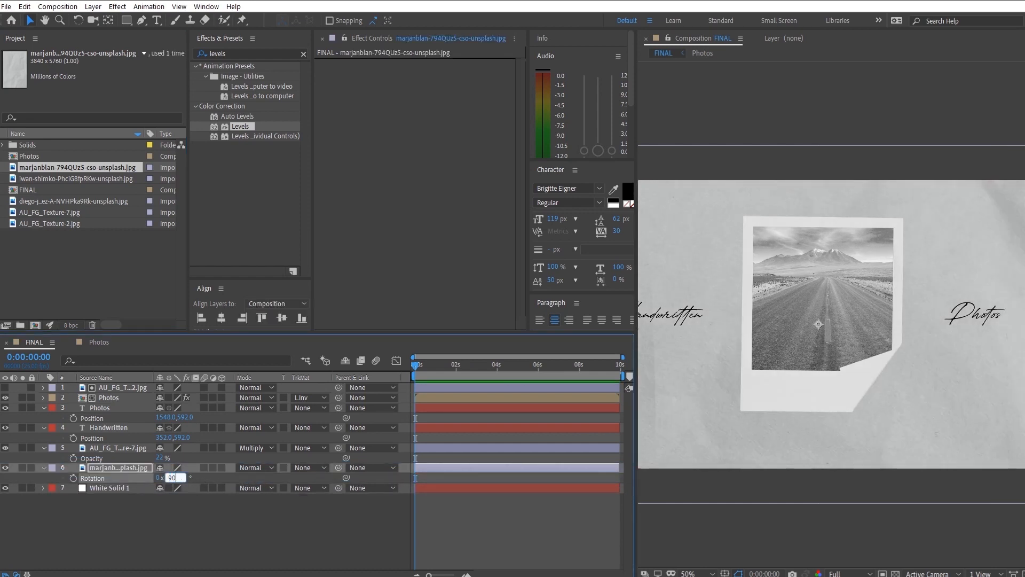
pyautogui.press('Return')
pyautogui.press('s')
pyautogui.moveTo(180, 478); pyautogui.dragTo(154, 498)
# - Try to pre-compose the crumpled paper layer as PAPER TEXTURE without moving its attributes into the new composition
pyautogui.rightClick(129, 472)
pyautogui.click(166, 423)
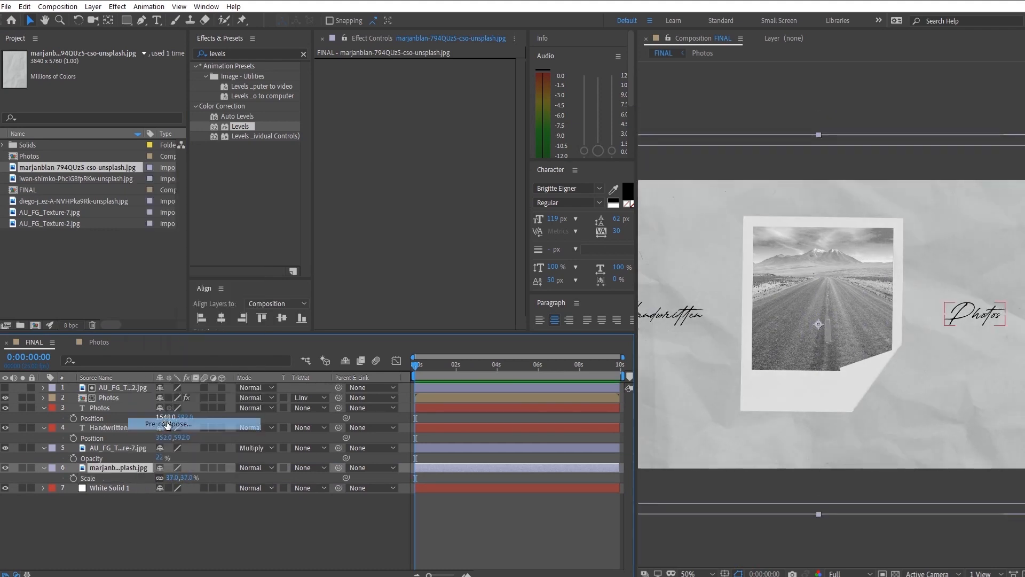
pyautogui.write('PAPER TEXTURE')
pyautogui.press('Return')
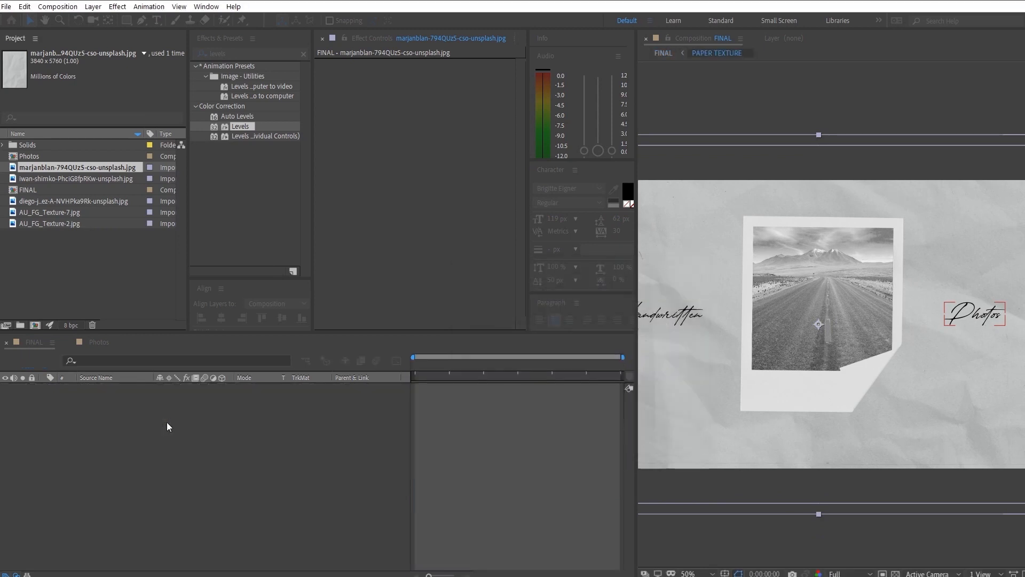
pyautogui.click(141, 390)
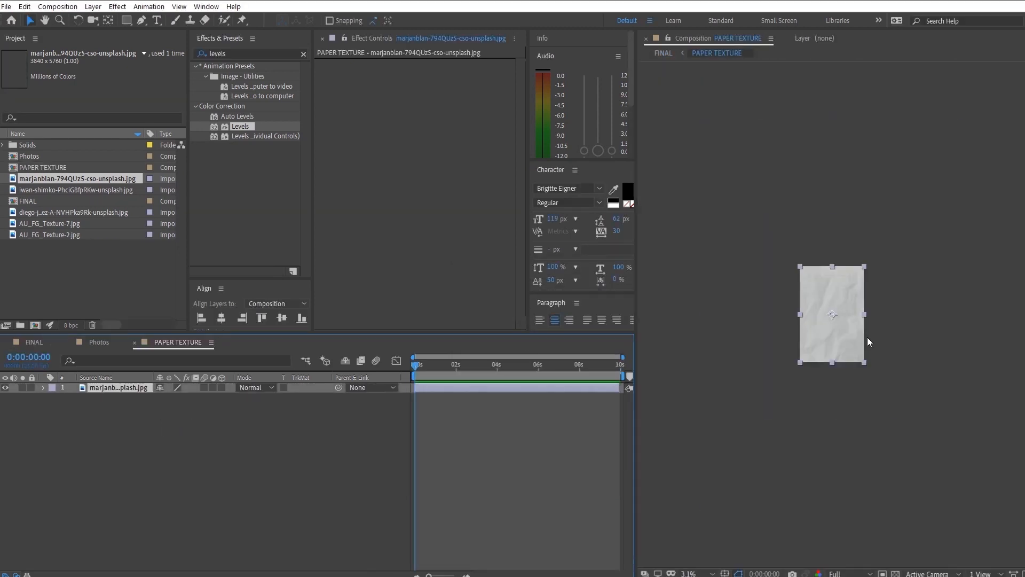
pyautogui.click(92, 343)
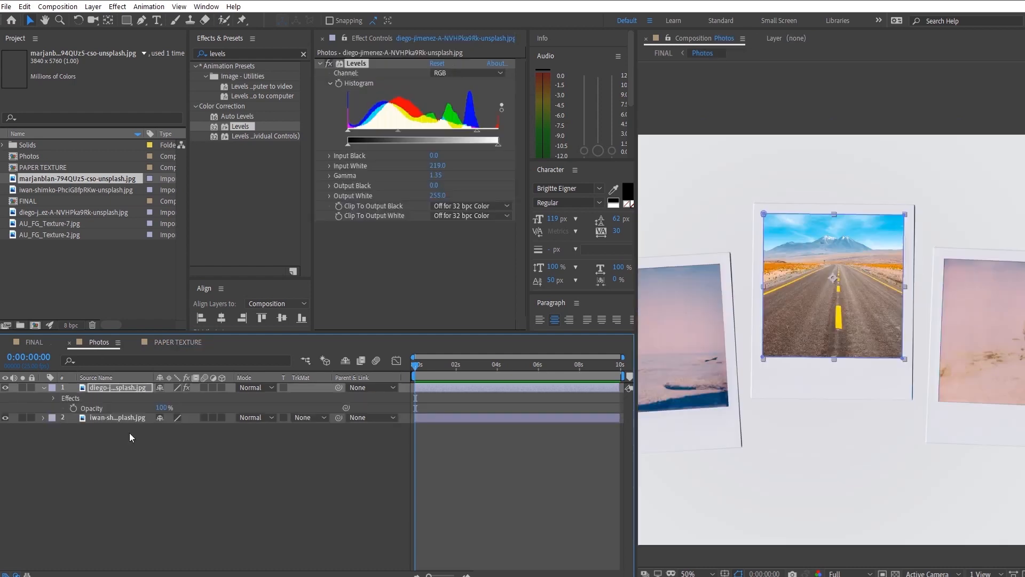
pyautogui.click(193, 347)
pyautogui.click(27, 344)
# - Pre-compose the crumpled paper layer as PAPER TEXTURE, moving all attributes into the new composition and opening it
pyautogui.click(118, 469)
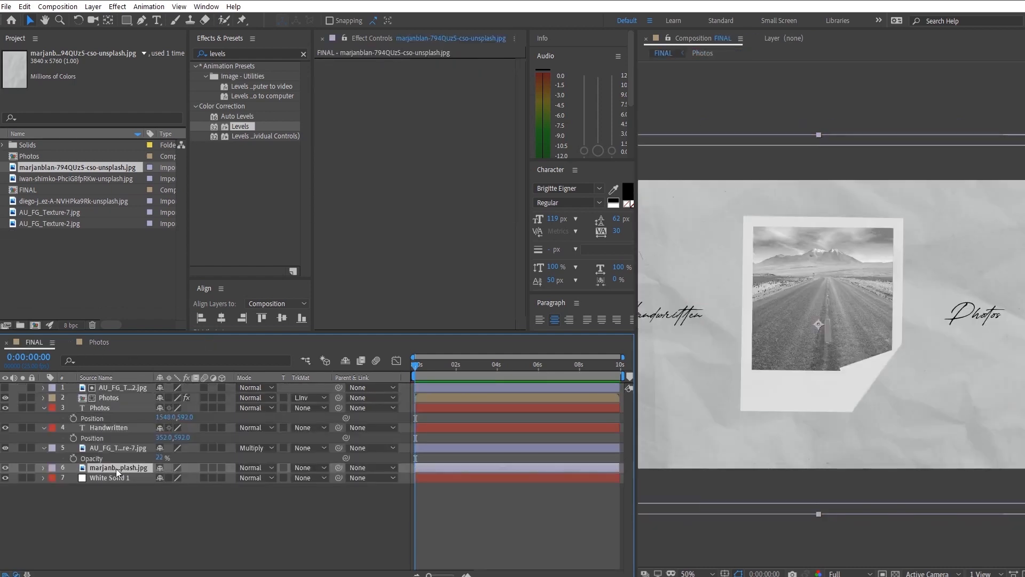
pyautogui.rightClick(117, 468)
pyautogui.click(153, 421)
pyautogui.click(545, 373)
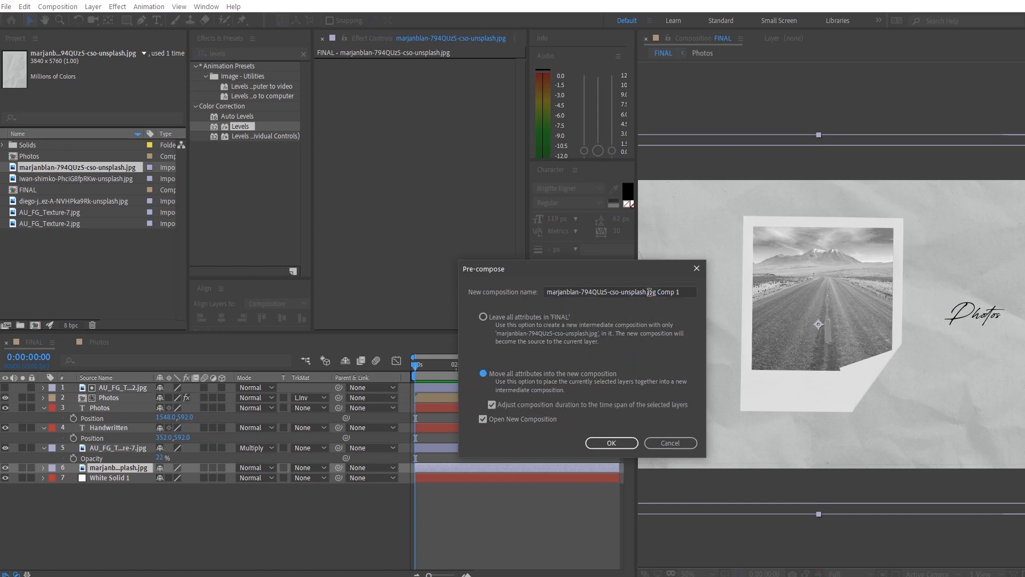
pyautogui.moveTo(687, 293); pyautogui.dragTo(269, 288)
pyautogui.write('PAPER T')
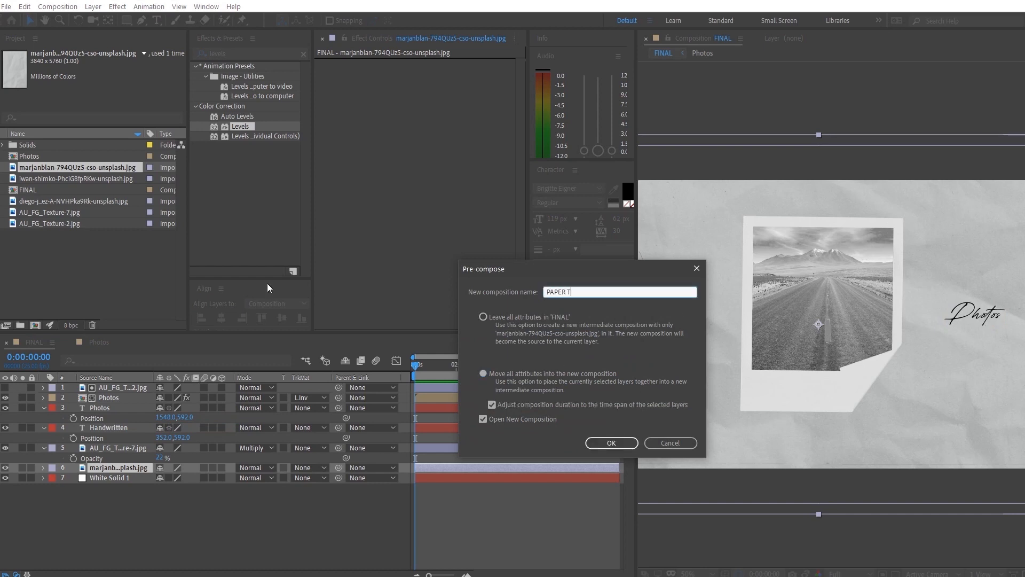
pyautogui.write('EXTURE')
pyautogui.press('Return')
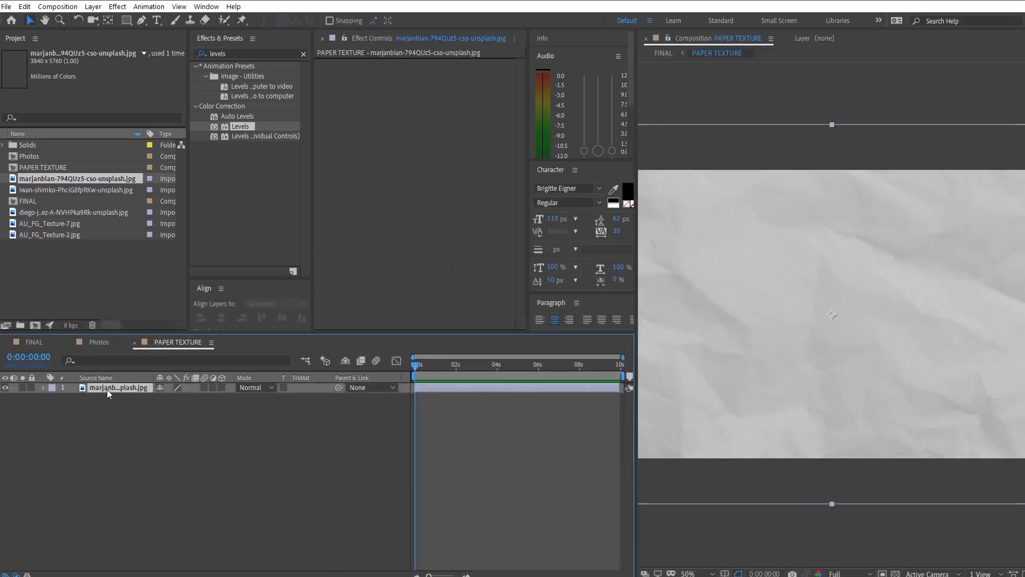
# - Add the expression wiggle(5,30) to the paper image's Rotation and preview the motion
pyautogui.press('r')
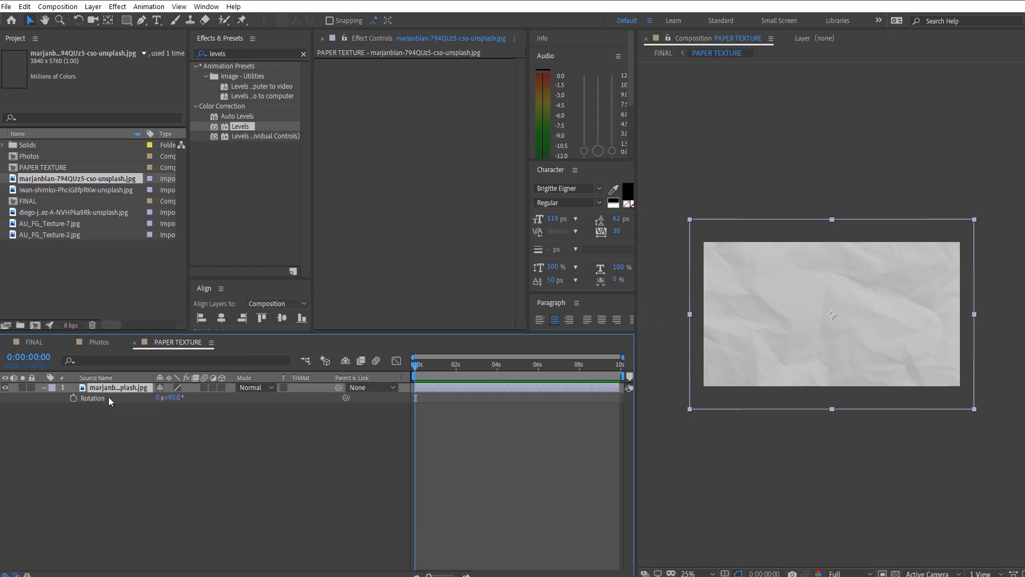
pyautogui.keyDown('alt'); pyautogui.click(76, 399); pyautogui.keyUp('alt')
pyautogui.write('wiggle(5,30);')
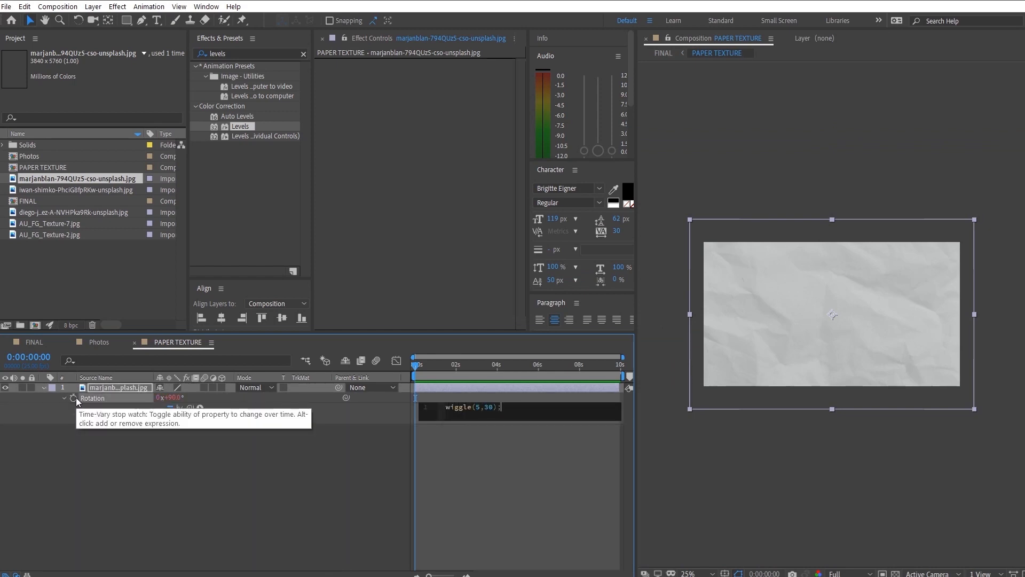
pyautogui.click(185, 473)
pyautogui.press('space')
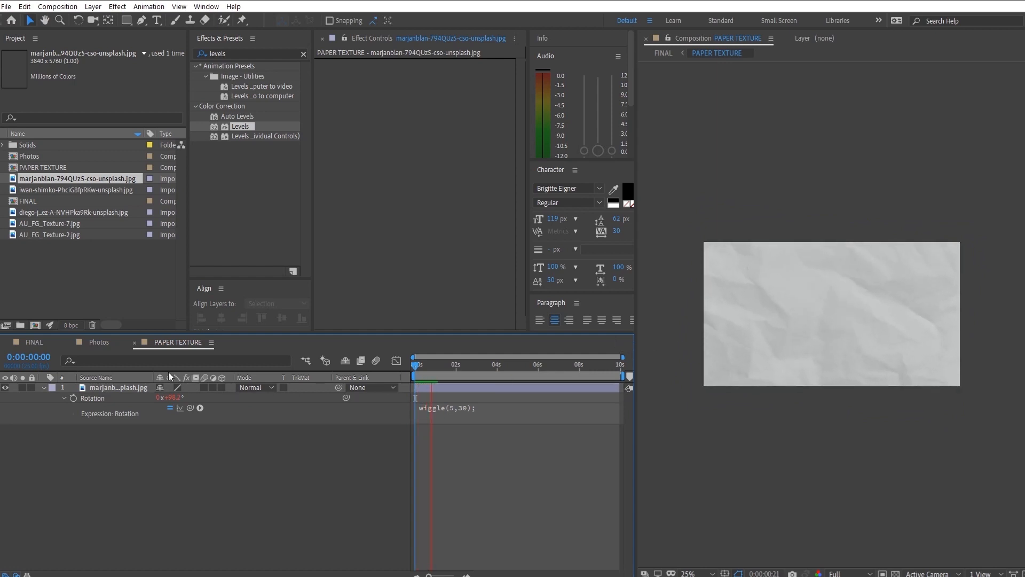
# - Add the expression wiggle(5,100) to the paper image's Position and preview the motion from the start
pyautogui.click(122, 387)
pyautogui.press('p')
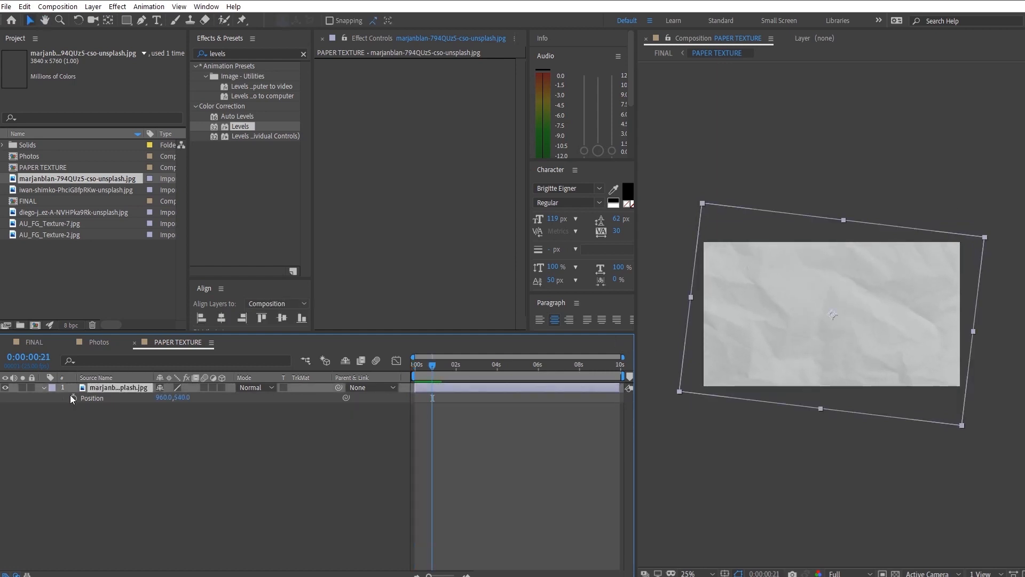
pyautogui.keyDown('alt'); pyautogui.click(73, 398); pyautogui.keyUp('alt')
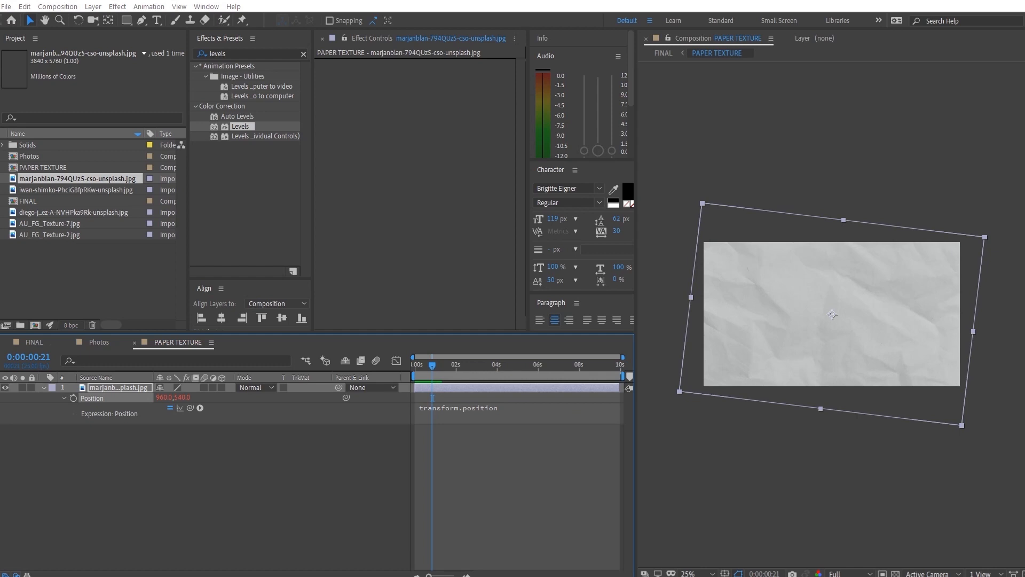
pyautogui.click(453, 408)
pyautogui.write('wiggle(5,100')
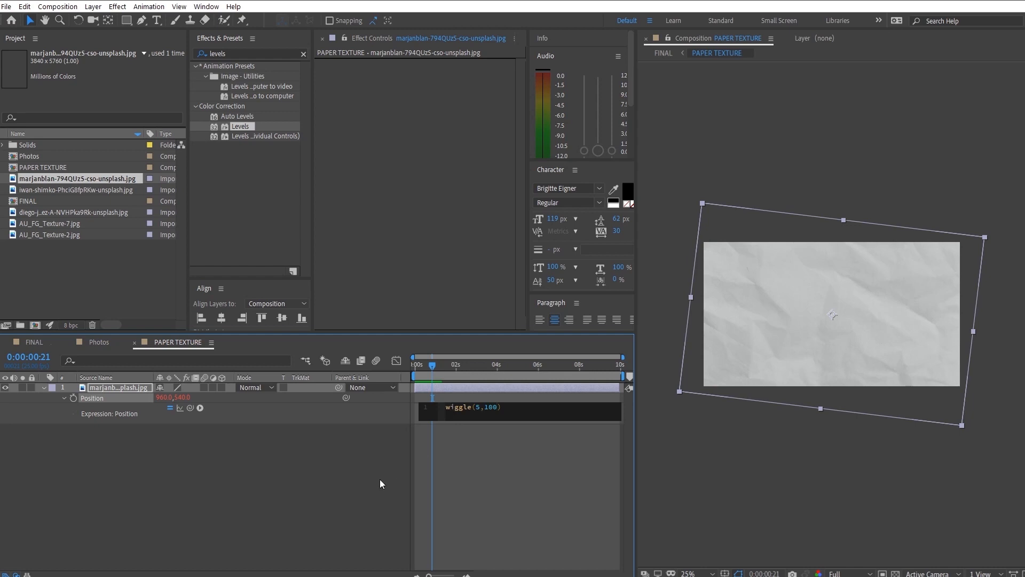
pyautogui.click(380, 479)
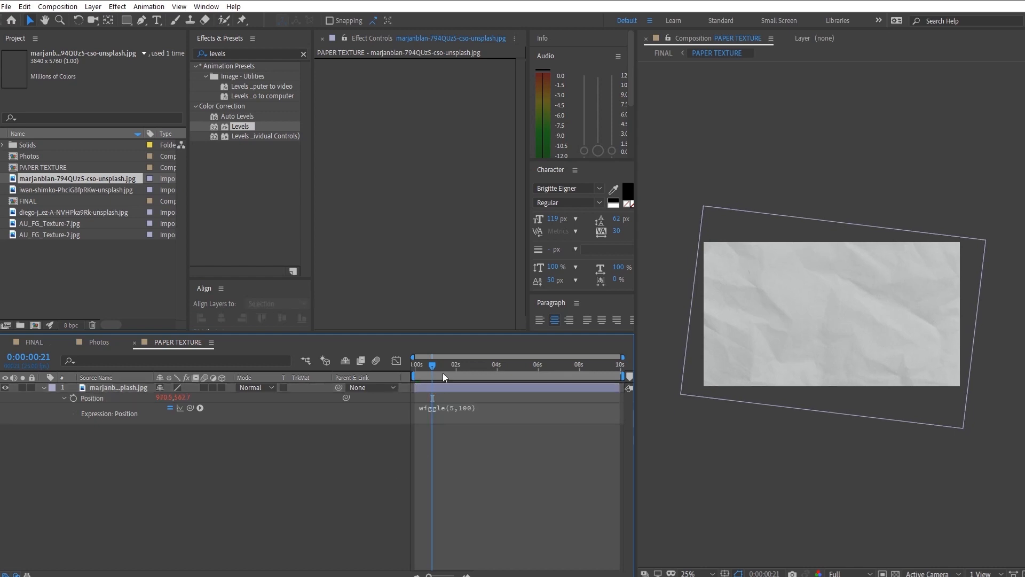
pyautogui.moveTo(440, 368); pyautogui.dragTo(408, 375)
pyautogui.press('space')
# - Add an adjustment layer above the paper image, apply Posterize Time with a frame rate of 15, and preview it
pyautogui.rightClick(306, 485)
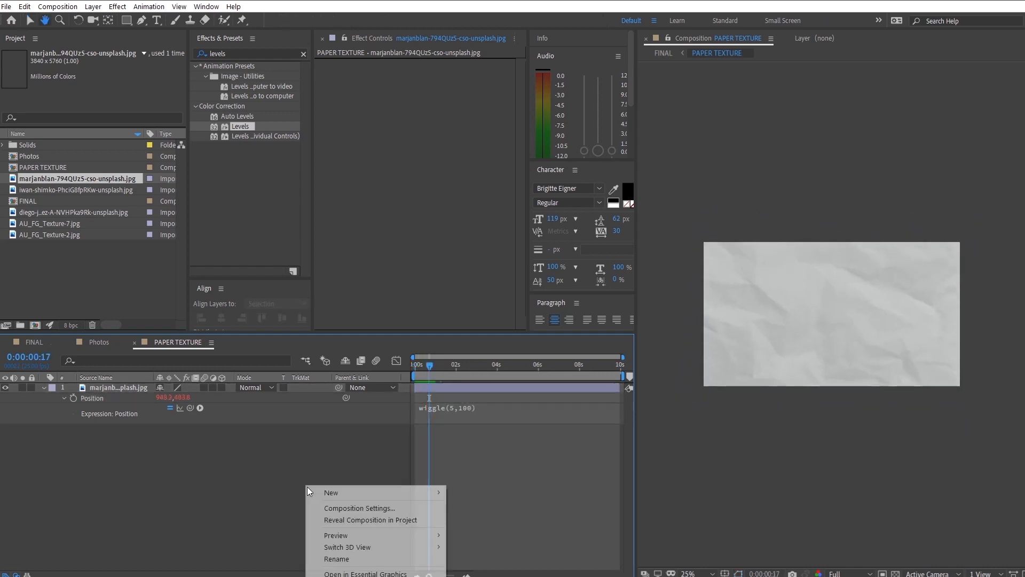
pyautogui.moveTo(342, 490)
pyautogui.click(514, 565)
pyautogui.doubleClick(253, 51)
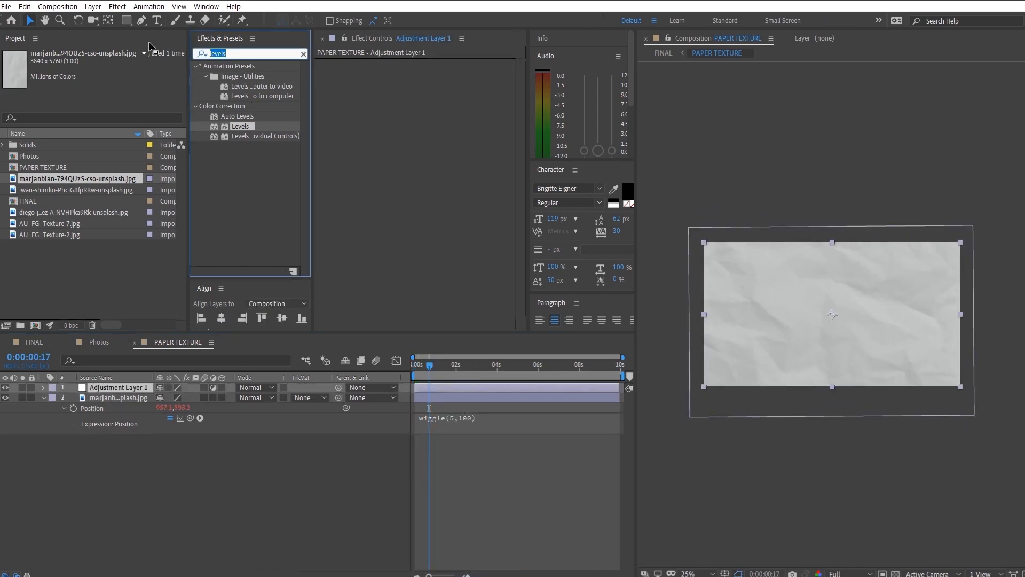
pyautogui.write('poster')
pyautogui.moveTo(245, 96); pyautogui.dragTo(402, 114)
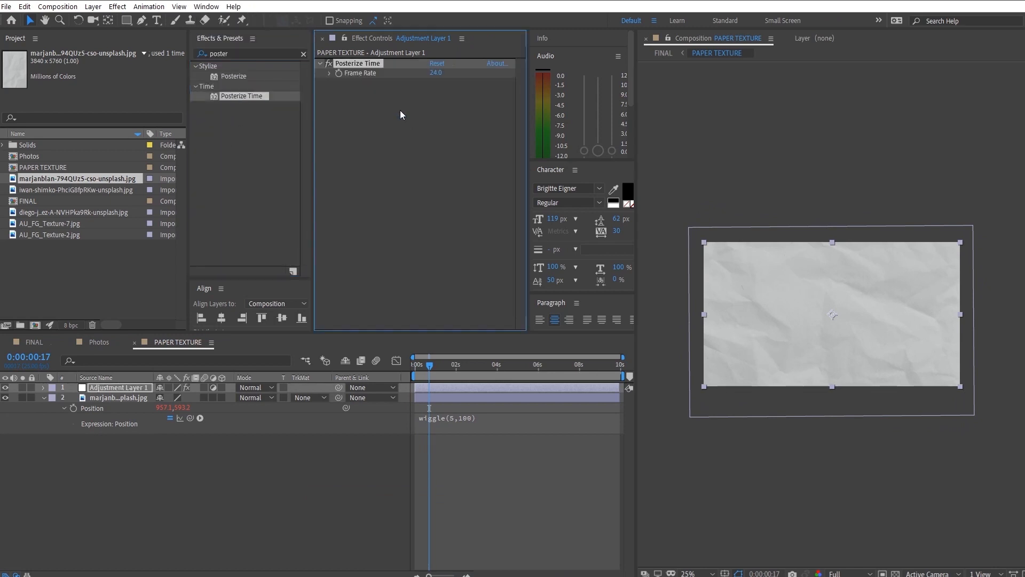
pyautogui.click(383, 423)
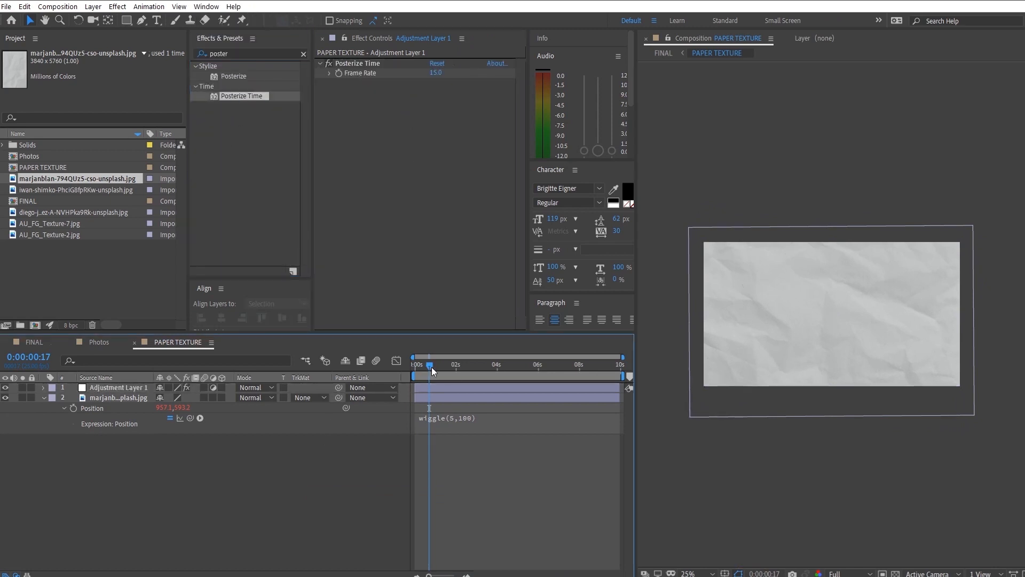
pyautogui.press('space')
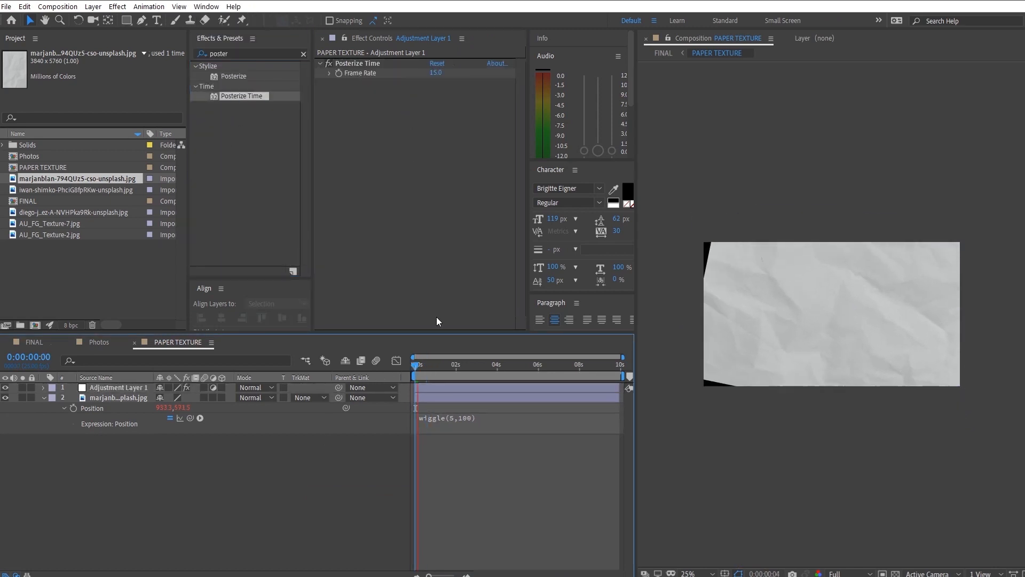
# - Set the adjustment layer's Posterize Time frame rate to 5
pyautogui.click(435, 73)
pyautogui.write('5')
pyautogui.press('Return')
pyautogui.click(422, 418)
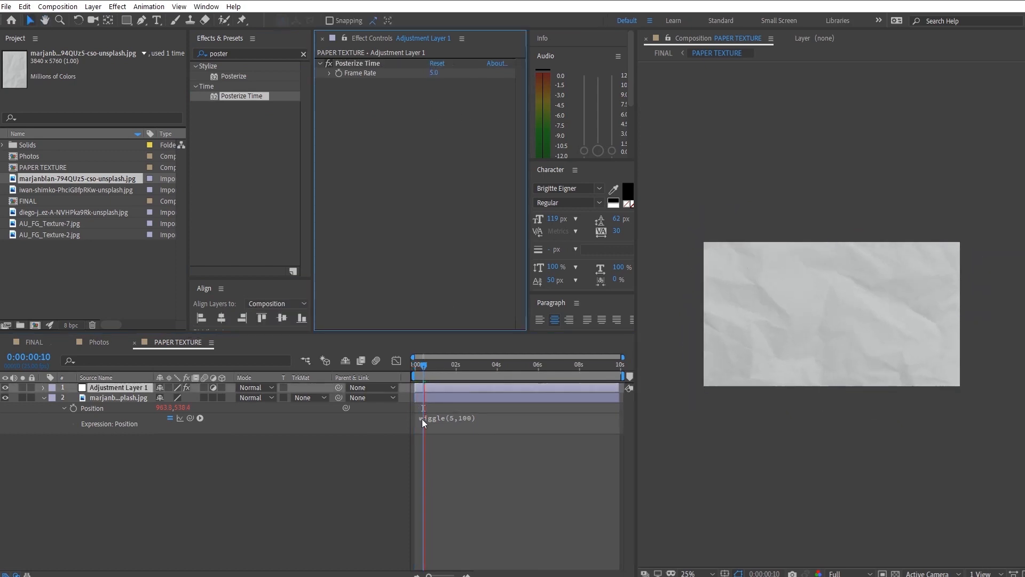
# - Set the adjustment layer's Posterize Time frame rate to 10 and preview the paper motion from the start
pyautogui.press('space')
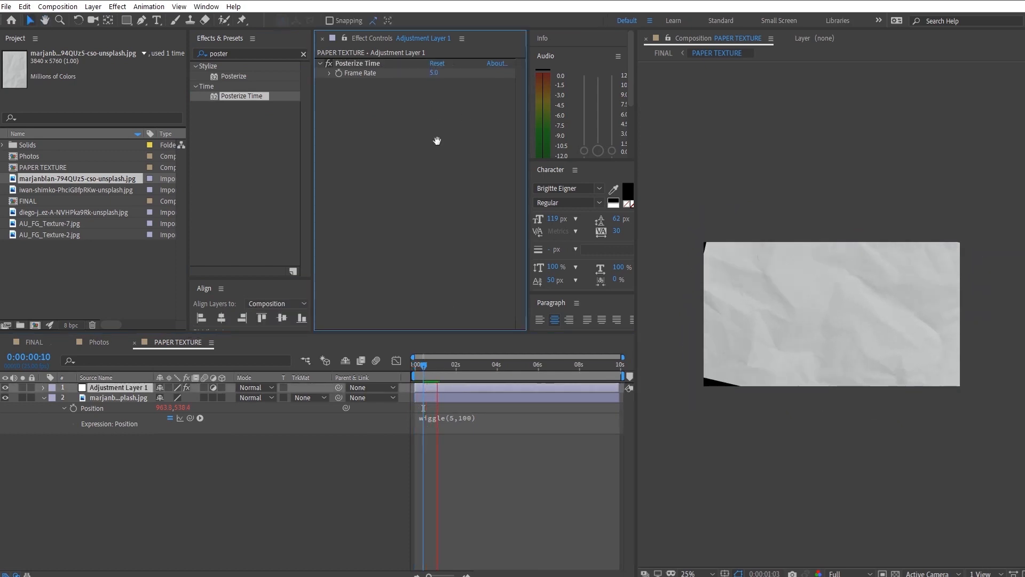
pyautogui.click(436, 72)
pyautogui.write('10')
pyautogui.press('Return')
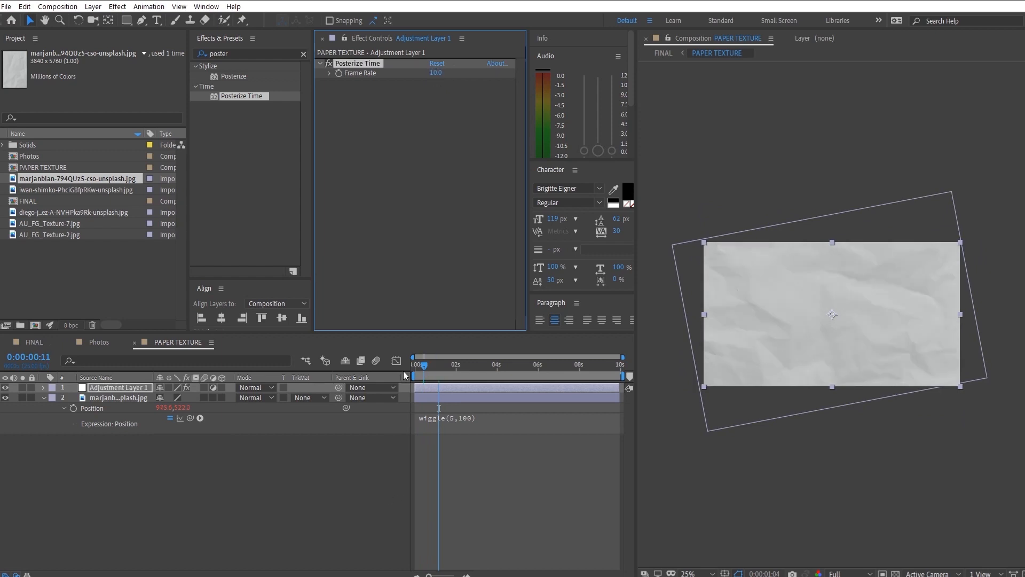
pyautogui.moveTo(404, 372); pyautogui.dragTo(407, 390)
pyautogui.press('space')
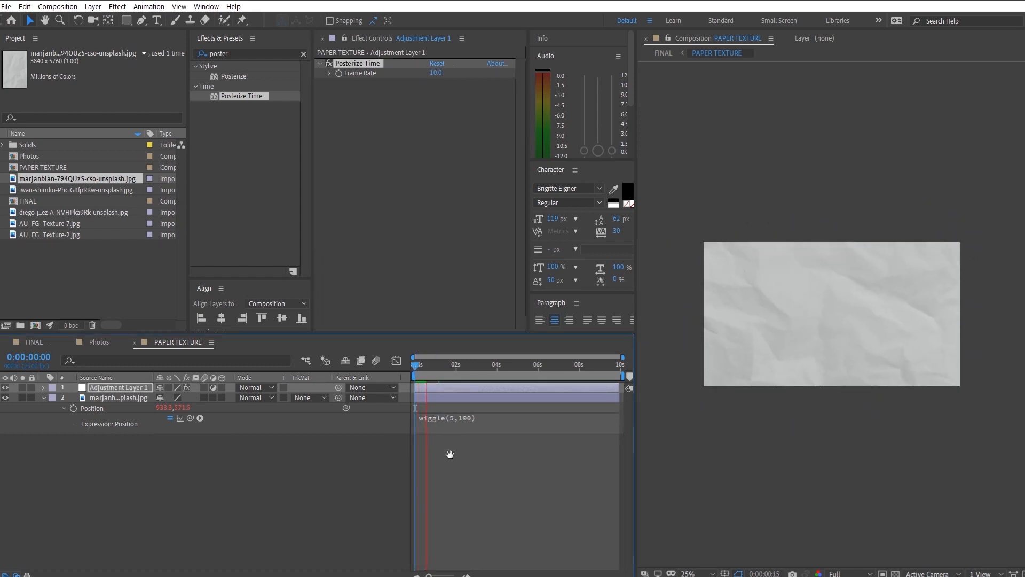
# - Scale the paper image to 47% and preview the motion
pyautogui.click(133, 408)
pyautogui.press('s')
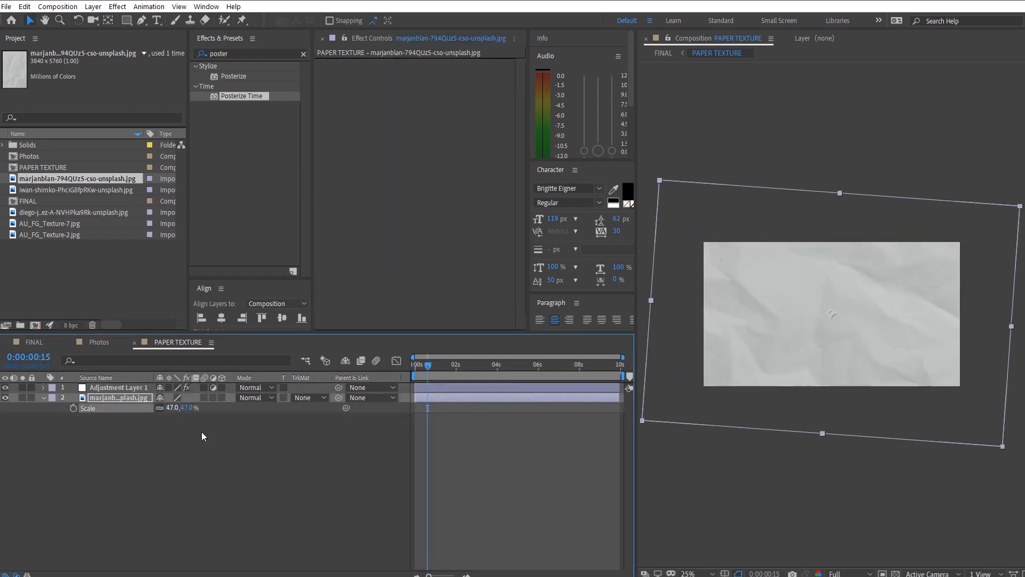
pyautogui.click(424, 376)
pyautogui.press('space')
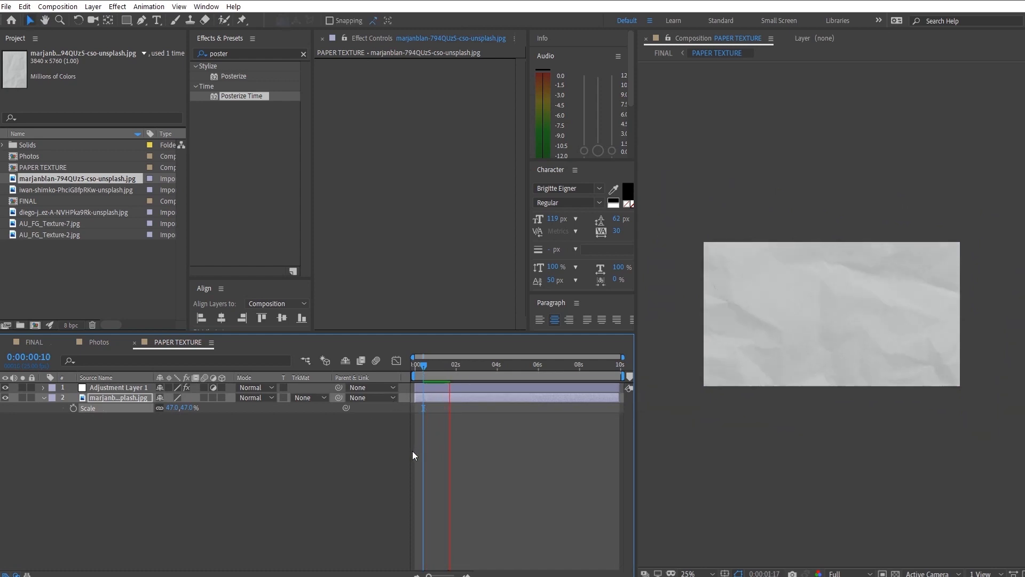
pyautogui.press('space')
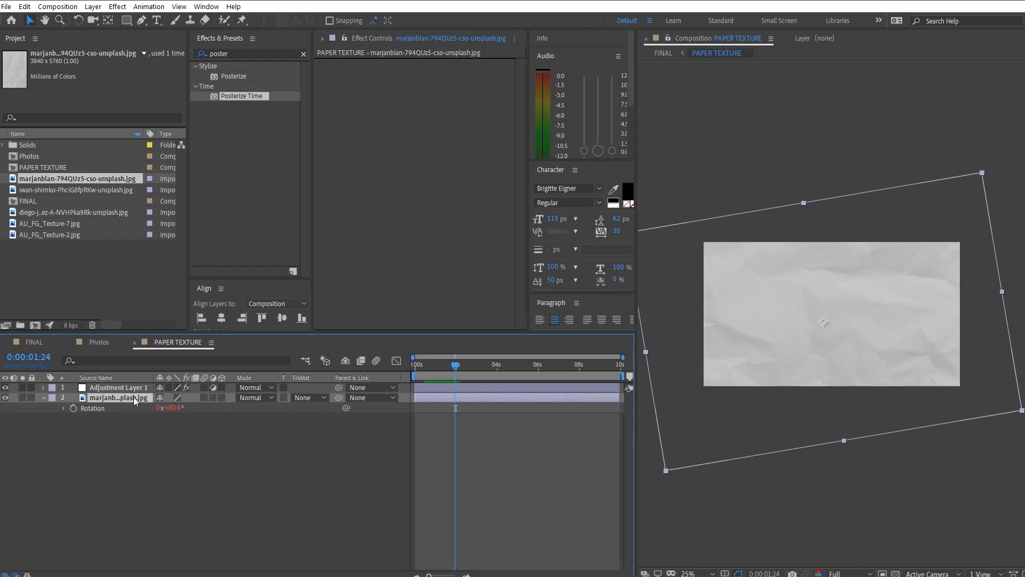
# - Change the paper image's Rotation expression to wiggle(5,90); and preview the motion
pyautogui.press('u')
pyautogui.press('u')
pyautogui.click(439, 430)
pyautogui.click(464, 471)
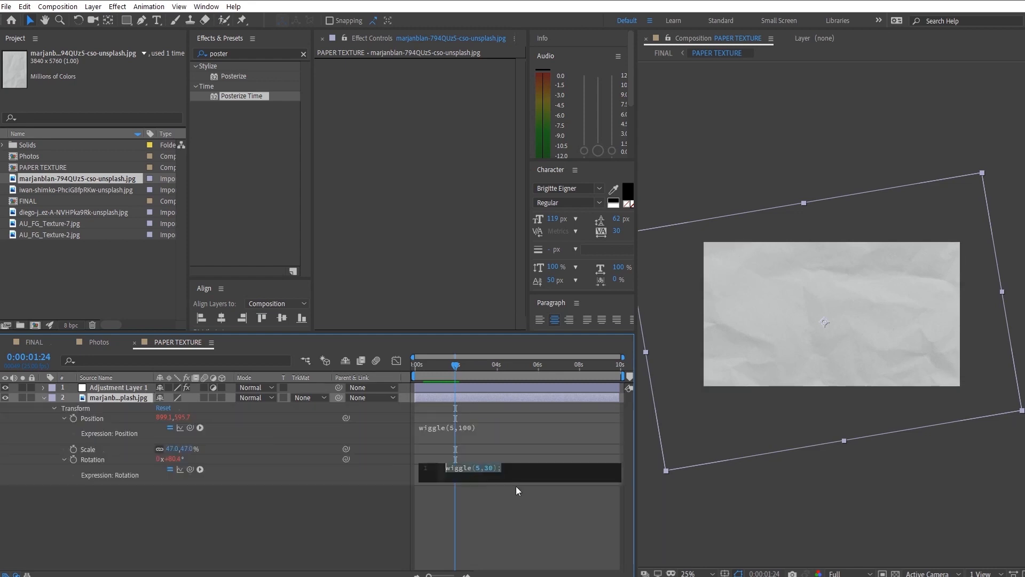
pyautogui.press('Right')
pyautogui.press('Left')
pyautogui.press('Left')
pyautogui.press('BackSpace')
pyautogui.press('BackSpace')
pyautogui.write('90')
pyautogui.click(311, 533)
pyautogui.press('space')
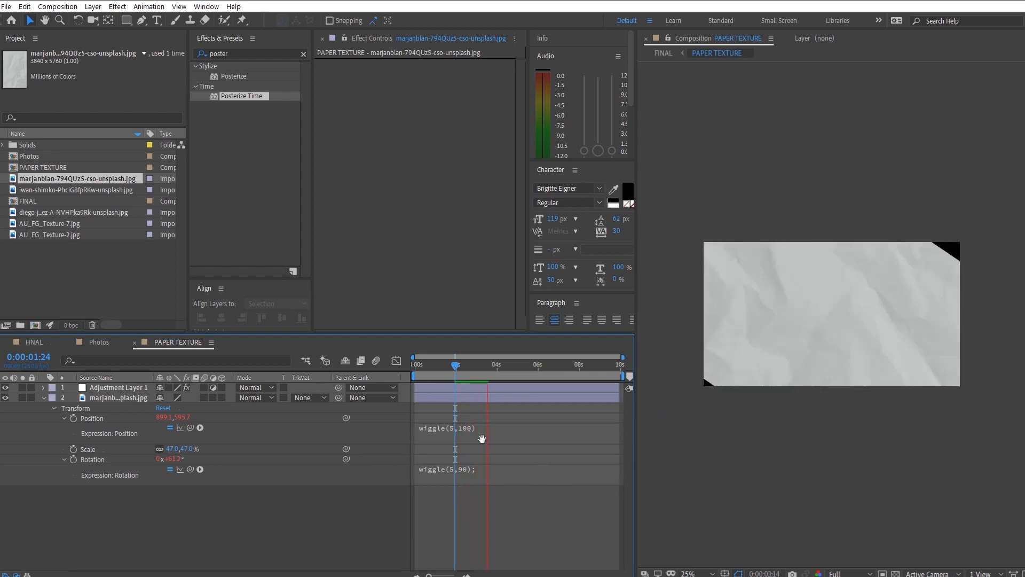
pyautogui.press('space')
# - Scale the paper image up to 56% and preview whether it covers the frame
pyautogui.click(110, 398)
pyautogui.press('s')
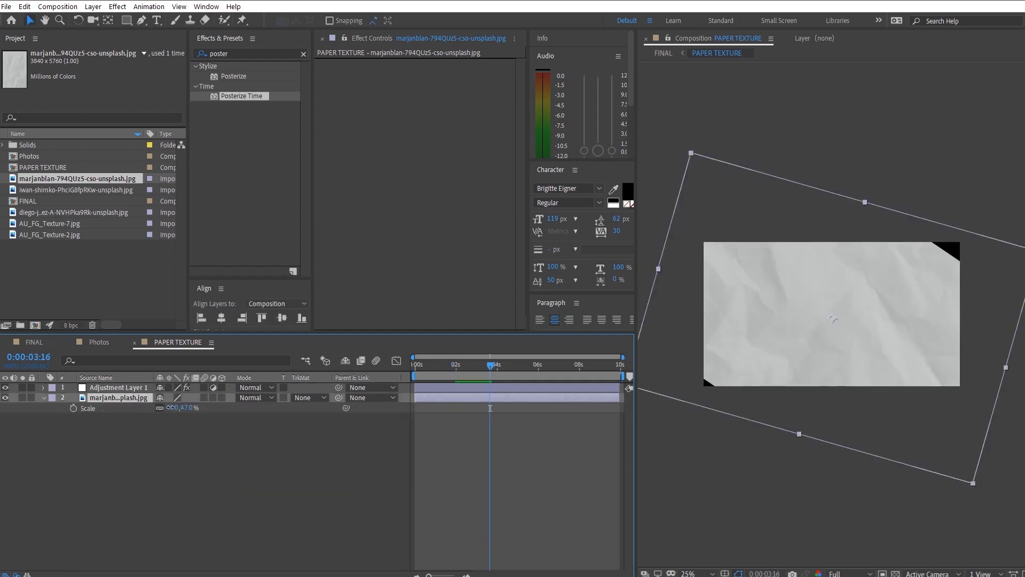
pyautogui.moveTo(169, 408); pyautogui.dragTo(174, 407)
pyautogui.press('space')
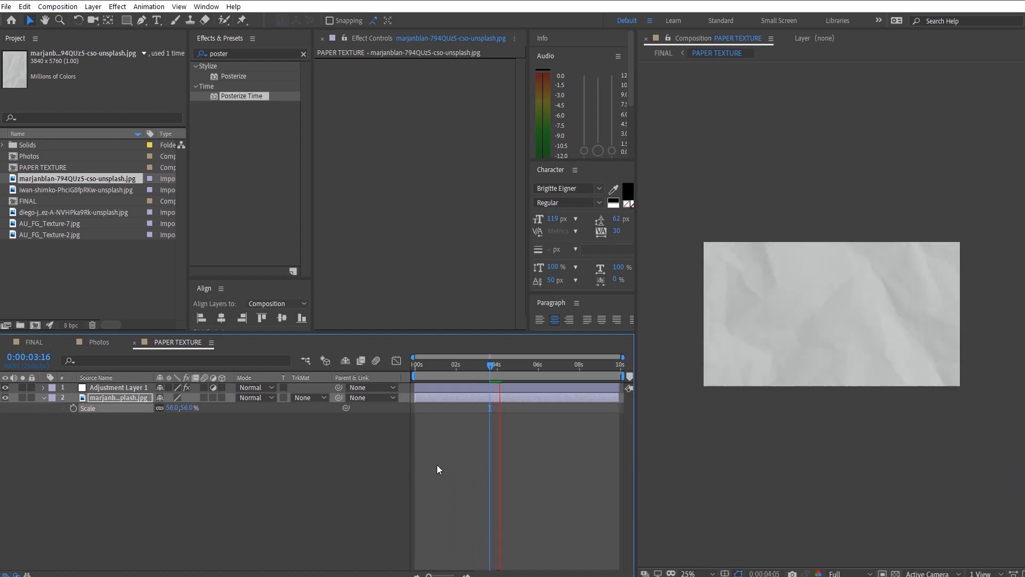
# - Check the paper background in the FINAL composition, reopening PAPER TEXTURE once before returning to FINAL
pyautogui.press('Tab')
pyautogui.click(398, 466)
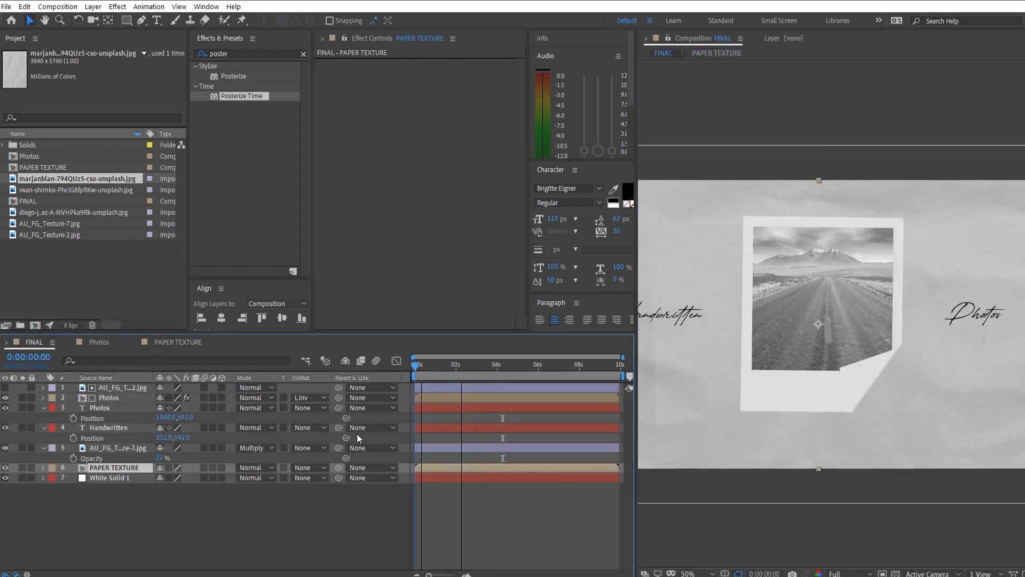
pyautogui.doubleClick(111, 468)
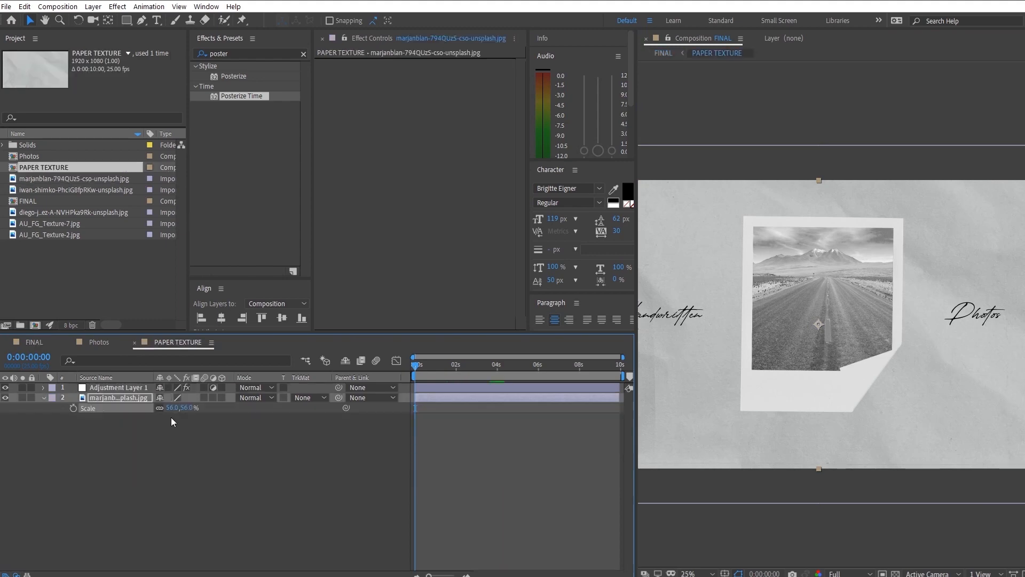
pyautogui.press('Tab')
pyautogui.click(118, 492)
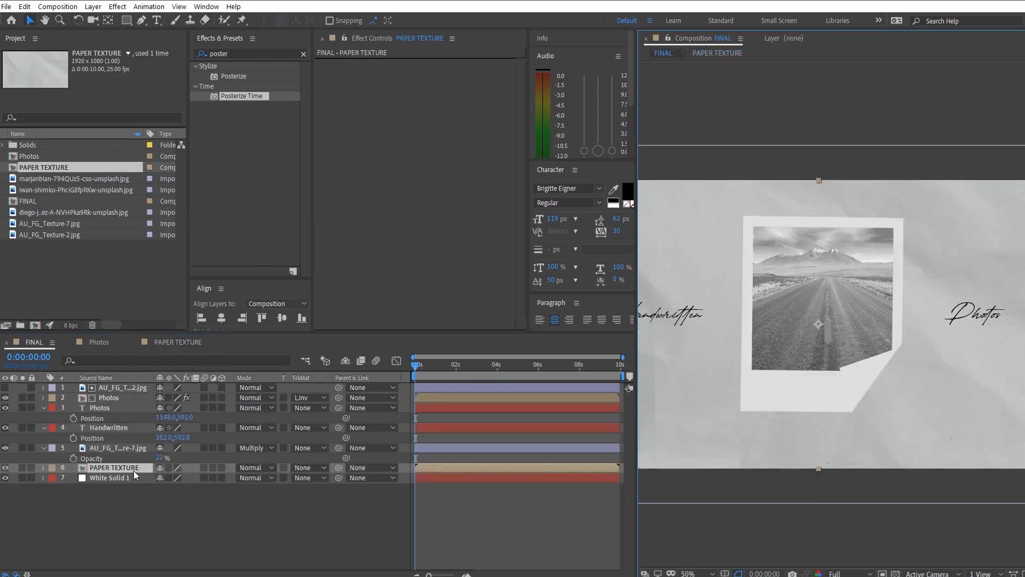
# - Try the Screen blending mode on the PAPER TEXTURE layer
pyautogui.rightClick(134, 472)
pyautogui.moveTo(206, 307)
pyautogui.click(299, 338)
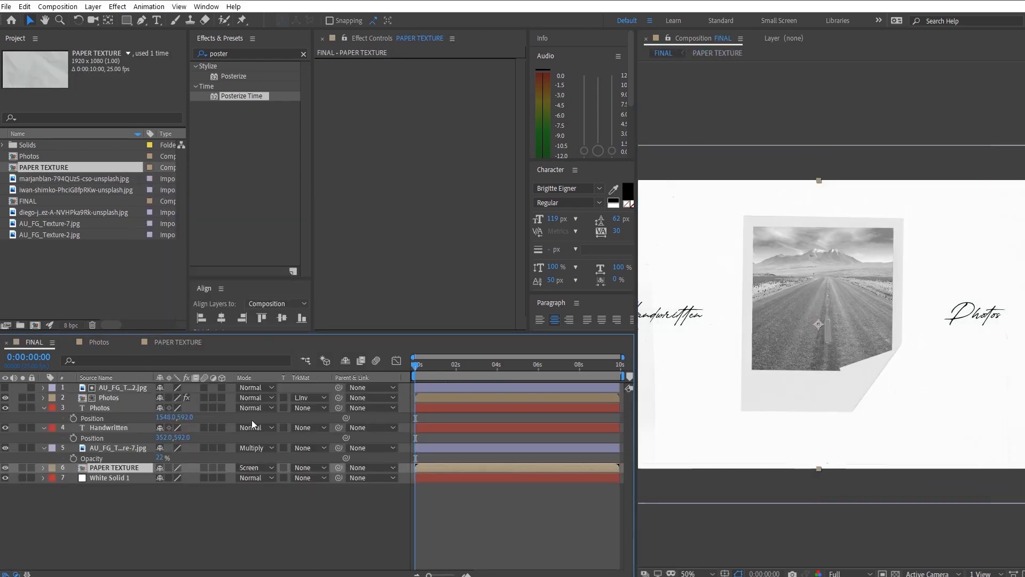
# - Set the PAPER TEXTURE layer to Multiply blending at 20% opacity and preview the composition
pyautogui.rightClick(127, 472)
pyautogui.moveTo(214, 304)
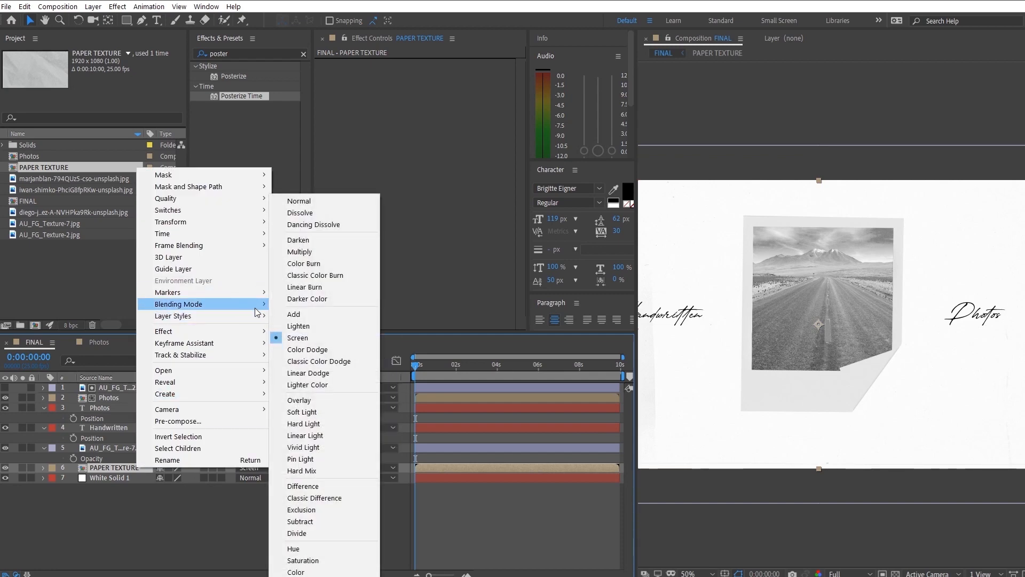
pyautogui.click(307, 251)
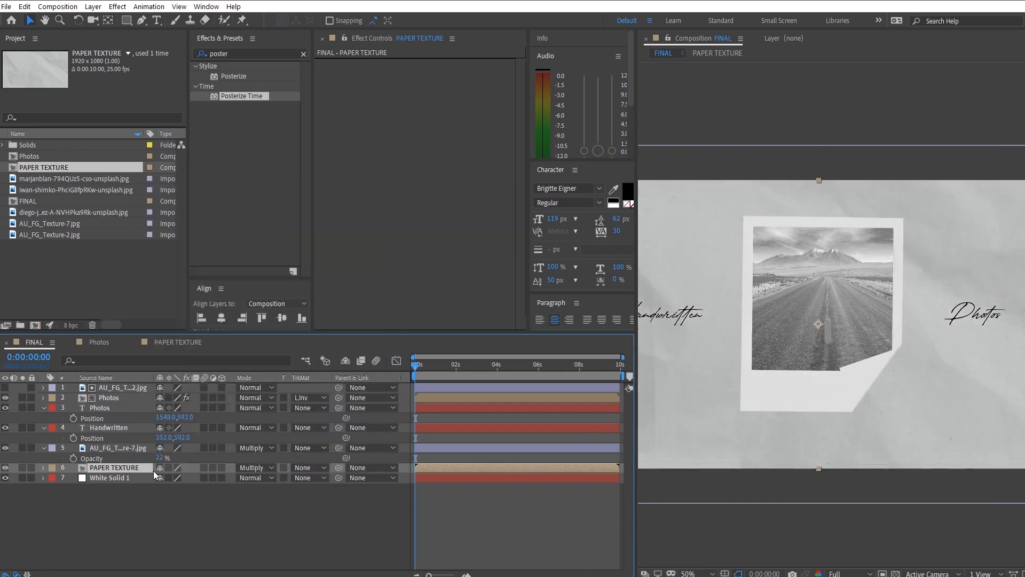
pyautogui.press('t')
pyautogui.moveTo(159, 478); pyautogui.dragTo(118, 482)
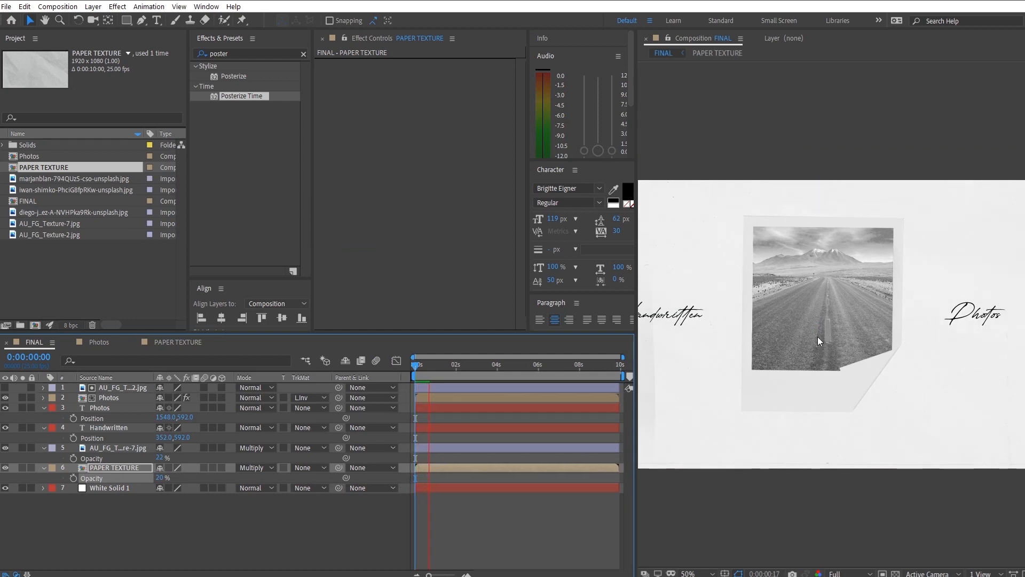
pyautogui.press('space')
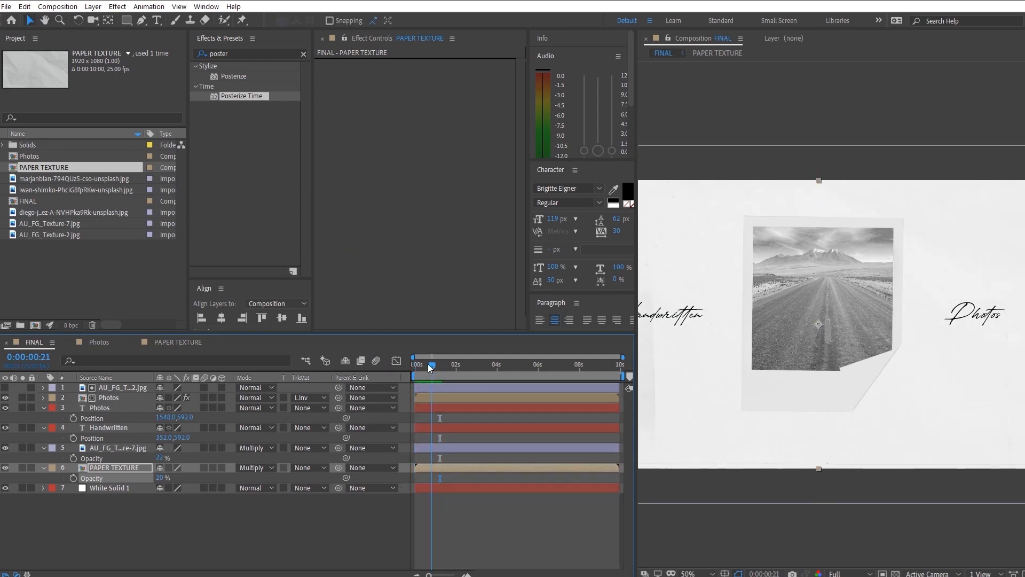
# - Start a Pen tool mask path on the Handwritten text layer, tracing the H and the letters that follow it
pyautogui.moveTo(712, 337); pyautogui.dragTo(812, 371)
pyautogui.scroll(2, 899, 342)
pyautogui.scroll(-1, 832, 367)
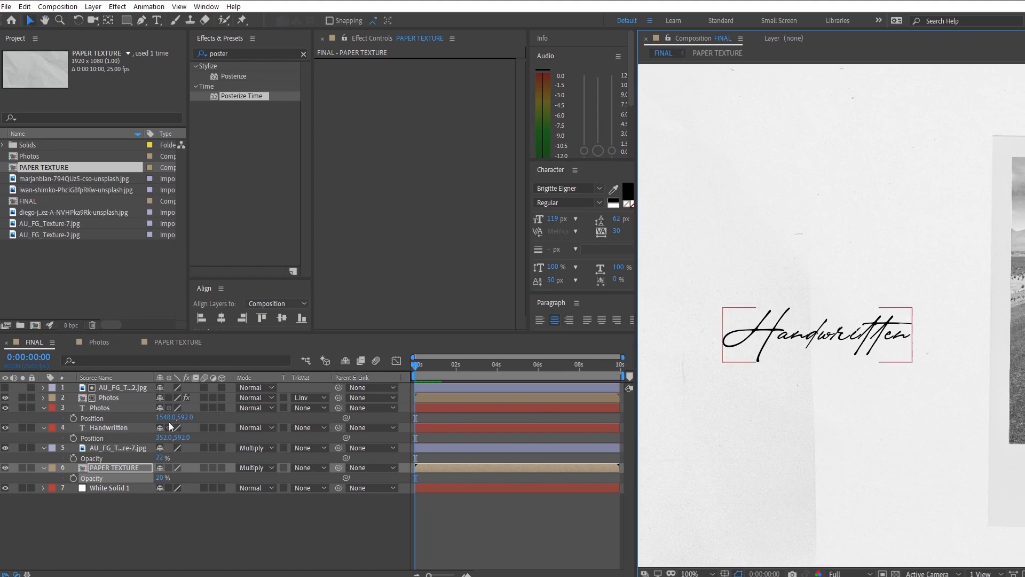
pyautogui.click(110, 430)
pyautogui.hotkey('ctrl', '5')
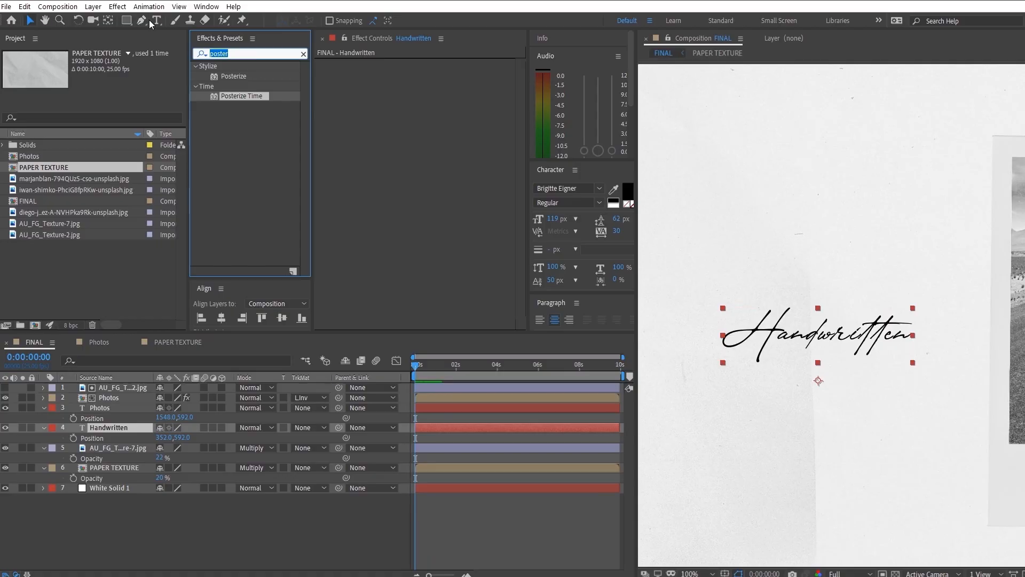
pyautogui.press('g')
pyautogui.scroll(2, 908, 299)
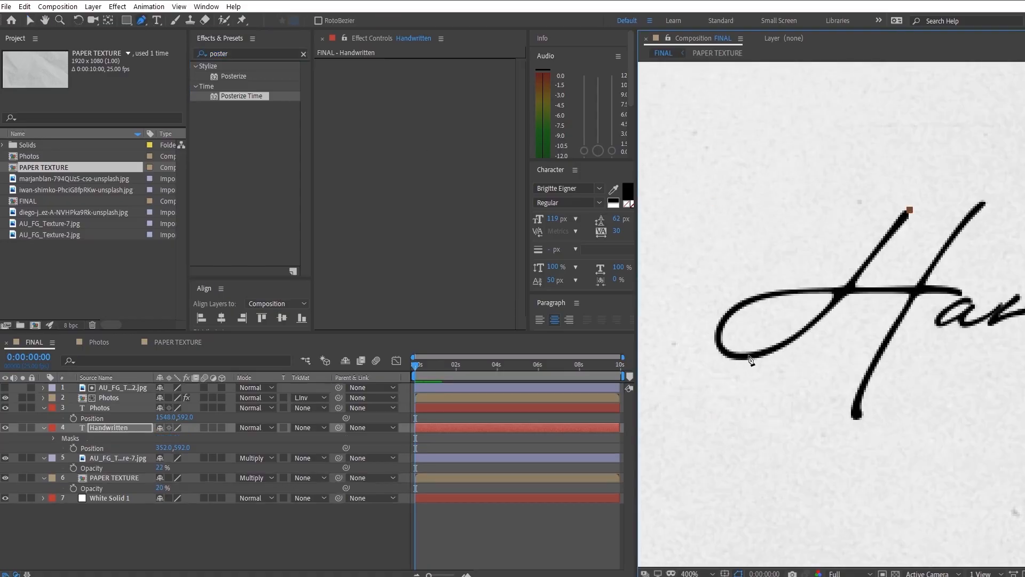
pyautogui.click(967, 293)
pyautogui.moveTo(882, 472); pyautogui.dragTo(845, 425)
pyautogui.moveTo(858, 397); pyautogui.dragTo(867, 377)
pyautogui.moveTo(993, 192); pyautogui.dragTo(1024, 165)
pyautogui.moveTo(1009, 213); pyautogui.dragTo(802, 242)
pyautogui.moveTo(795, 270); pyautogui.dragTo(732, 337)
pyautogui.moveTo(741, 351); pyautogui.dragTo(806, 316)
pyautogui.moveTo(860, 267); pyautogui.dragTo(814, 279)
pyautogui.moveTo(826, 314); pyautogui.dragTo(807, 330)
pyautogui.moveTo(795, 348); pyautogui.dragTo(827, 354)
# - Continue the Handwritten mask path along the strokes of the "d" and "w" and into the "r"
pyautogui.scroll(1, 854, 339)
pyautogui.moveTo(770, 326); pyautogui.dragTo(799, 316)
pyautogui.moveTo(752, 348); pyautogui.dragTo(737, 361)
pyautogui.moveTo(830, 313); pyautogui.dragTo(828, 399)
pyautogui.moveTo(758, 476); pyautogui.dragTo(754, 420)
pyautogui.moveTo(927, 195); pyautogui.dragTo(967, 183)
pyautogui.moveTo(846, 360); pyautogui.dragTo(861, 359)
pyautogui.moveTo(902, 358); pyautogui.dragTo(915, 299)
pyautogui.moveTo(1003, 294); pyautogui.dragTo(871, 316)
pyautogui.moveTo(931, 267); pyautogui.dragTo(909, 258)
pyautogui.moveTo(832, 447); pyautogui.dragTo(849, 439)
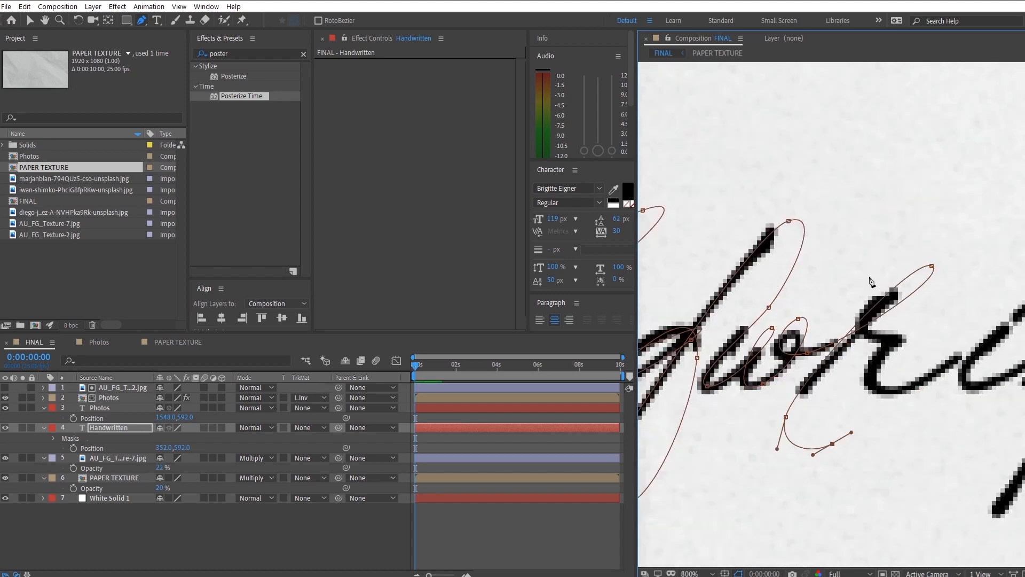
# - Extend the Handwritten mask path through the rest of the "r" and along the "i"
pyautogui.moveTo(861, 256); pyautogui.dragTo(916, 321)
pyautogui.moveTo(896, 344); pyautogui.dragTo(933, 340)
pyautogui.moveTo(879, 392); pyautogui.dragTo(907, 393)
pyautogui.moveTo(1020, 249); pyautogui.dragTo(807, 252)
pyautogui.moveTo(854, 282); pyautogui.dragTo(849, 278)
pyautogui.moveTo(754, 387); pyautogui.dragTo(778, 409)
pyautogui.moveTo(833, 342); pyautogui.dragTo(765, 358)
pyautogui.moveTo(762, 368)
pyautogui.mouseDown()
pyautogui.moveTo(748, 296)
pyautogui.moveTo(801, 295)
pyautogui.mouseUp()
pyautogui.scroll(-1, 774, 315)
# - Trace the crossbar and both stems of the "tt" with the Handwritten mask path
pyautogui.moveTo(985, 303); pyautogui.dragTo(1007, 314)
pyautogui.moveTo(895, 211); pyautogui.dragTo(883, 218)
pyautogui.moveTo(689, 449); pyautogui.dragTo(712, 445)
pyautogui.moveTo(750, 415); pyautogui.dragTo(757, 403)
pyautogui.moveTo(867, 265)
pyautogui.mouseDown()
pyautogui.moveTo(890, 255)
pyautogui.moveTo(890, 275)
pyautogui.mouseUp()
pyautogui.moveTo(799, 362); pyautogui.dragTo(789, 368)
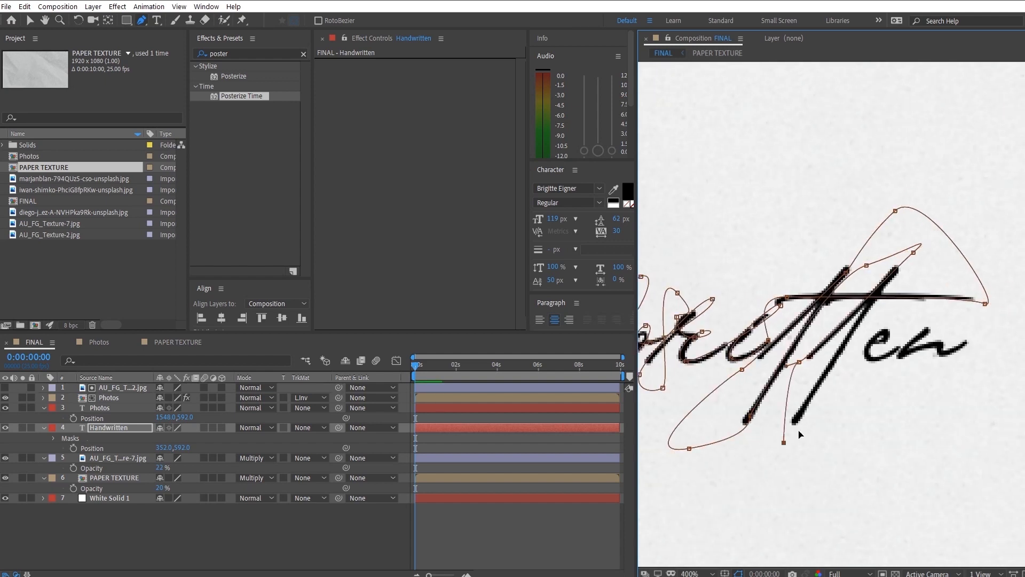
pyautogui.moveTo(772, 438); pyautogui.dragTo(784, 437)
pyautogui.moveTo(793, 425); pyautogui.dragTo(801, 413)
pyautogui.moveTo(916, 231); pyautogui.dragTo(917, 230)
# - Finish the Handwritten mask path by tracing the closing letters "en"
pyautogui.scroll(2, 895, 333)
pyautogui.moveTo(745, 211); pyautogui.dragTo(721, 210)
pyautogui.moveTo(679, 178); pyautogui.dragTo(688, 164)
pyautogui.moveTo(809, 124); pyautogui.dragTo(800, 141)
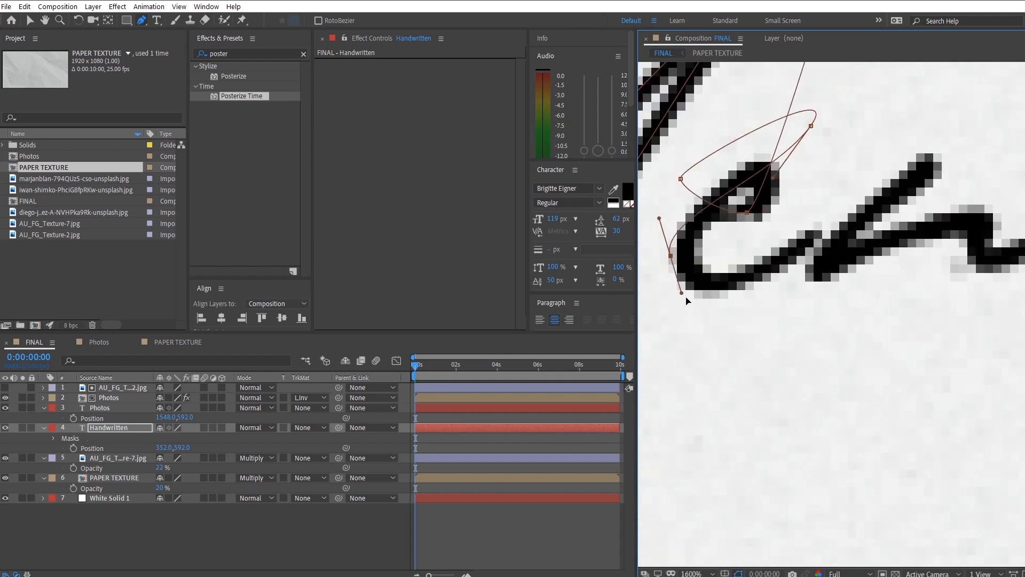
pyautogui.moveTo(713, 278); pyautogui.dragTo(822, 276)
pyautogui.moveTo(825, 205); pyautogui.dragTo(826, 192)
pyautogui.moveTo(844, 199); pyautogui.dragTo(741, 313)
pyautogui.scroll(-1, 854, 272)
pyautogui.moveTo(847, 270); pyautogui.dragTo(836, 290)
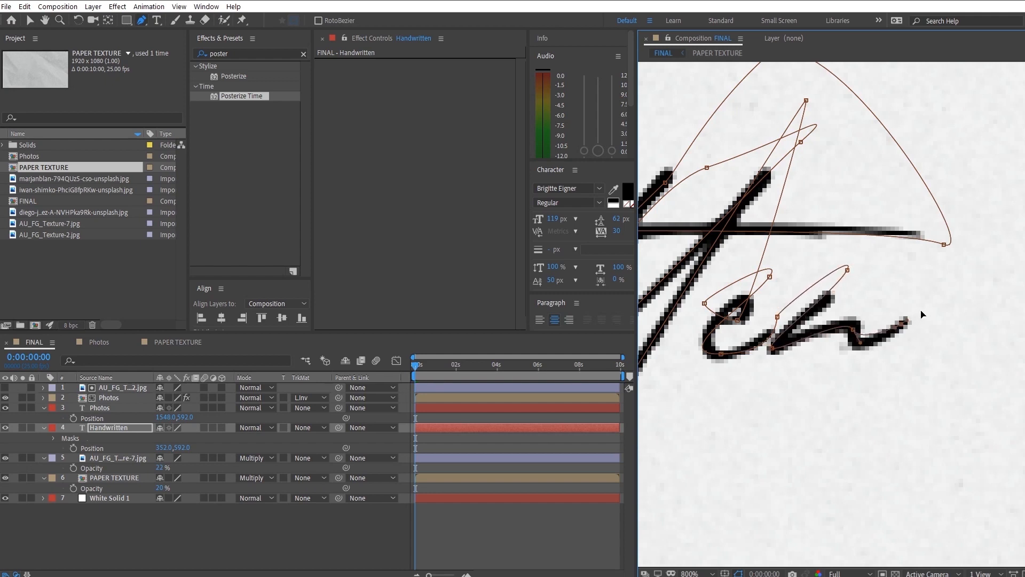
pyautogui.scroll(-3, 936, 278)
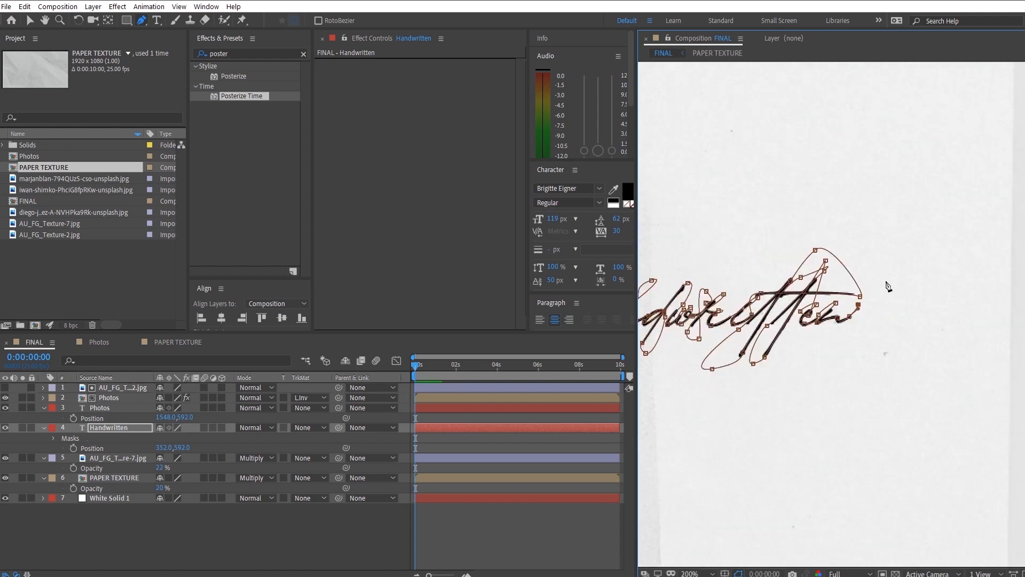
# - Apply the Stroke effect to the Handwritten layer with Paint Style Reveal Original Image, Brush Size 5.1 and End 0%
pyautogui.doubleClick(268, 51)
pyautogui.write('strok')
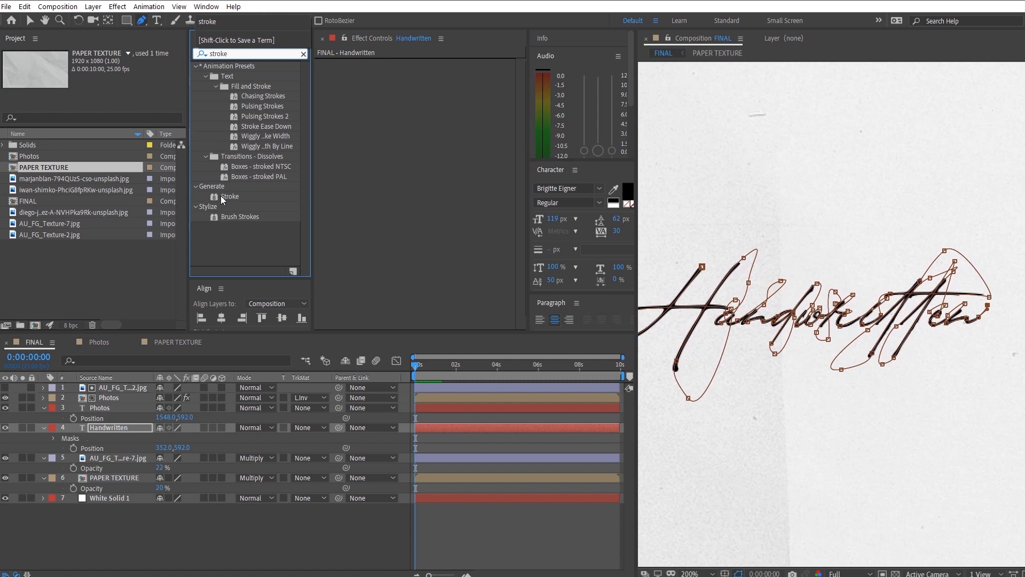
pyautogui.doubleClick(229, 196)
pyautogui.click(472, 174)
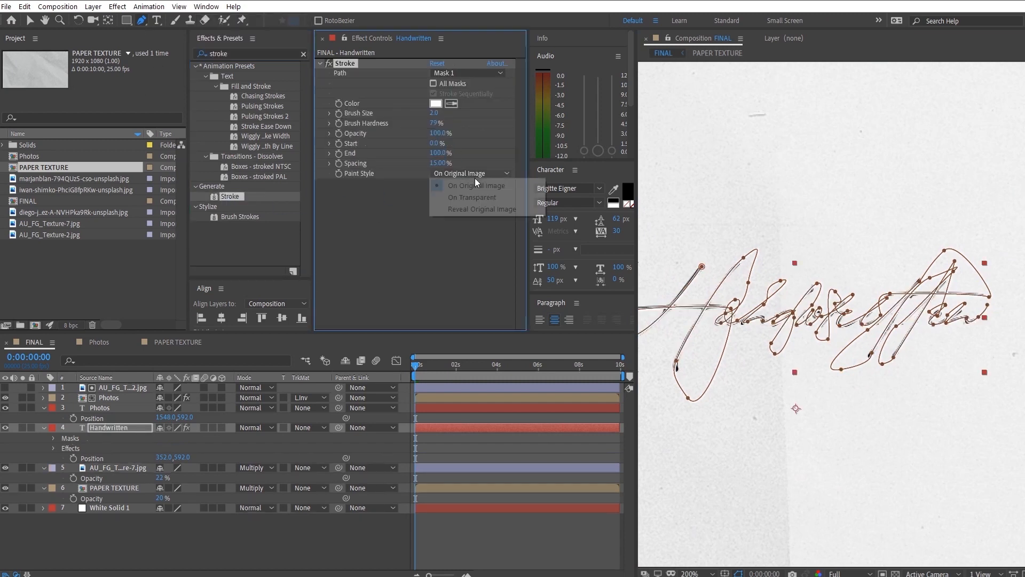
pyautogui.click(480, 209)
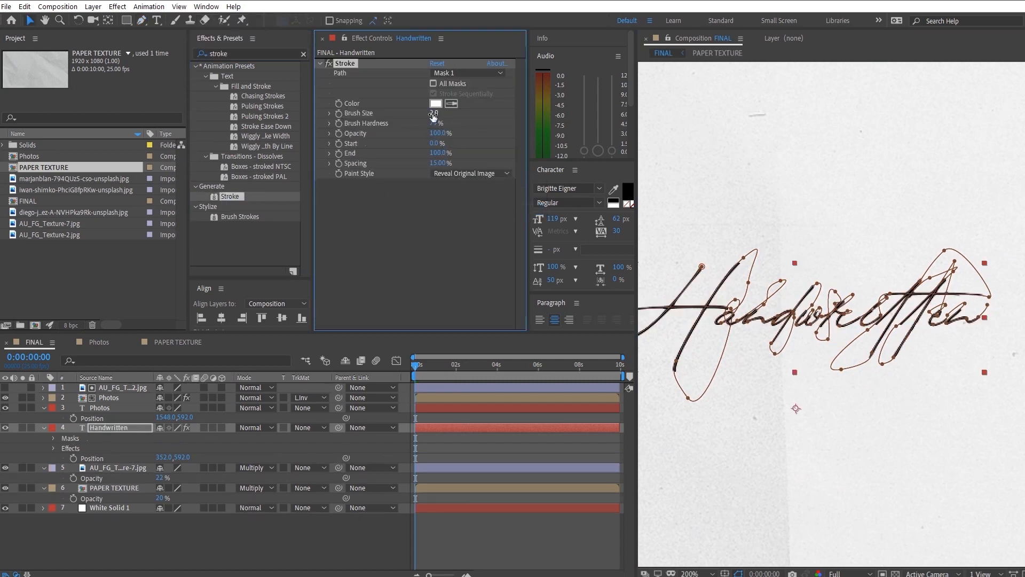
pyautogui.moveTo(448, 120)
pyautogui.mouseDown()
pyautogui.moveTo(459, 120)
pyautogui.moveTo(424, 153)
pyautogui.moveTo(373, 163)
pyautogui.mouseUp()
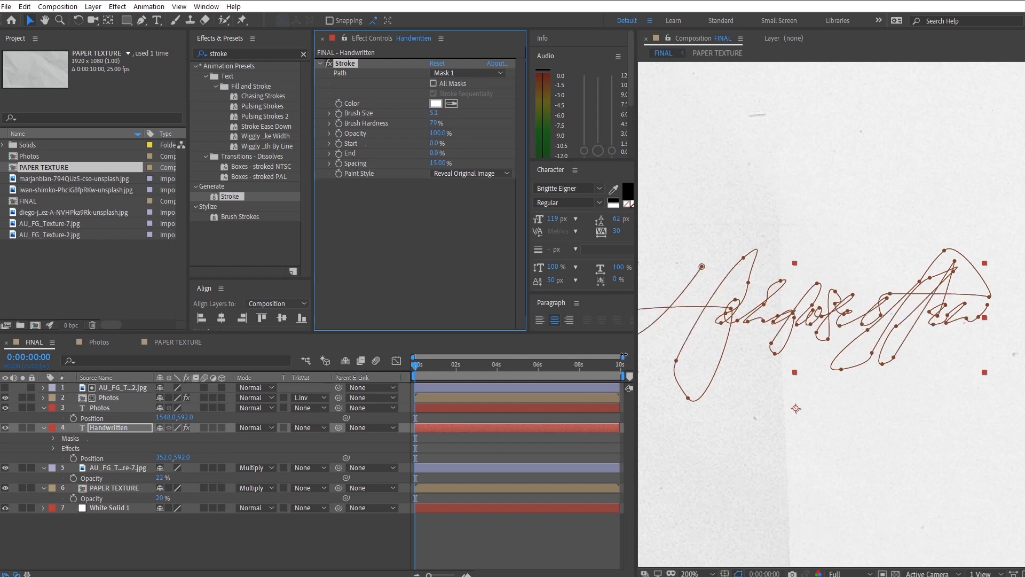
# - Keyframe the Stroke's End from 0% at the start to 100% at 1 second, set Brush Hardness to 100%, and preview the write-on
pyautogui.moveTo(624, 355); pyautogui.dragTo(518, 357)
pyautogui.moveTo(455, 367); pyautogui.dragTo(457, 374)
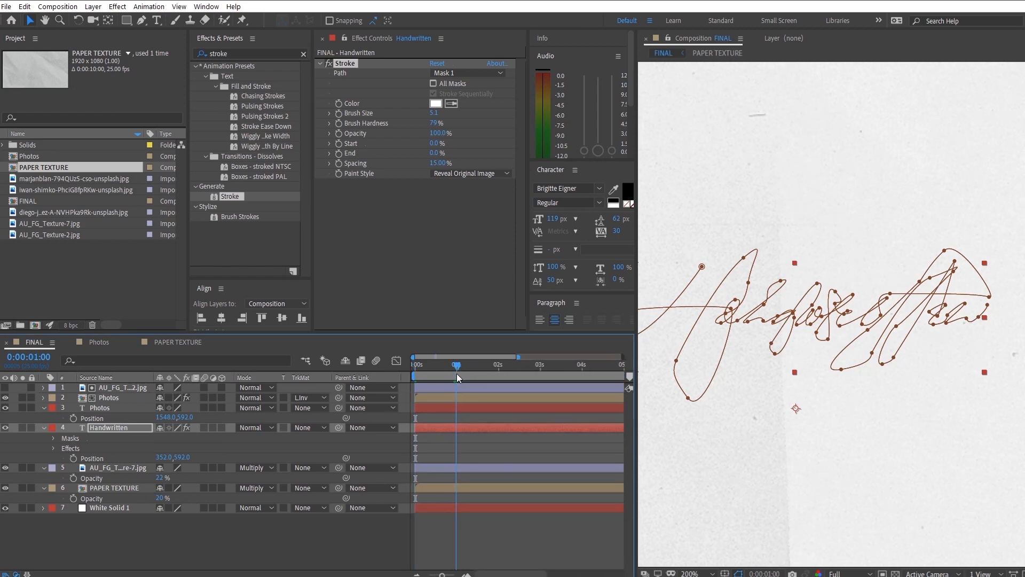
pyautogui.moveTo(430, 152); pyautogui.dragTo(532, 151)
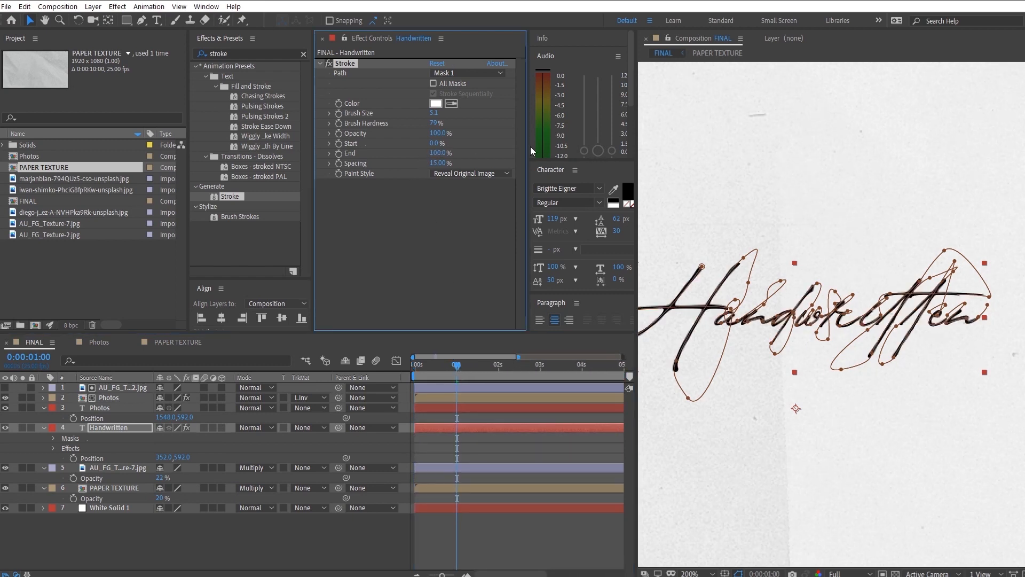
pyautogui.moveTo(425, 369); pyautogui.dragTo(358, 358)
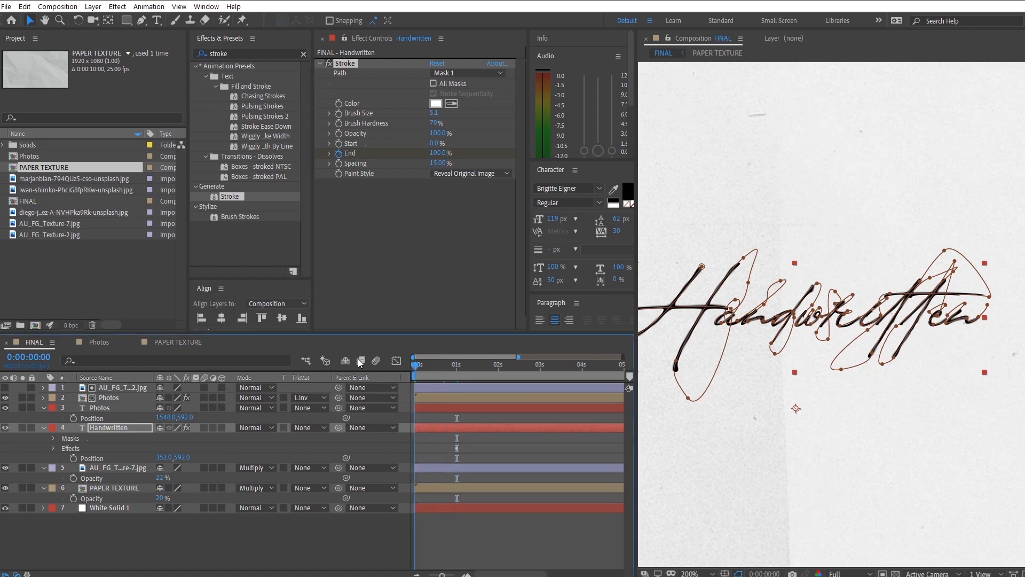
pyautogui.moveTo(434, 153); pyautogui.dragTo(173, 190)
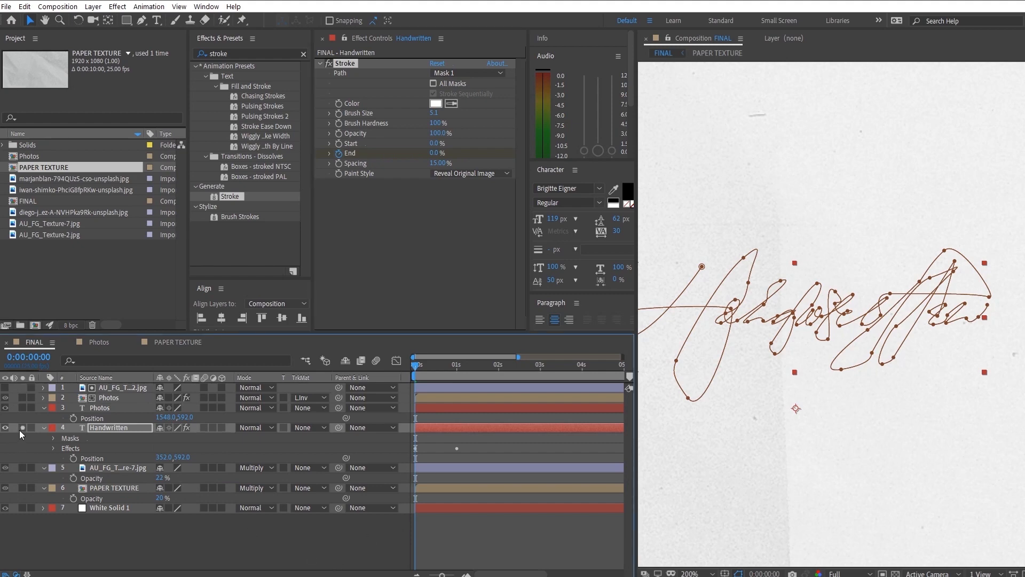
pyautogui.press('space')
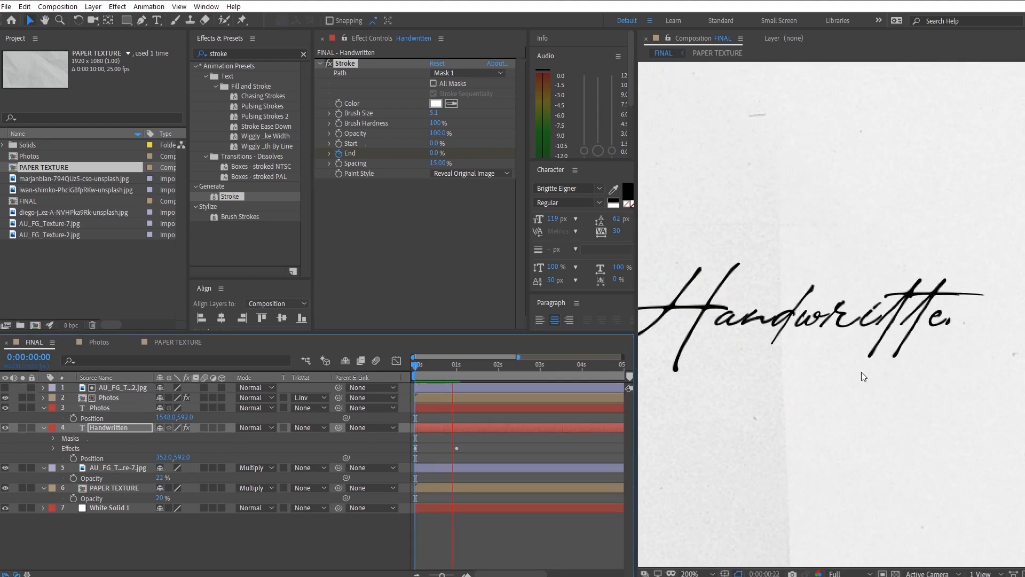
# - Move the Handwritten stroke's 100% End keyframe out to 0:00:01:21 and preview the slower write-on
pyautogui.press('space')
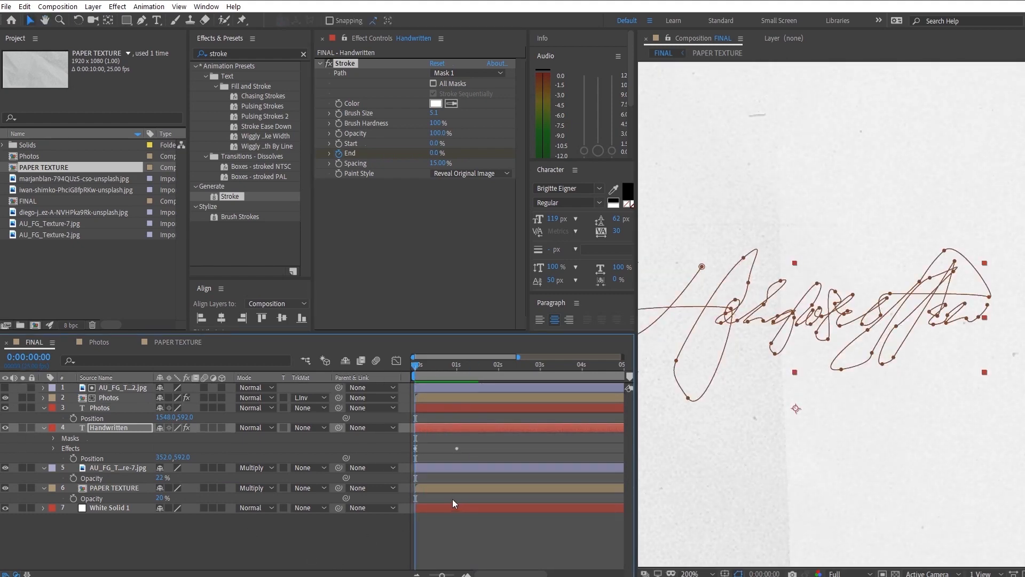
pyautogui.press('u')
pyautogui.scroll(-4, 777, 318)
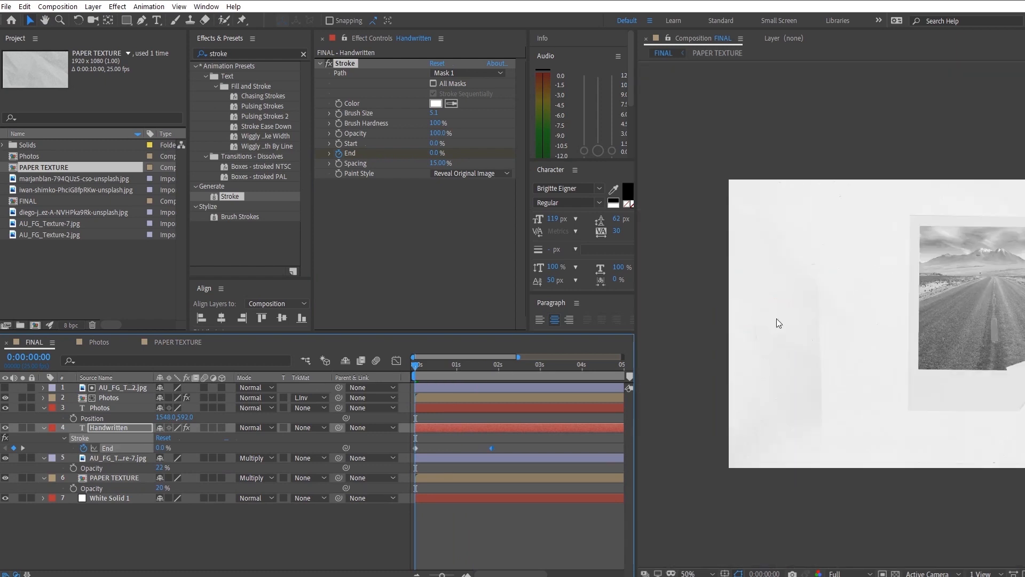
pyautogui.press('space')
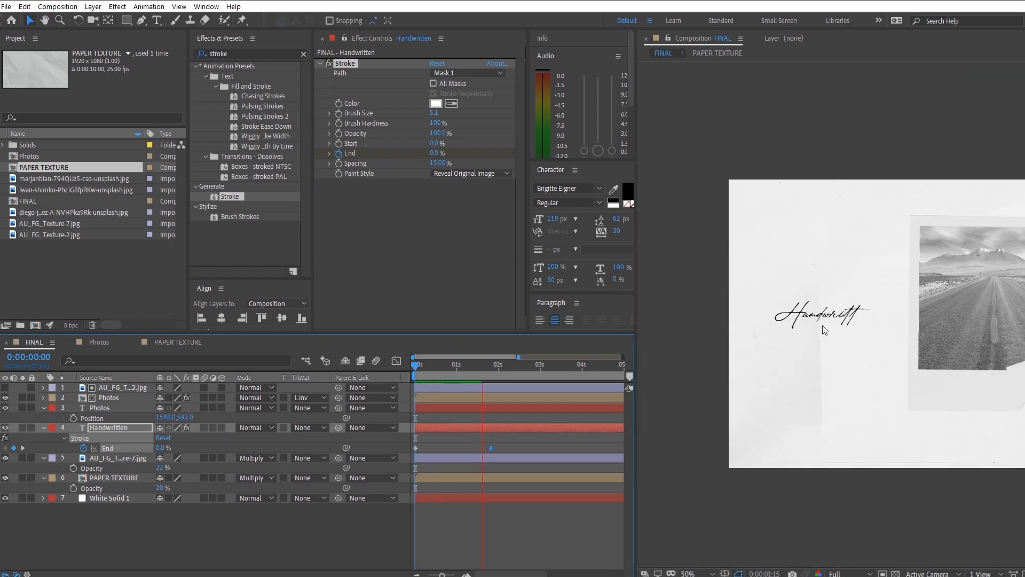
pyautogui.press('space')
pyautogui.scroll(-2, 782, 371)
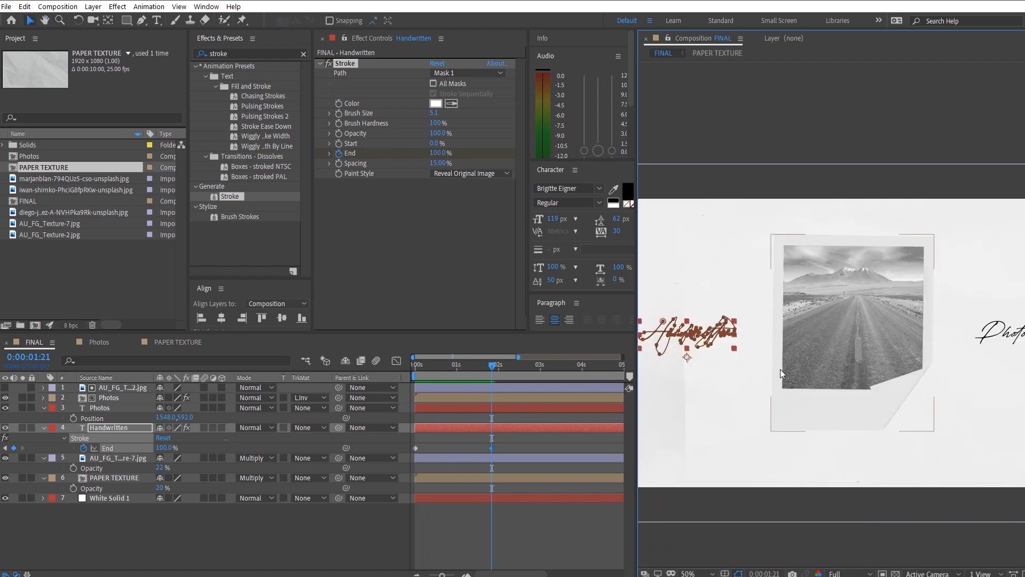
pyautogui.moveTo(446, 377); pyautogui.dragTo(403, 384)
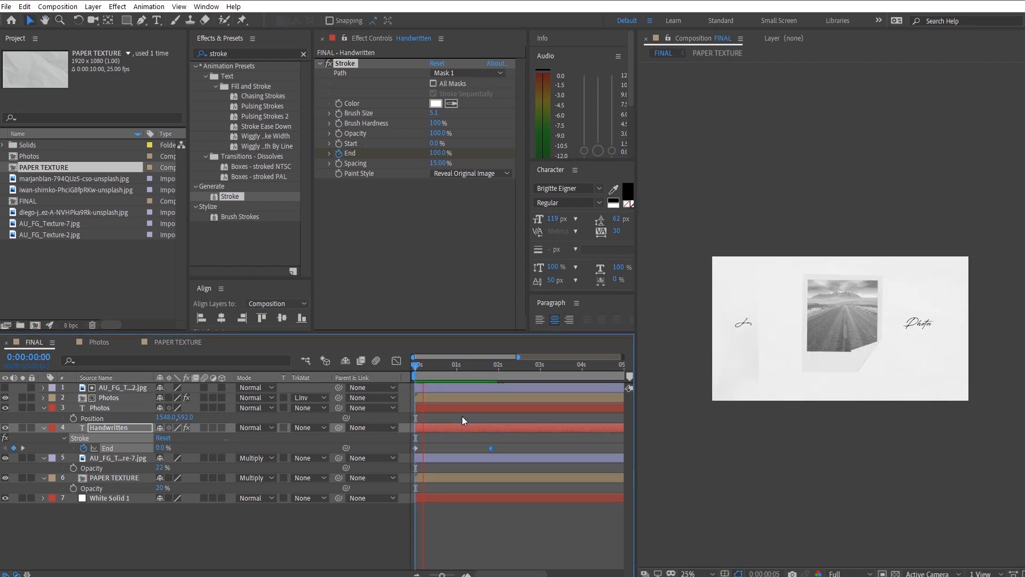
pyautogui.press('space')
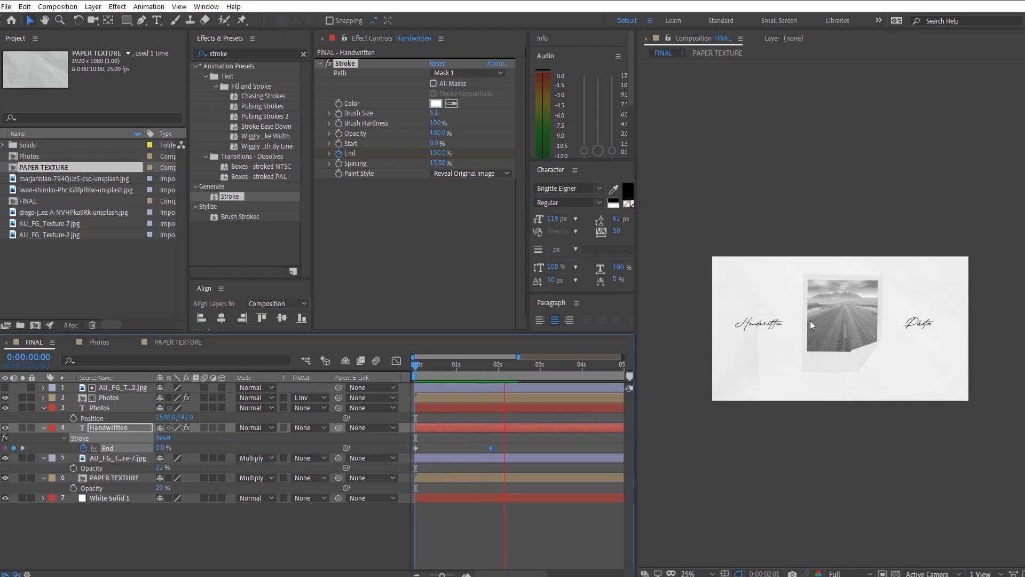
pyautogui.press('space')
# - Start a mask path on the Photos text layer and trace the stem, bowl and lower stroke of the "P"
pyautogui.scroll(7, 982, 359)
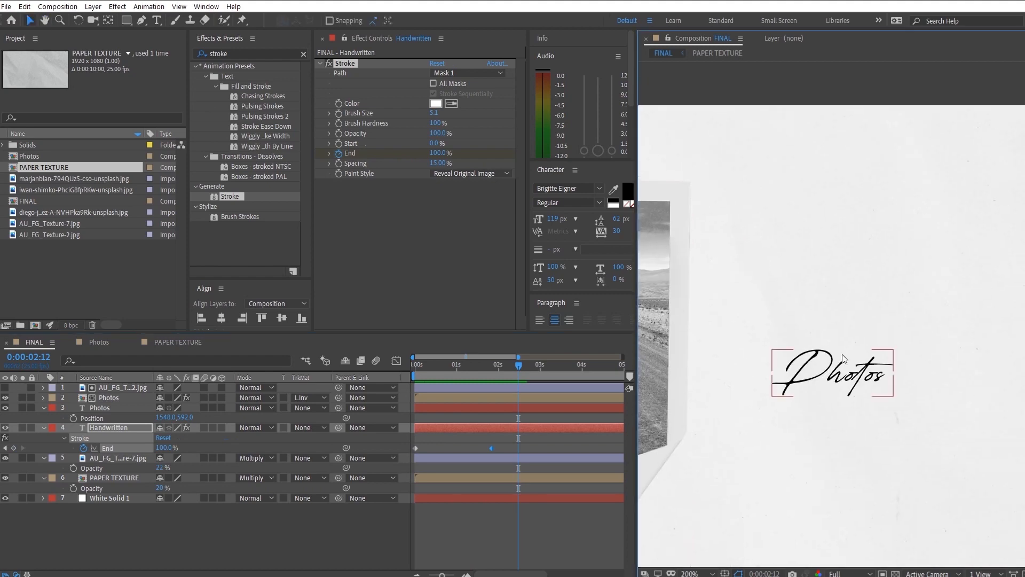
pyautogui.click(822, 437)
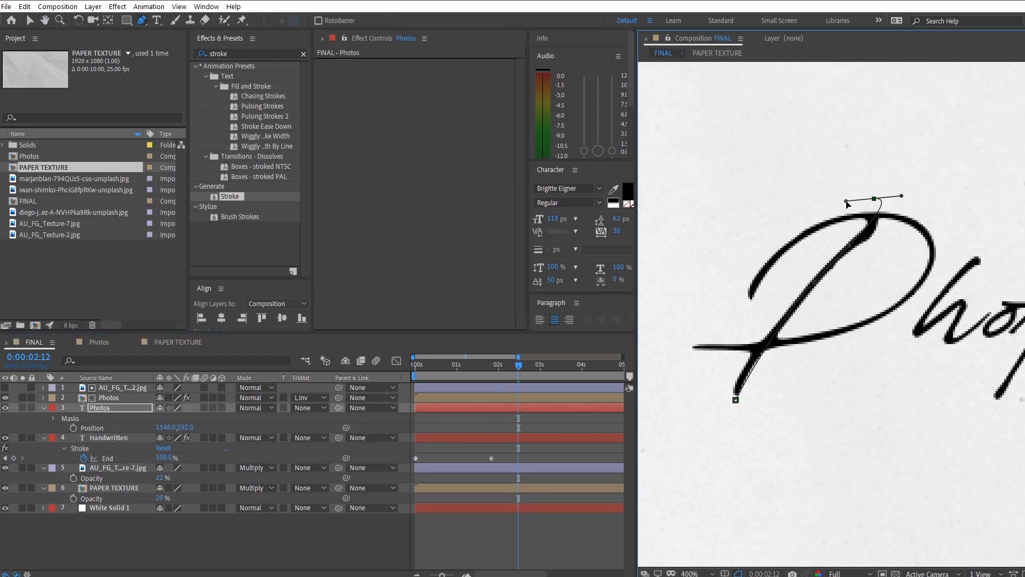
pyautogui.moveTo(874, 198); pyautogui.dragTo(779, 262)
pyautogui.moveTo(824, 224); pyautogui.dragTo(864, 214)
pyautogui.moveTo(908, 222); pyautogui.dragTo(931, 294)
pyautogui.moveTo(694, 347); pyautogui.dragTo(675, 345)
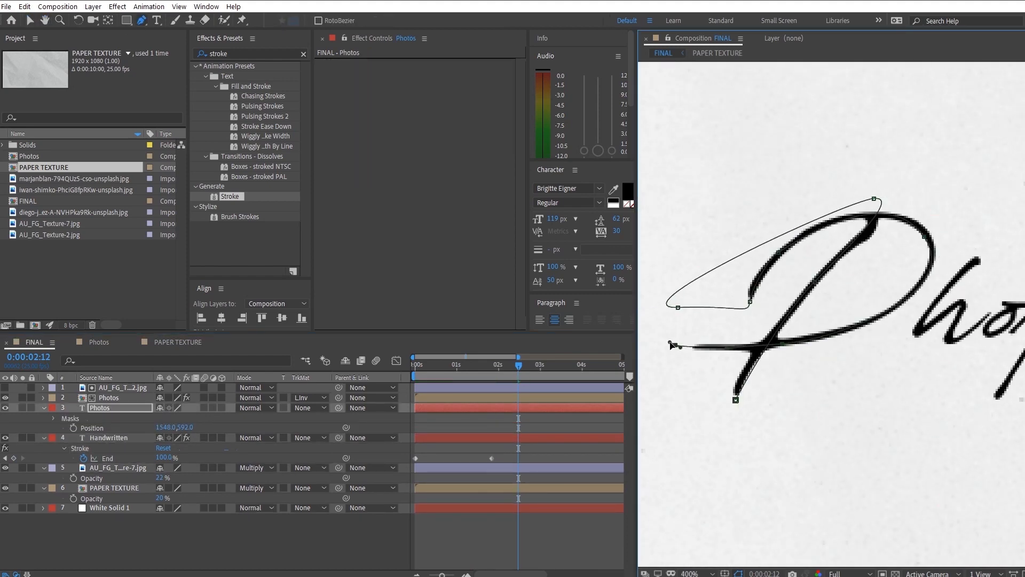
# - Continue the Photos mask path along the letters "h" and "o"
pyautogui.moveTo(995, 221); pyautogui.dragTo(990, 243)
pyautogui.moveTo(971, 265); pyautogui.dragTo(968, 269)
pyautogui.scroll(1, 967, 272)
pyautogui.moveTo(956, 288); pyautogui.dragTo(793, 338)
pyautogui.moveTo(793, 373); pyautogui.dragTo(879, 401)
pyautogui.click(876, 321)
pyautogui.moveTo(934, 336); pyautogui.dragTo(939, 330)
pyautogui.moveTo(939, 332); pyautogui.dragTo(866, 351)
pyautogui.moveTo(817, 377); pyautogui.dragTo(810, 377)
# - Trace the crossbar and stem of the "t" with the Photos mask path
pyautogui.moveTo(880, 318); pyautogui.dragTo(926, 314)
pyautogui.scroll(-1, 926, 311)
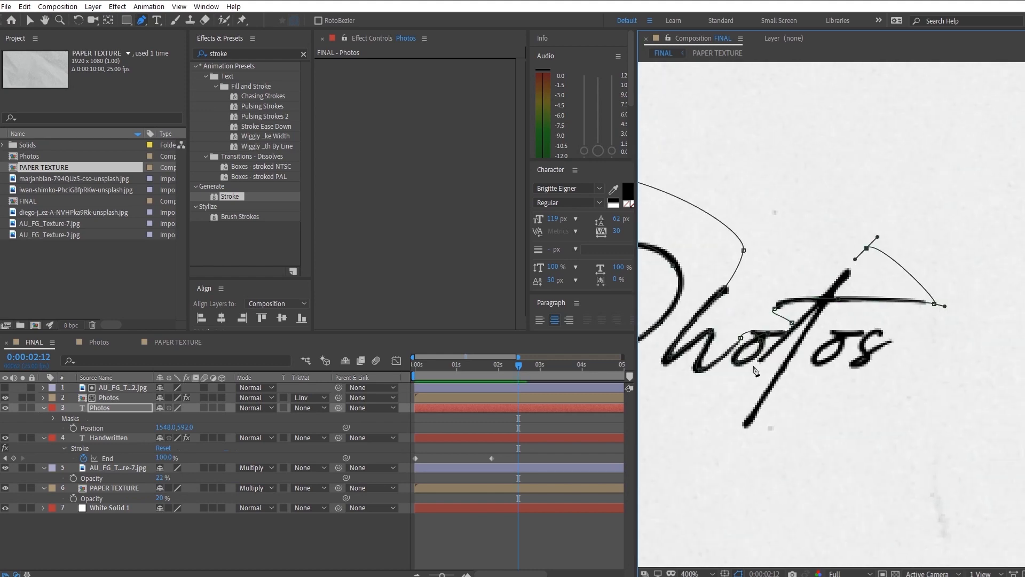
pyautogui.moveTo(734, 434); pyautogui.dragTo(742, 453)
pyautogui.moveTo(887, 231); pyautogui.dragTo(909, 218)
# - Finish the Photos mask path by tracing the closing letters "os"
pyautogui.scroll(2, 881, 367)
pyautogui.moveTo(671, 197); pyautogui.dragTo(650, 219)
pyautogui.moveTo(865, 267); pyautogui.dragTo(865, 294)
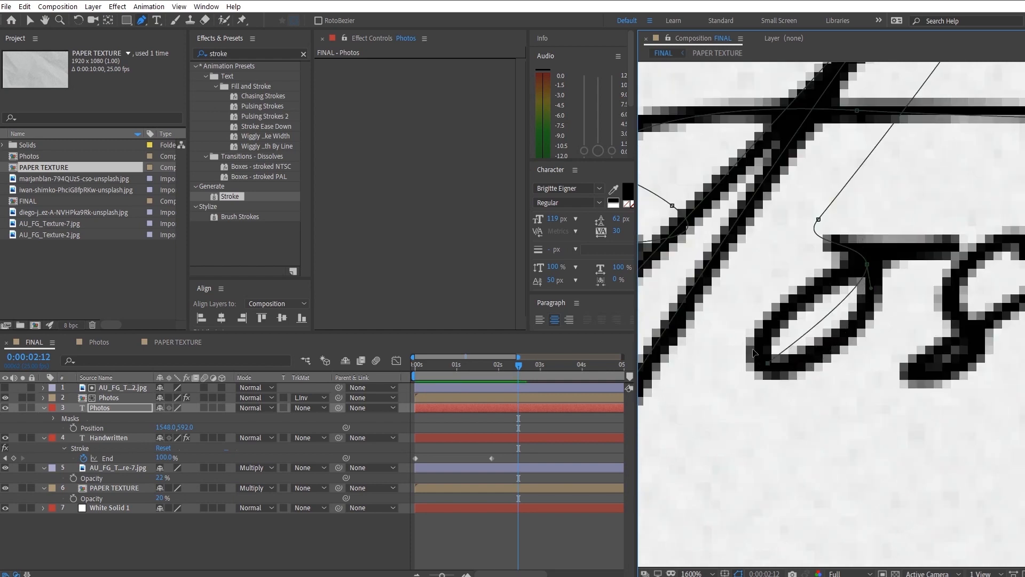
pyautogui.moveTo(766, 365); pyautogui.dragTo(748, 339)
pyautogui.moveTo(890, 249); pyautogui.dragTo(923, 245)
pyautogui.moveTo(890, 227); pyautogui.dragTo(903, 209)
pyautogui.moveTo(987, 227); pyautogui.dragTo(987, 250)
pyautogui.moveTo(905, 251); pyautogui.dragTo(889, 264)
pyautogui.moveTo(887, 359); pyautogui.dragTo(910, 390)
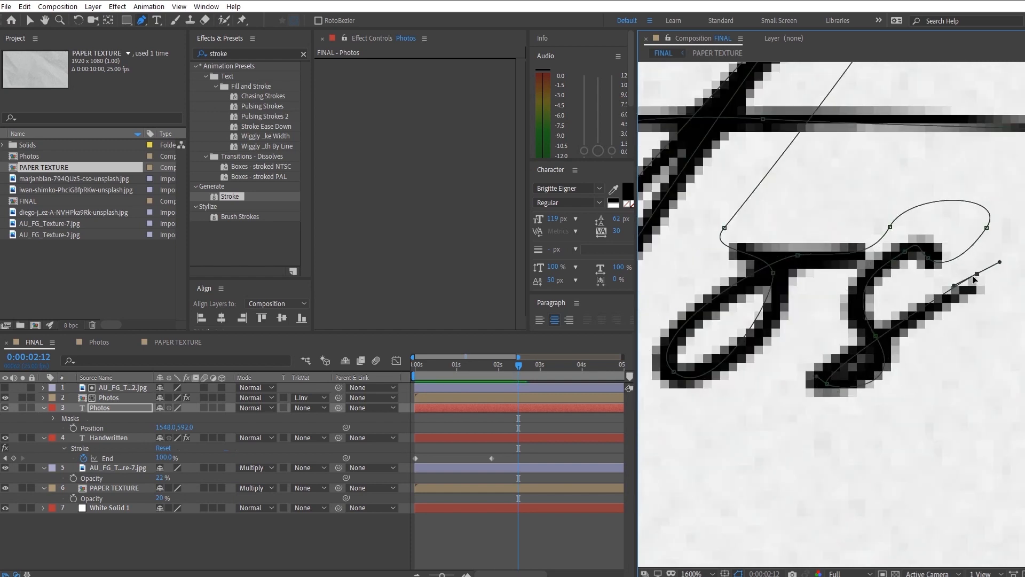
pyautogui.scroll(-4, 854, 359)
pyautogui.moveTo(854, 359); pyautogui.dragTo(958, 381)
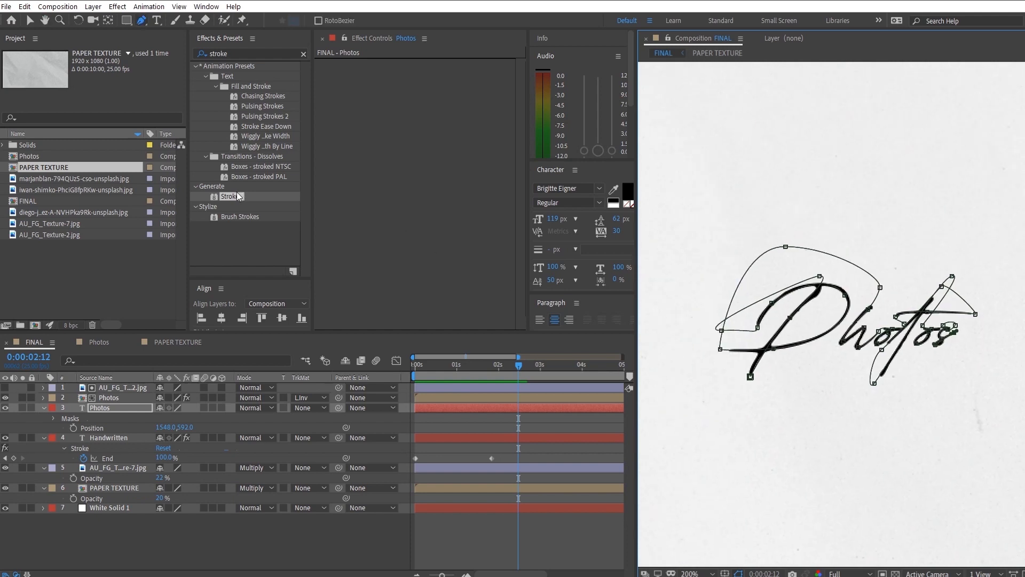
# - Apply the Stroke effect to the Photos text layer using Mask 1, with Paint Style Reveal Original Image and Brush Size 5.0
pyautogui.moveTo(237, 196)
pyautogui.mouseDown()
pyautogui.moveTo(407, 160)
pyautogui.moveTo(414, 123)
pyautogui.mouseUp()
pyautogui.press('v')
pyautogui.click(467, 73)
pyautogui.click(459, 100)
pyautogui.click(496, 174)
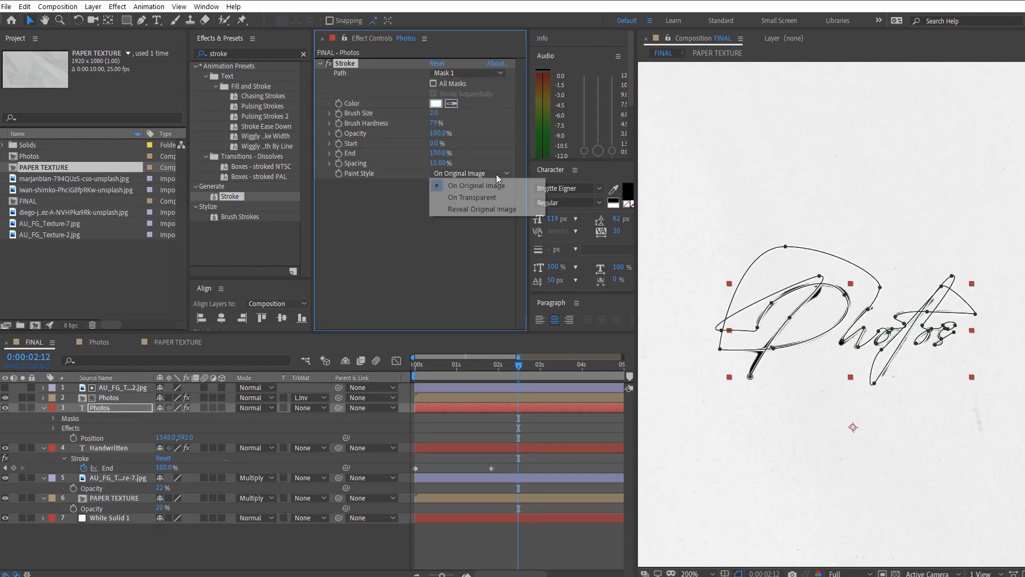
pyautogui.click(482, 209)
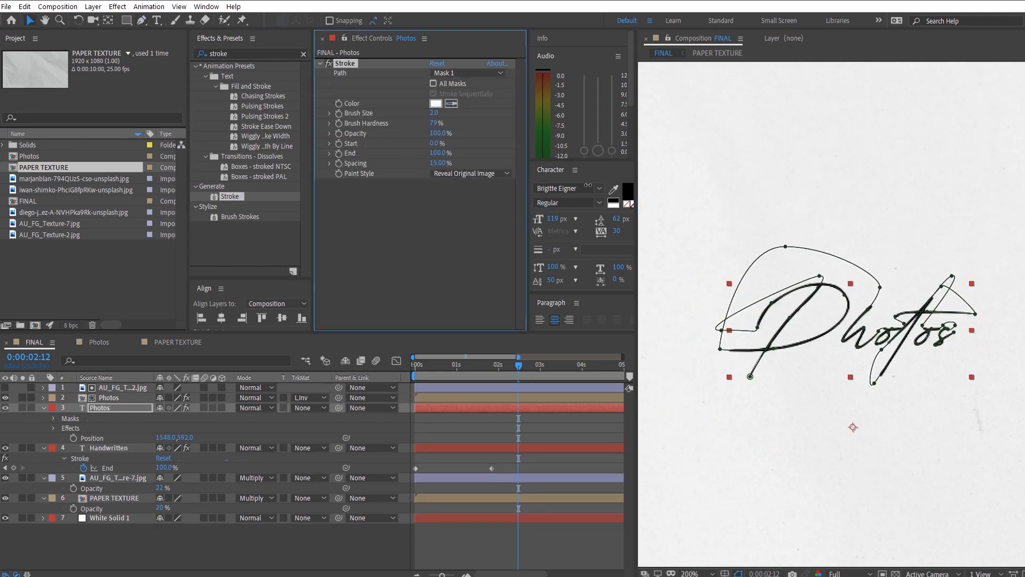
pyautogui.press('Return')
# - Keyframe the Photos stroke's End from 0% at the start to 100% at about 1 second, and preview both write-ons
pyautogui.moveTo(443, 368)
pyautogui.mouseDown()
pyautogui.moveTo(459, 370)
pyautogui.moveTo(410, 366)
pyautogui.mouseUp()
pyautogui.click(339, 153)
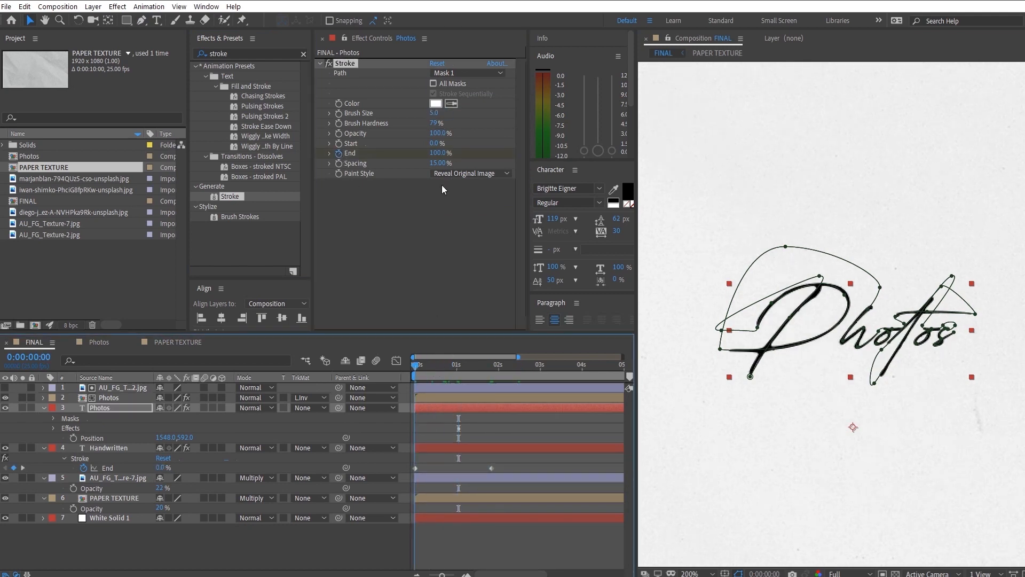
pyautogui.moveTo(438, 154); pyautogui.dragTo(374, 162)
pyautogui.scroll(-6, 734, 377)
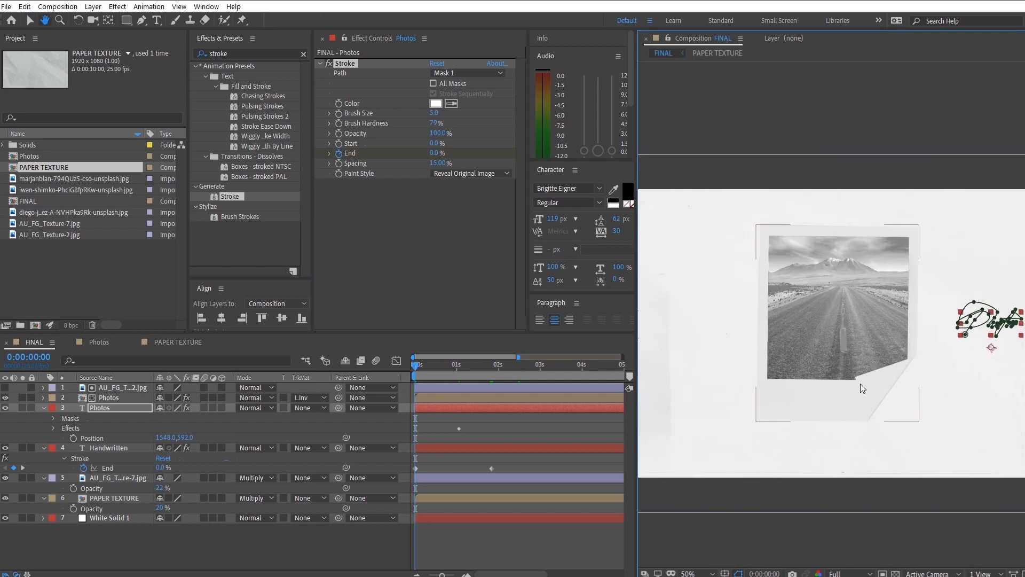
pyautogui.click(331, 531)
pyautogui.press('space')
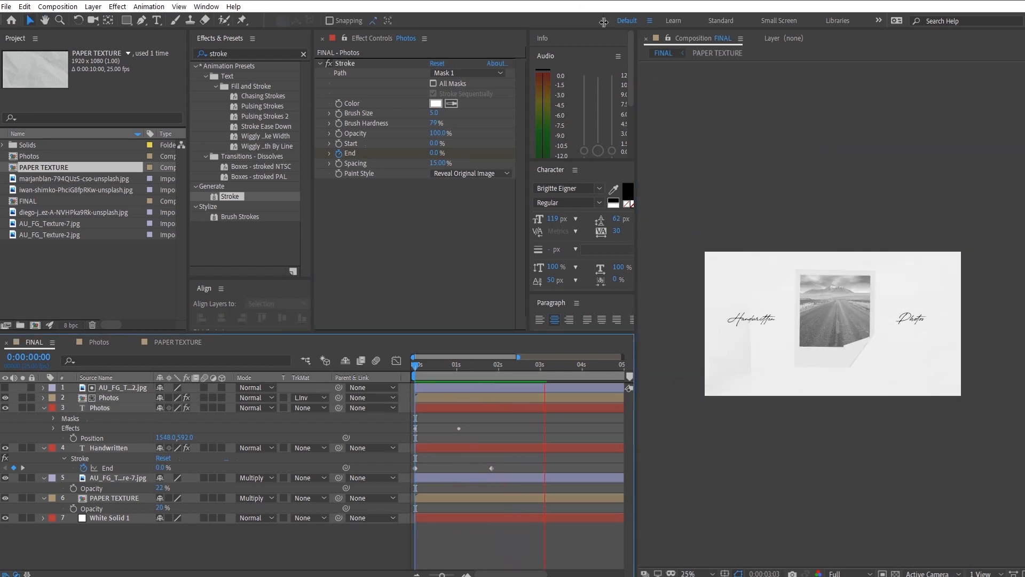
pyautogui.press('space')
pyautogui.scroll(2, 837, 369)
pyautogui.moveTo(865, 352); pyautogui.dragTo(837, 374)
pyautogui.scroll(-3, 832, 361)
pyautogui.scroll(1, 832, 361)
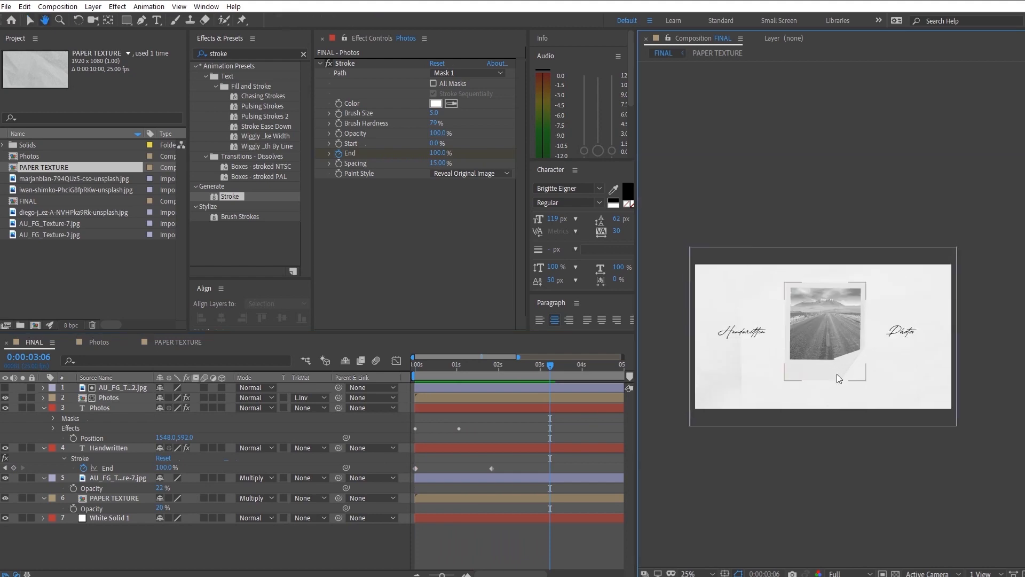
# - Add a One-Node Camera to the FINAL composition, keeping the offered camera settings
pyautogui.rightClick(297, 552)
pyautogui.moveTo(315, 431)
pyautogui.click(493, 478)
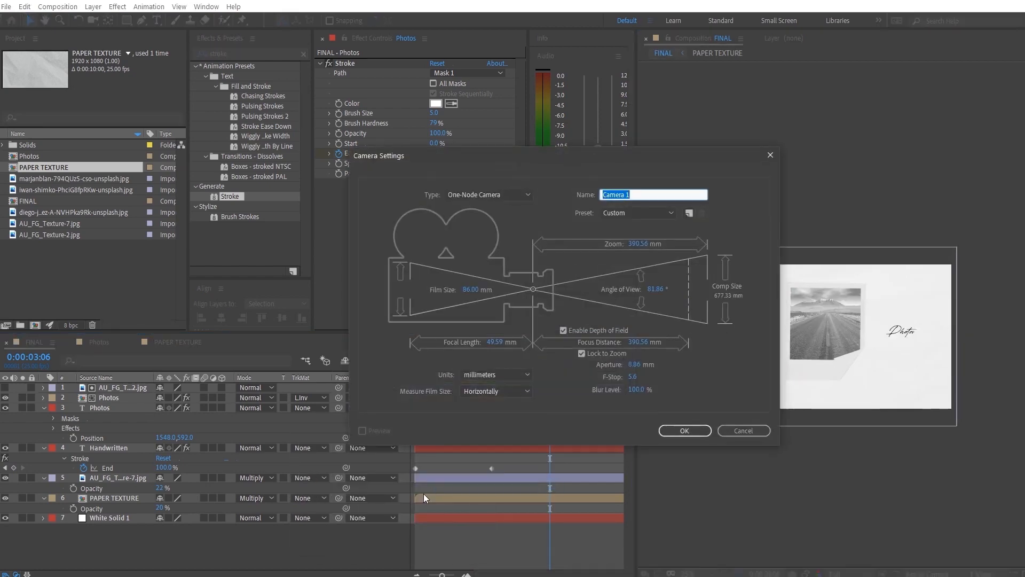
pyautogui.press('Return')
# - Add a null object, make it a 3D layer and parent Camera 1 to it
pyautogui.rightClick(143, 538)
pyautogui.moveTo(214, 423)
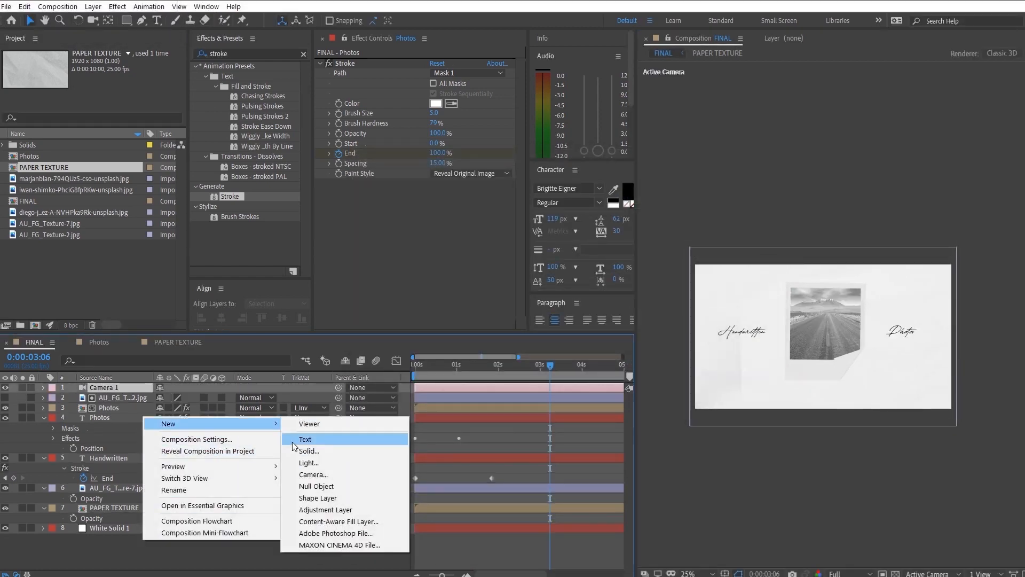
pyautogui.click(329, 490)
pyautogui.click(143, 398)
pyautogui.moveTo(338, 397); pyautogui.dragTo(213, 389)
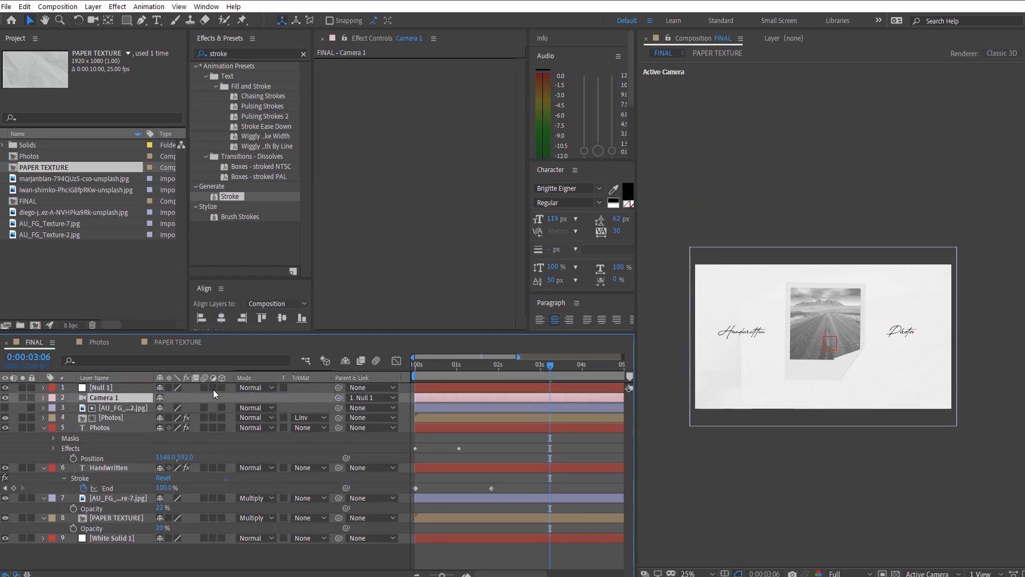
# - Turn the polaroid, both text layers, AU_FG_Texture-7.jpg and PAPER TEXTURE into 3D layers
pyautogui.click(133, 417)
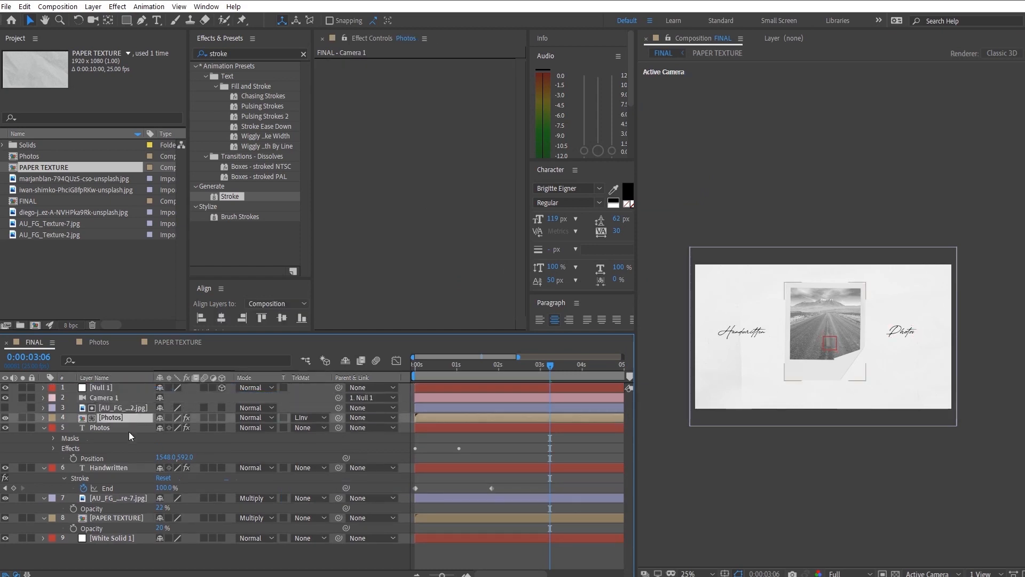
pyautogui.keyDown('shift'); pyautogui.click(144, 468); pyautogui.keyUp('shift')
pyautogui.click(222, 468)
pyautogui.scroll(-3, 146, 527)
pyautogui.click(146, 528)
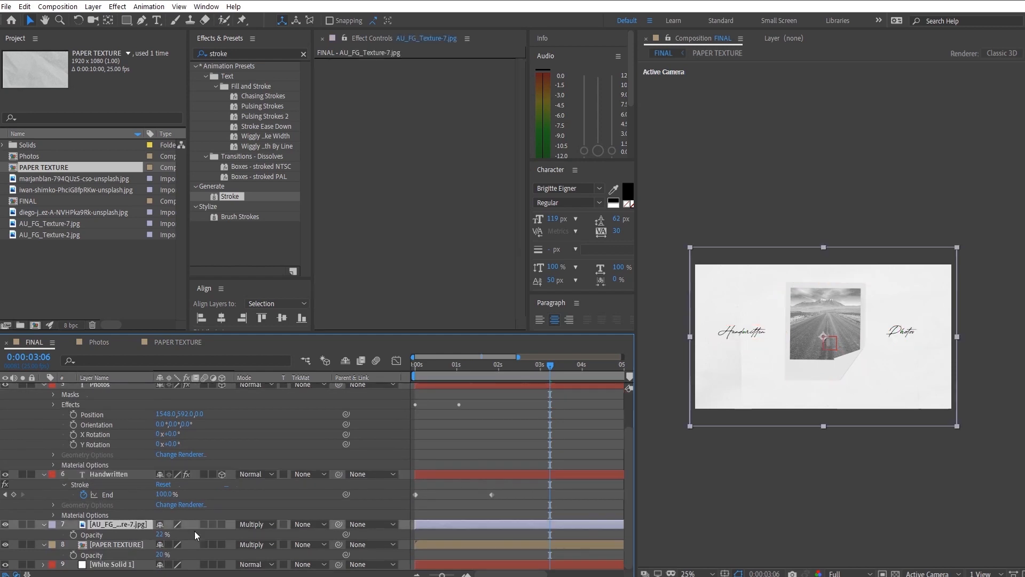
pyautogui.click(223, 545)
pyautogui.click(225, 526)
# - Push the AU_FG_Texture-7.jpg and PAPER TEXTURE layers back to Z position 399 and scale both to 138%
pyautogui.scroll(-3, 229, 514)
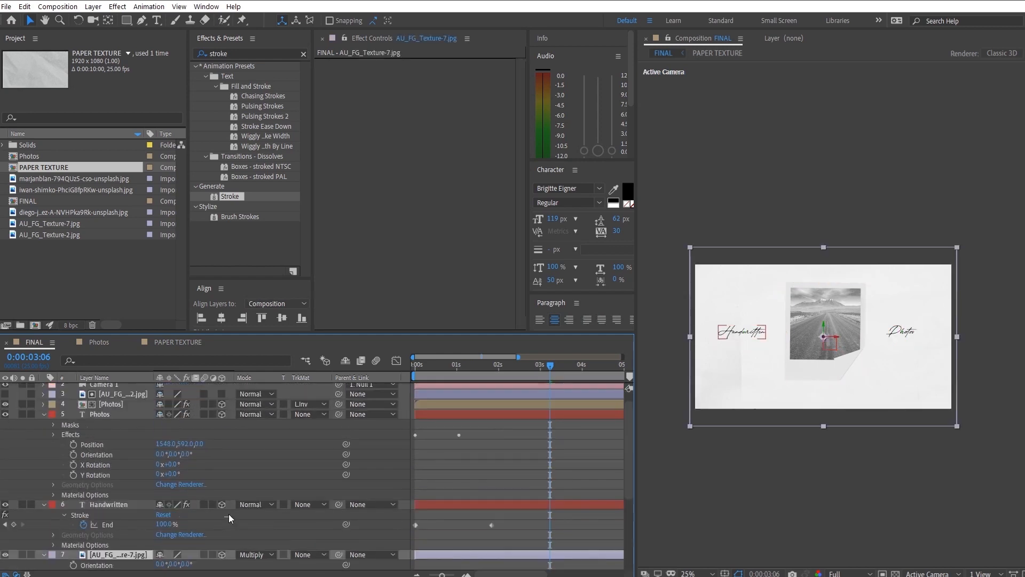
pyautogui.keyDown('shift'); pyautogui.click(128, 534); pyautogui.keyUp('shift')
pyautogui.press('p')
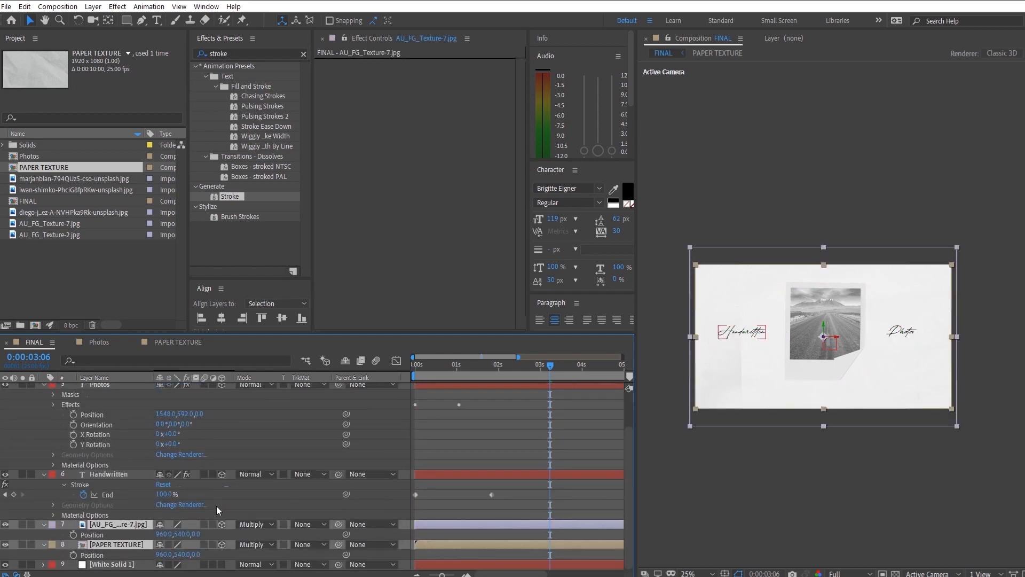
pyautogui.moveTo(245, 537); pyautogui.dragTo(726, 550)
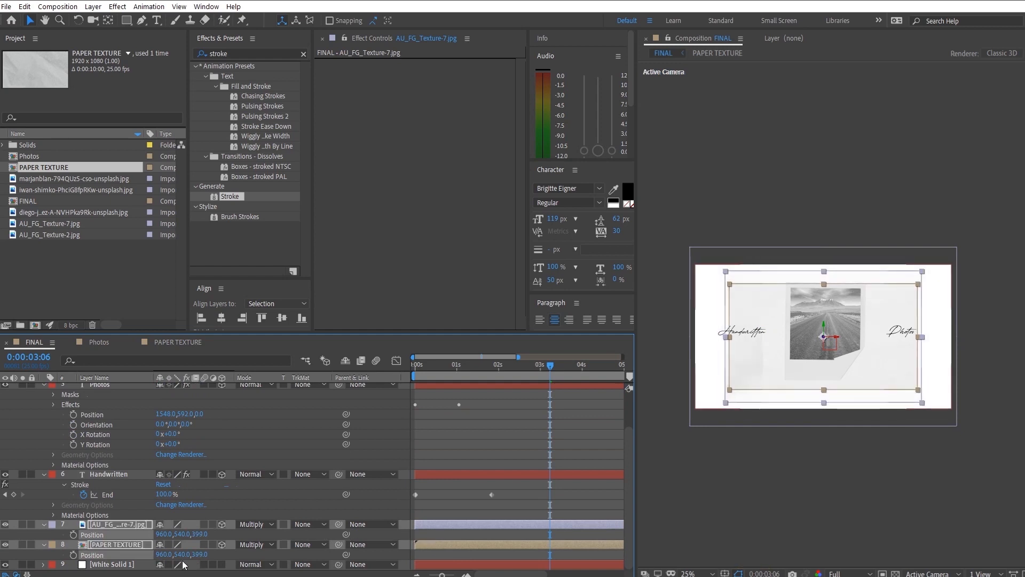
pyautogui.press('s')
pyautogui.moveTo(172, 535); pyautogui.dragTo(213, 532)
pyautogui.click(249, 499)
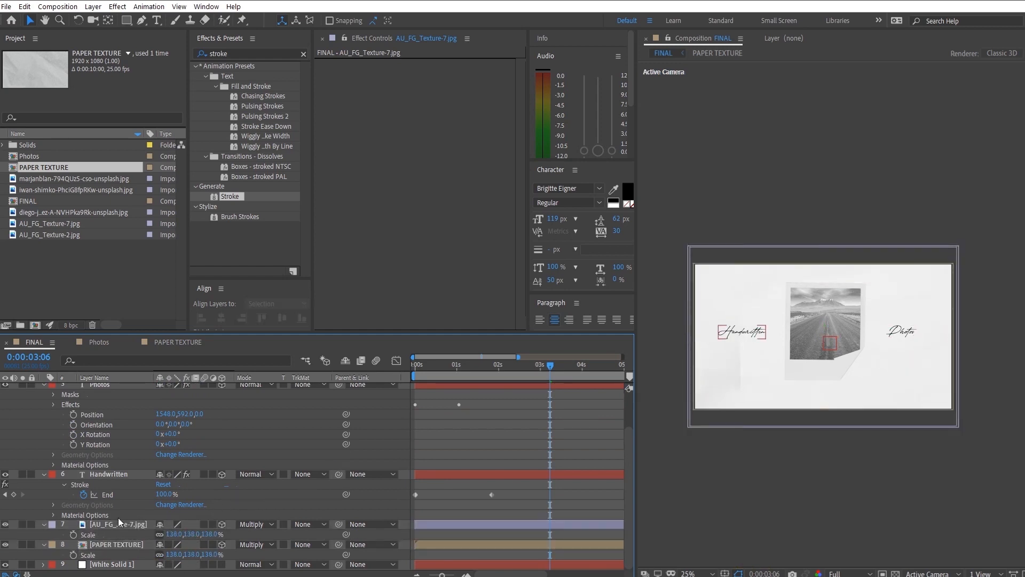
pyautogui.scroll(1, 350, 500)
pyautogui.scroll(2, 821, 416)
pyautogui.press('space')
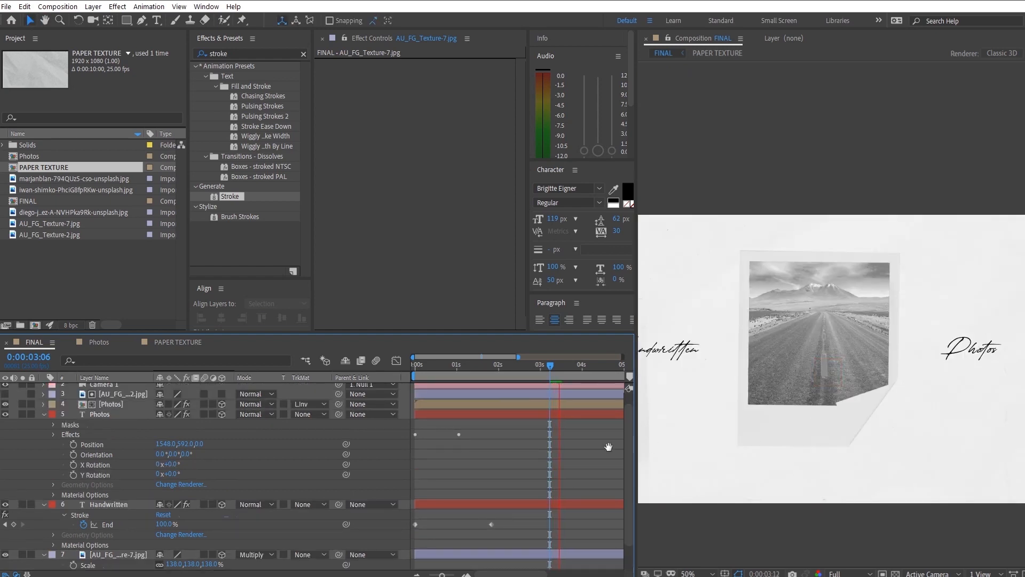
pyautogui.scroll(-2, 770, 443)
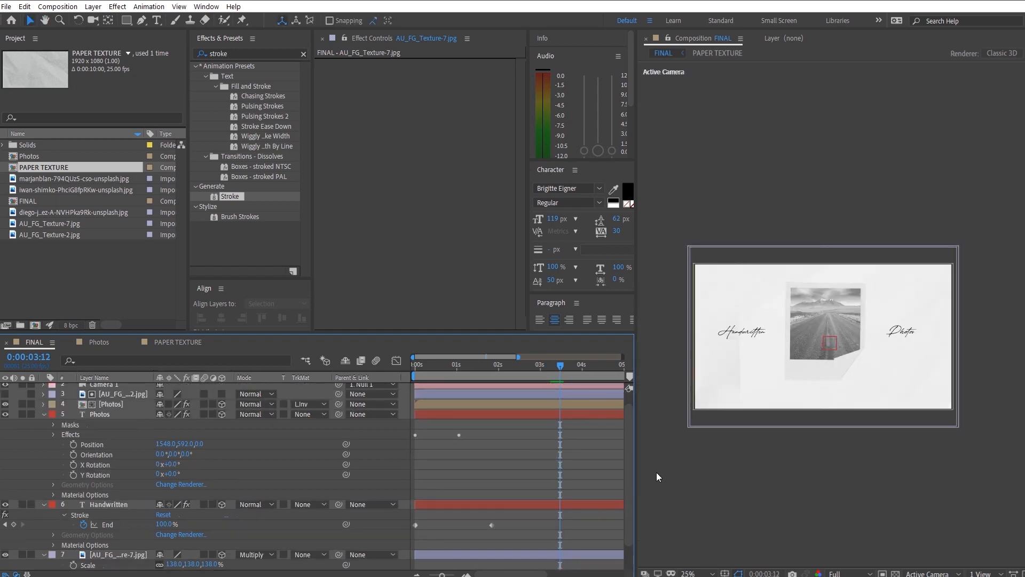
# - Keyframe the Photos text's Position from 1548, 680 at the start to 1548, 592 at 0:00:00:16
pyautogui.scroll(1, 177, 442)
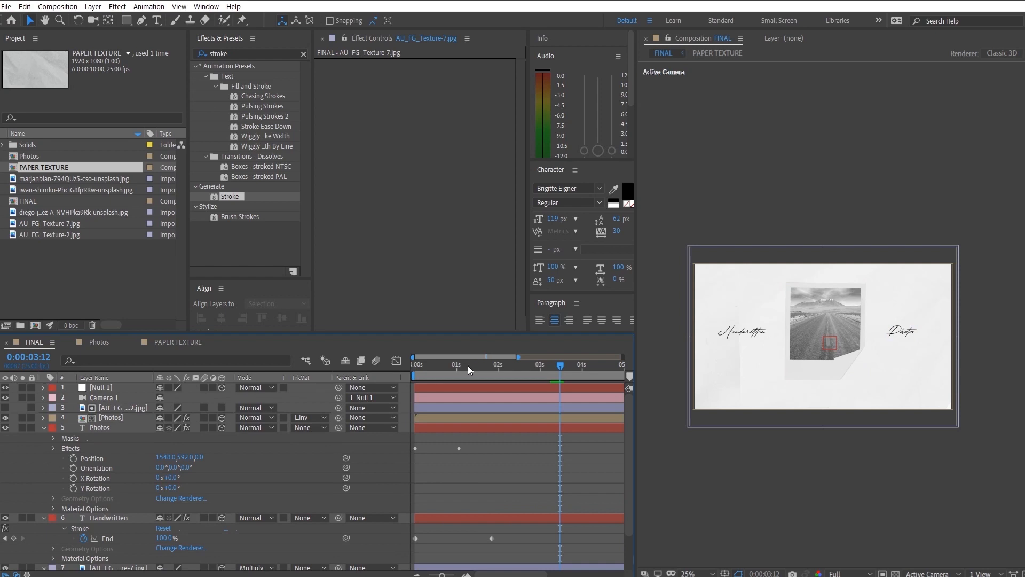
pyautogui.press('Home')
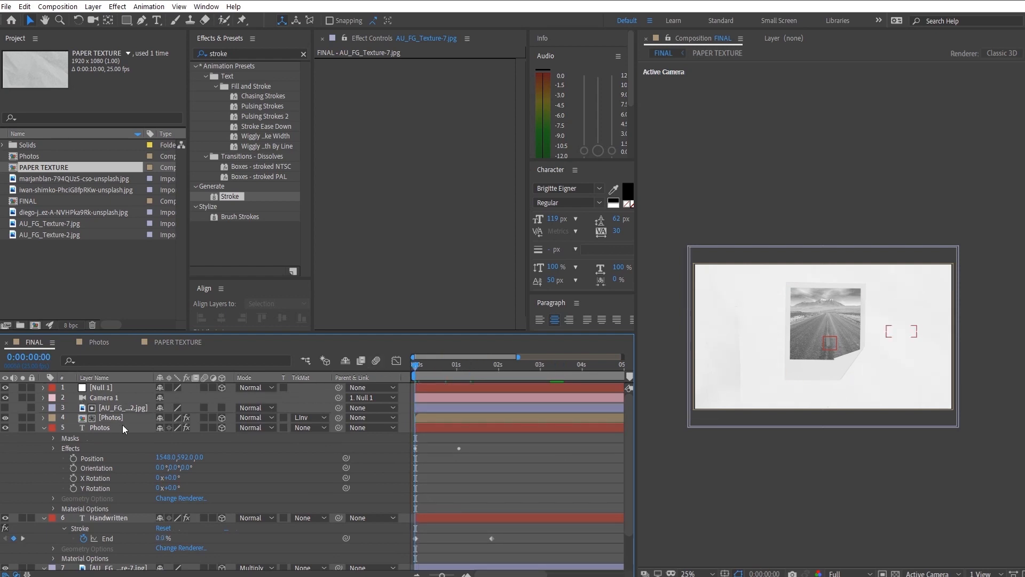
pyautogui.moveTo(447, 371); pyautogui.dragTo(442, 370)
pyautogui.click(146, 431)
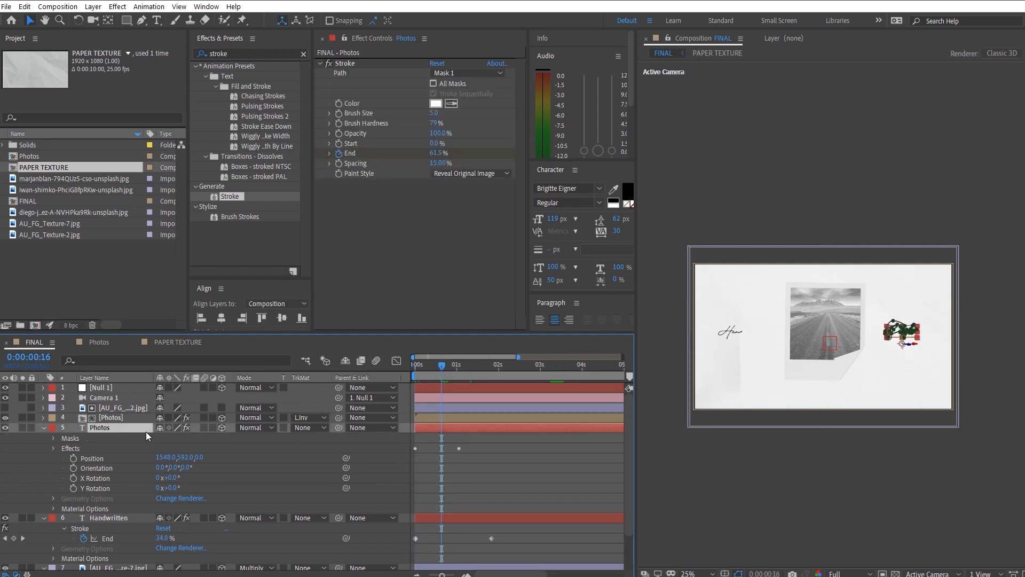
pyautogui.press('p')
pyautogui.click(73, 438)
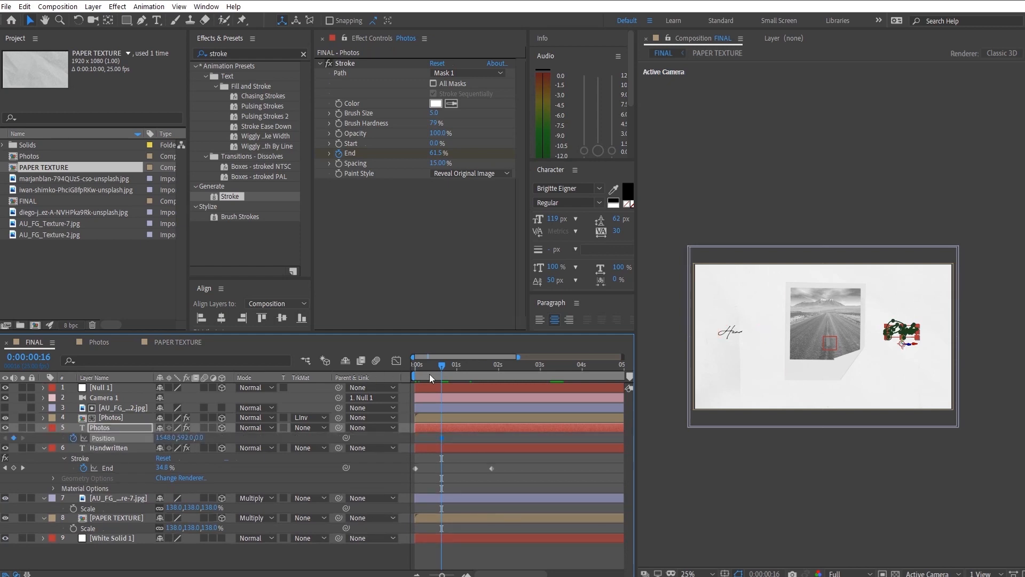
pyautogui.moveTo(429, 374); pyautogui.dragTo(369, 372)
pyautogui.moveTo(207, 444); pyautogui.dragTo(233, 443)
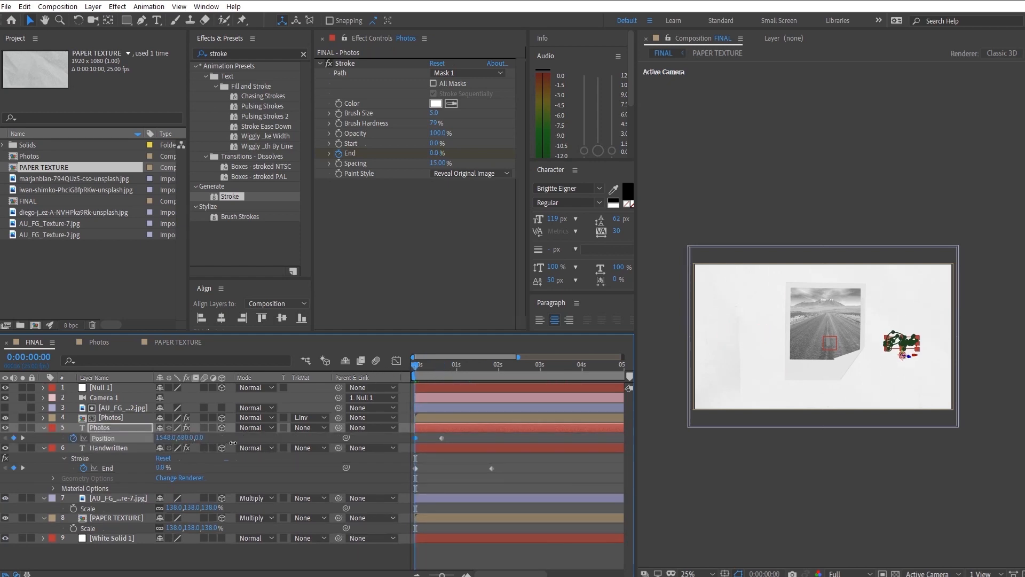
# - Ease the Photos text's Position keyframes and shape the speed graph to peak early with a long slow-down
pyautogui.click(373, 441)
pyautogui.hotkey('shift', 'F3')
pyautogui.moveTo(434, 542); pyautogui.dragTo(425, 542)
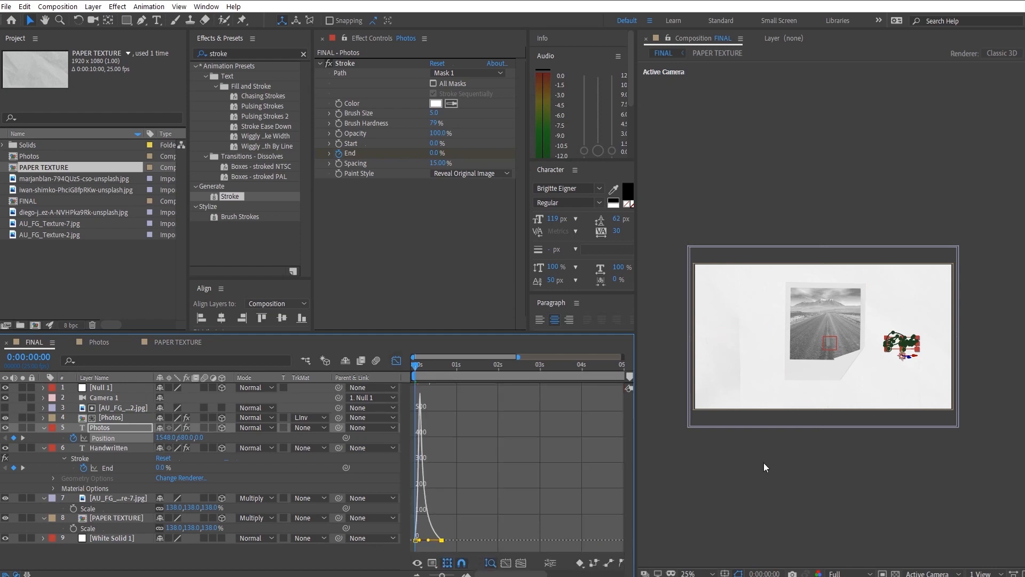
# - Preview the Photos text's entrance, and keyframe the Handwritten text's Position from 352, 679 at the start to 352, 592 at 0:00:00:16
pyautogui.scroll(2, 774, 456)
pyautogui.press('space')
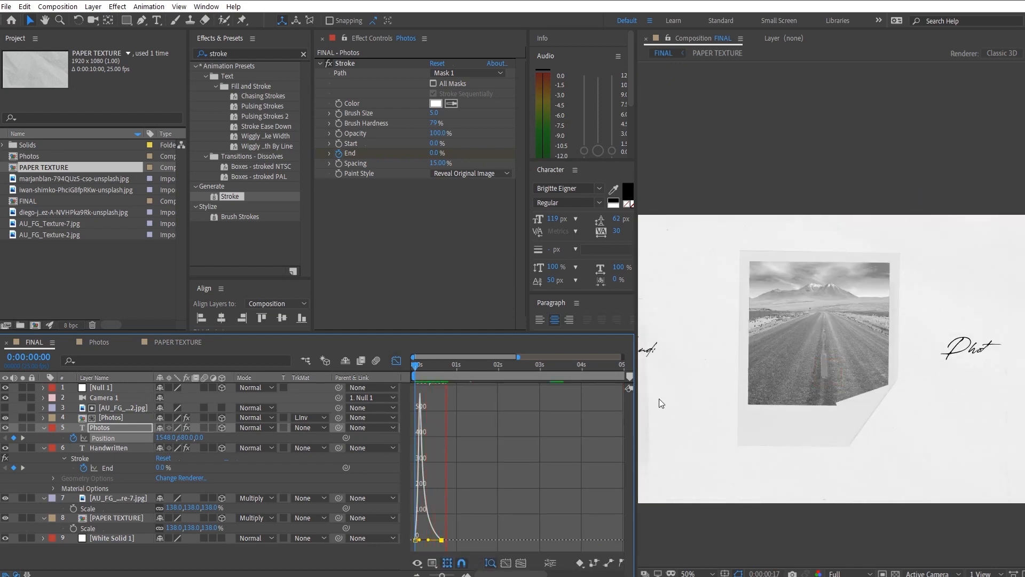
pyautogui.press('space')
pyautogui.click(397, 359)
pyautogui.moveTo(416, 367)
pyautogui.mouseDown()
pyautogui.moveTo(484, 388)
pyautogui.moveTo(441, 367)
pyautogui.mouseUp()
pyautogui.click(137, 452)
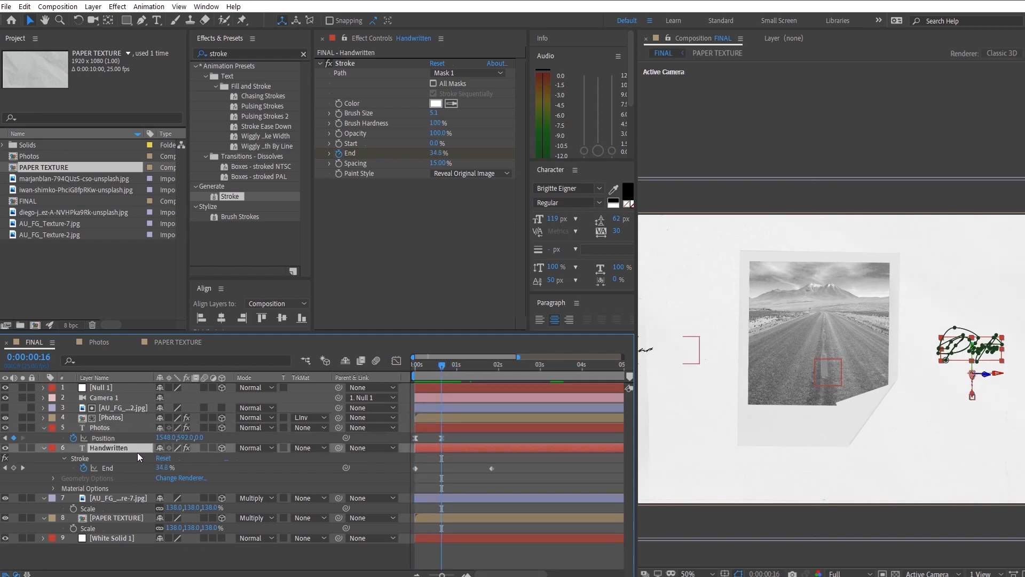
pyautogui.press('p')
pyautogui.click(74, 457)
pyautogui.moveTo(440, 368); pyautogui.dragTo(412, 368)
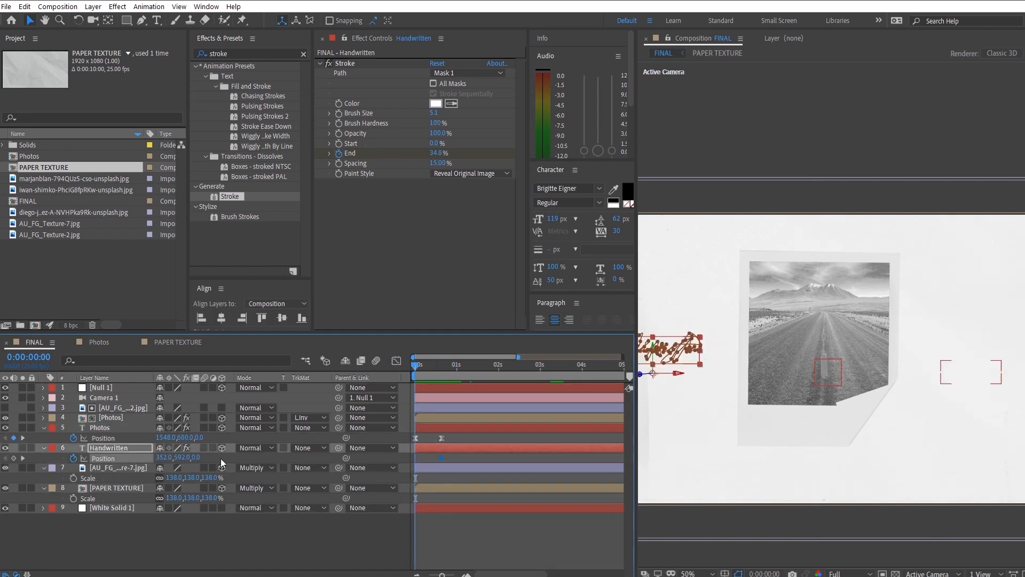
pyautogui.moveTo(182, 457); pyautogui.dragTo(380, 459)
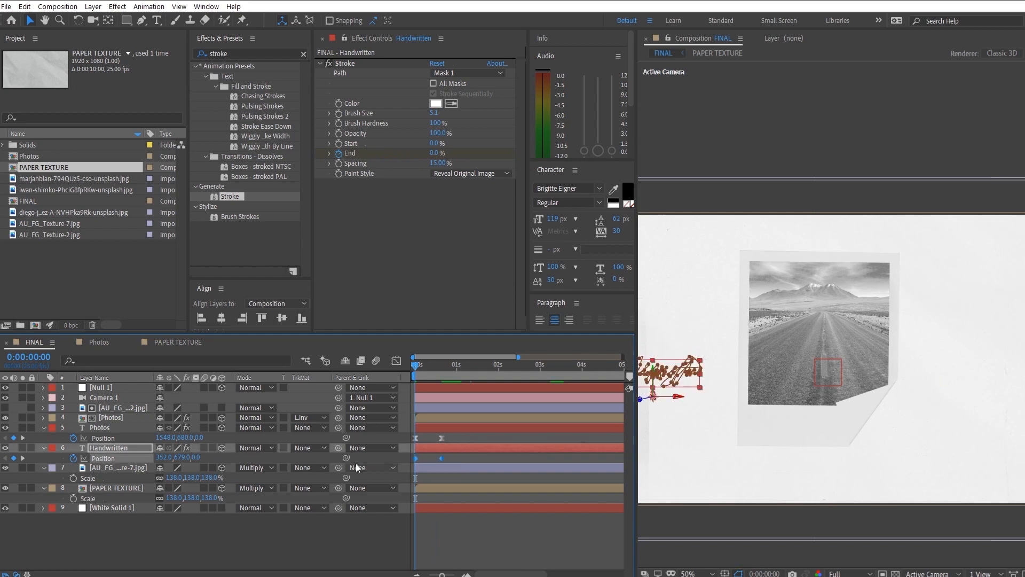
# - Ease the Handwritten text's Position keyframes and shape the speed graph to peak early with a long slow-down
pyautogui.click(397, 361)
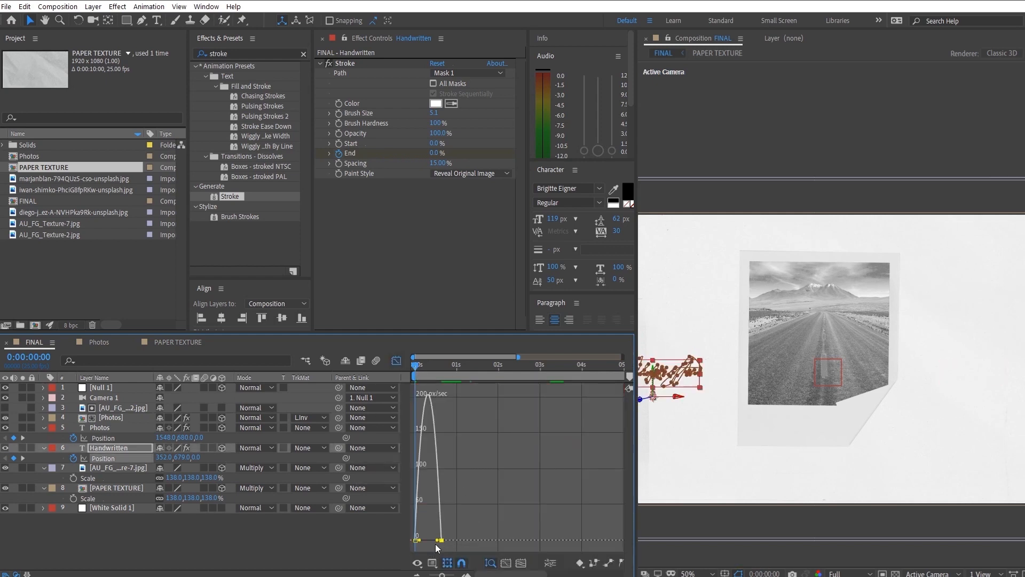
pyautogui.moveTo(436, 542); pyautogui.dragTo(429, 540)
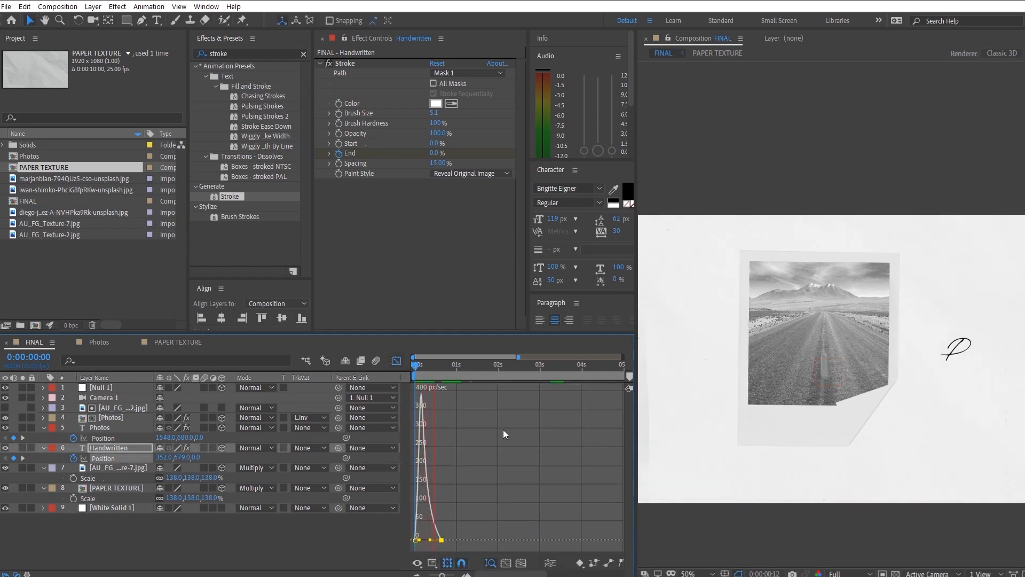
pyautogui.press('space')
pyautogui.scroll(-2, 824, 377)
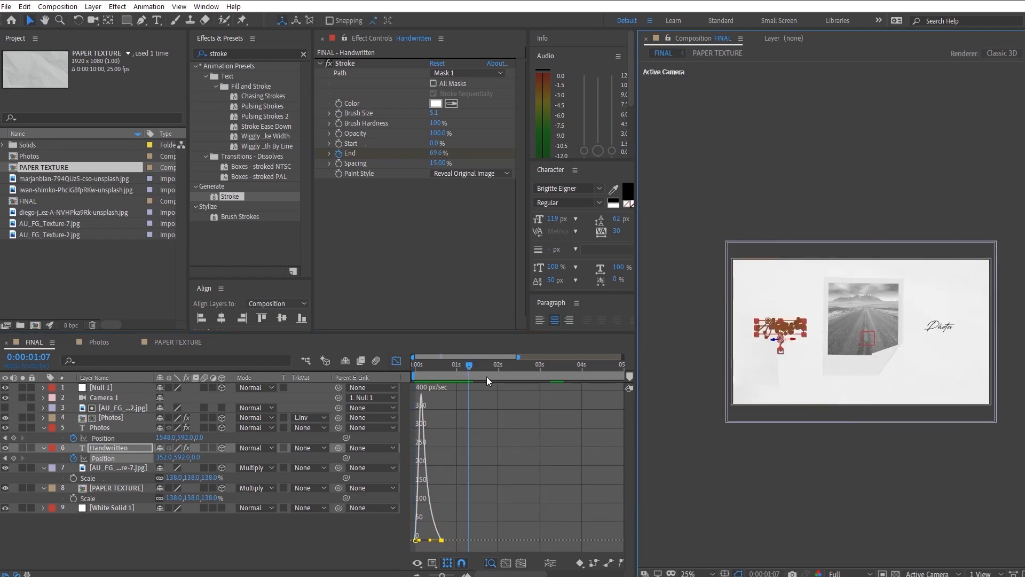
# - Delay the Photos text layer by about five frames so it starts after the Handwritten text, and preview the staggered entrance
pyautogui.click(396, 360)
pyautogui.click(455, 428)
pyautogui.moveTo(454, 428); pyautogui.dragTo(462, 428)
pyautogui.moveTo(443, 365); pyautogui.dragTo(383, 365)
pyautogui.press('space')
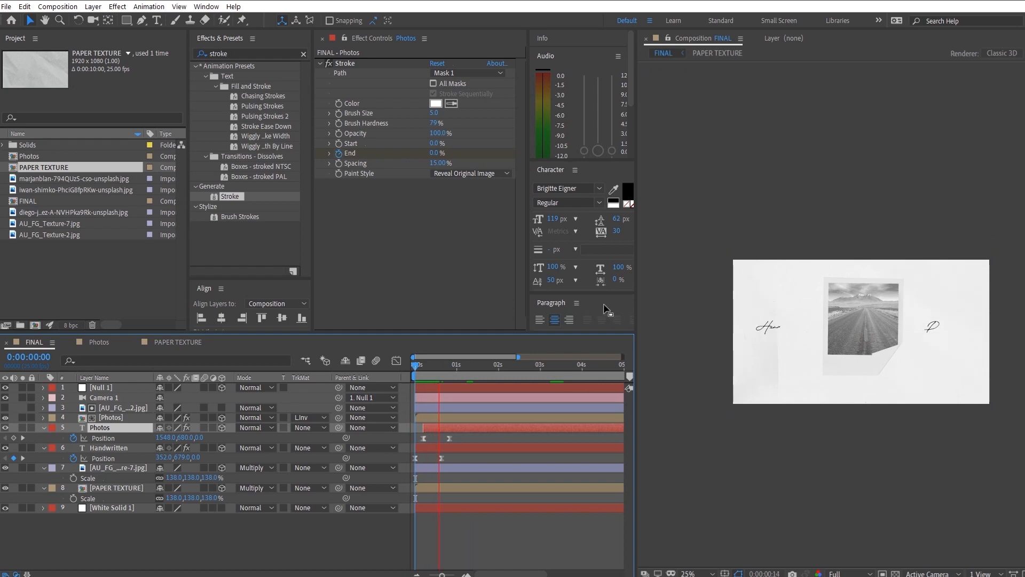
pyautogui.press('space')
# - Keyframe Null 1's Position from Z 212 at the start to Z 0 at 0:00:09:24 and preview the camera move
pyautogui.click(315, 388)
pyautogui.press('p')
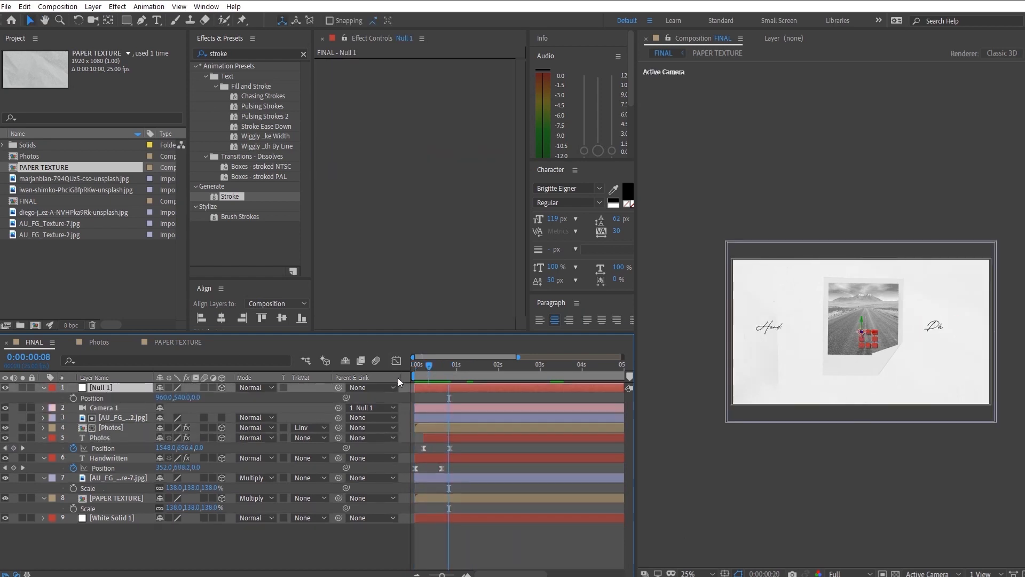
pyautogui.click(74, 398)
pyautogui.moveTo(519, 356); pyautogui.dragTo(623, 356)
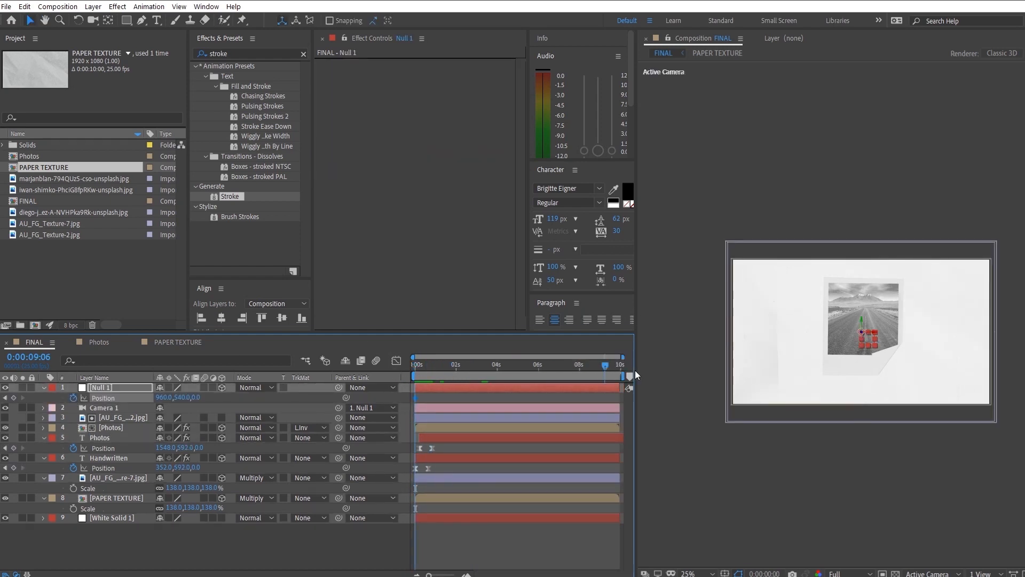
pyautogui.press('End')
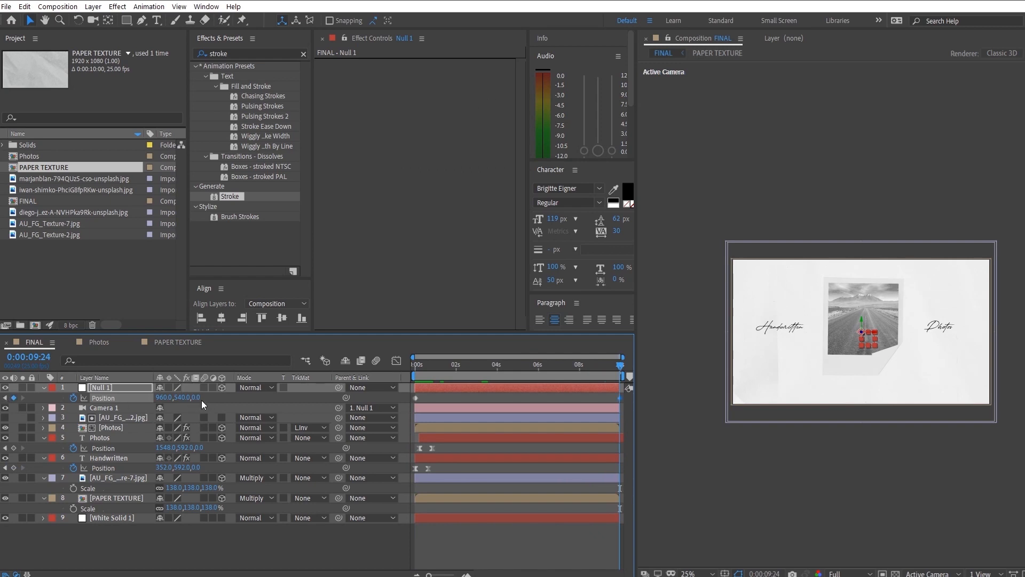
pyautogui.click(4, 399)
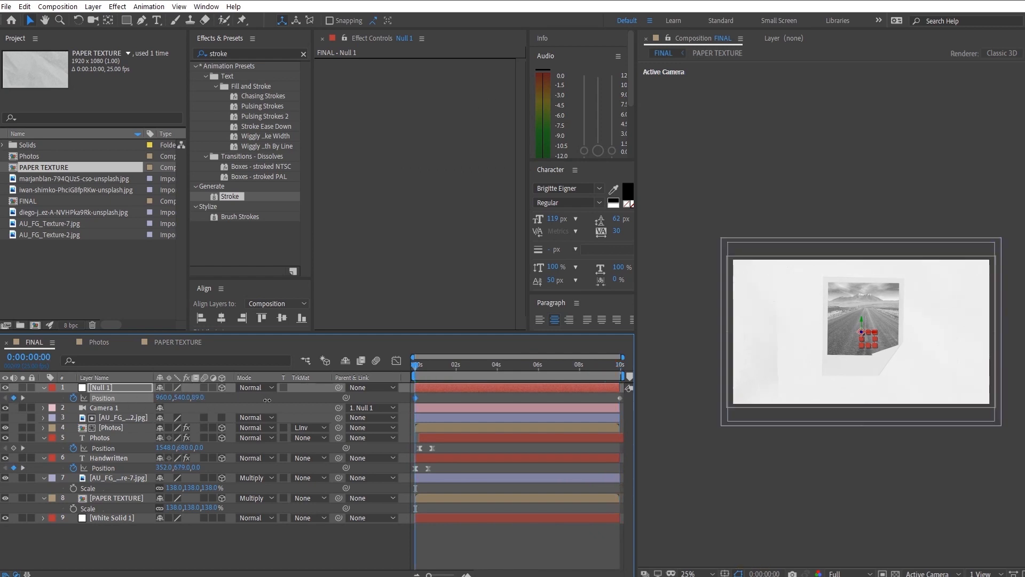
pyautogui.press('space')
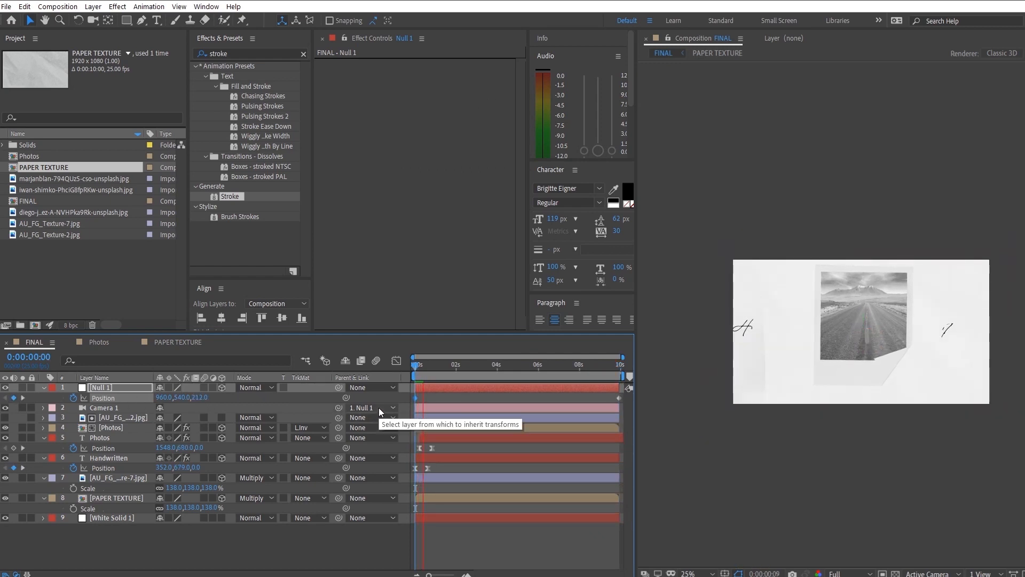
# - Add a Null 1 Position keyframe with Z 91.8 at 0:00:00:12 and ease the first move so its speed peaks early
pyautogui.click(425, 365)
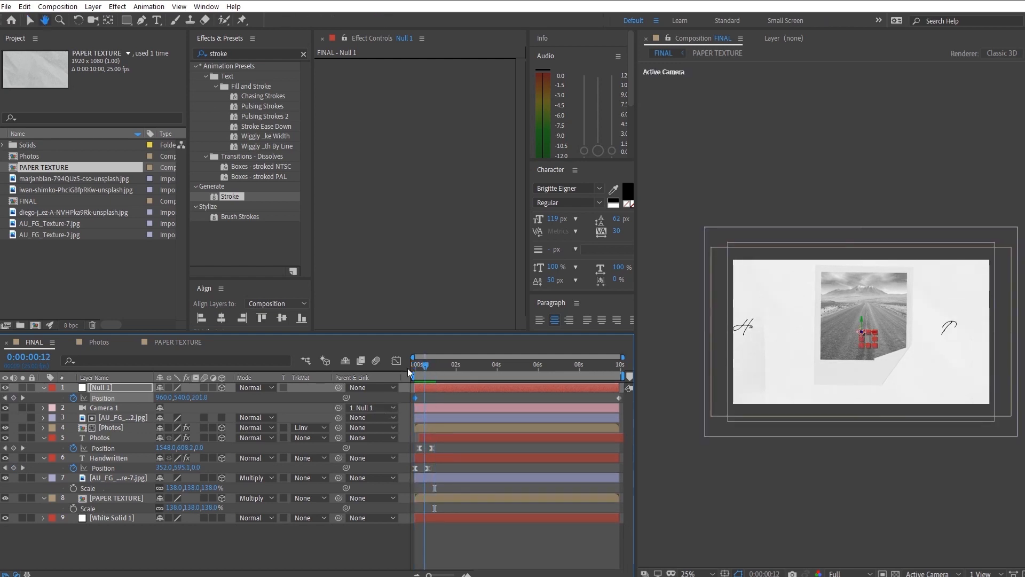
pyautogui.moveTo(205, 397); pyautogui.dragTo(147, 406)
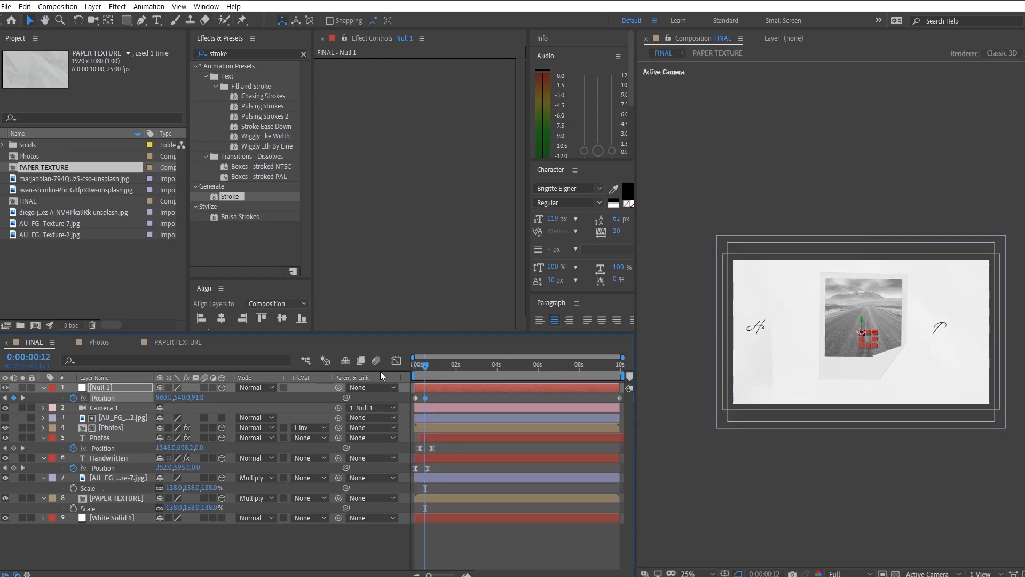
pyautogui.moveTo(378, 397); pyautogui.dragTo(368, 397)
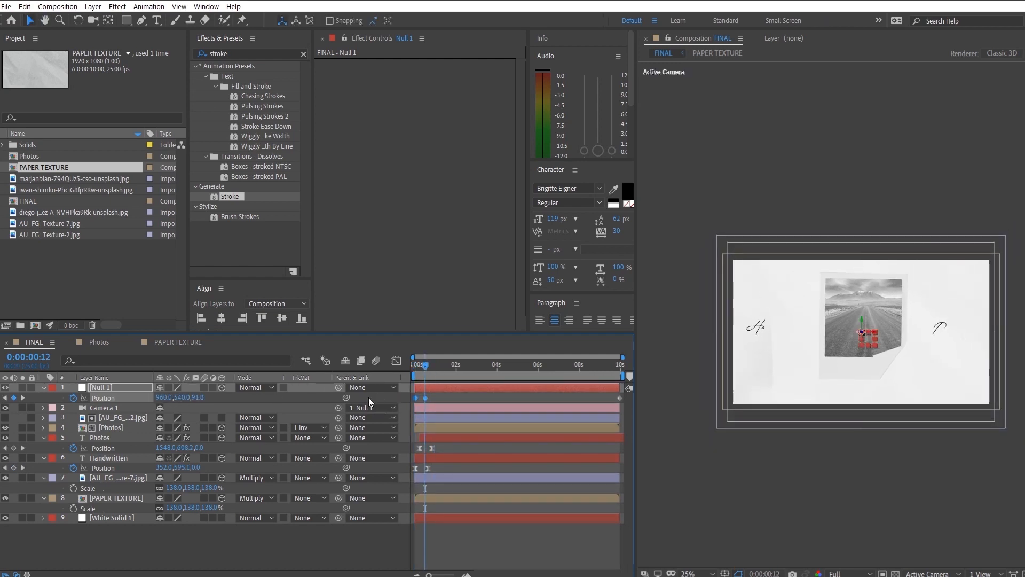
pyautogui.click(396, 360)
pyautogui.moveTo(622, 357); pyautogui.dragTo(451, 357)
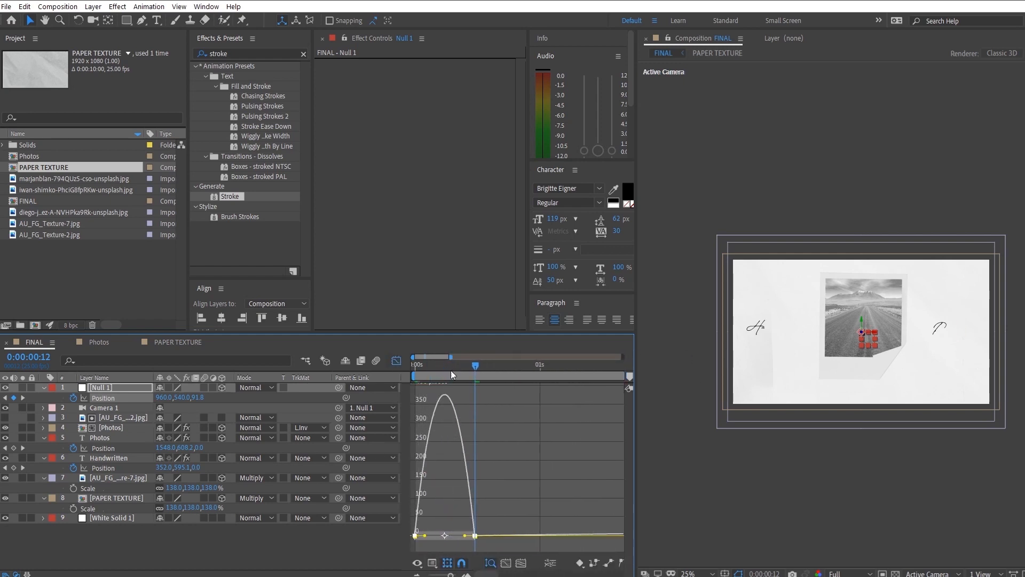
pyautogui.moveTo(465, 536); pyautogui.dragTo(452, 536)
pyautogui.press('space')
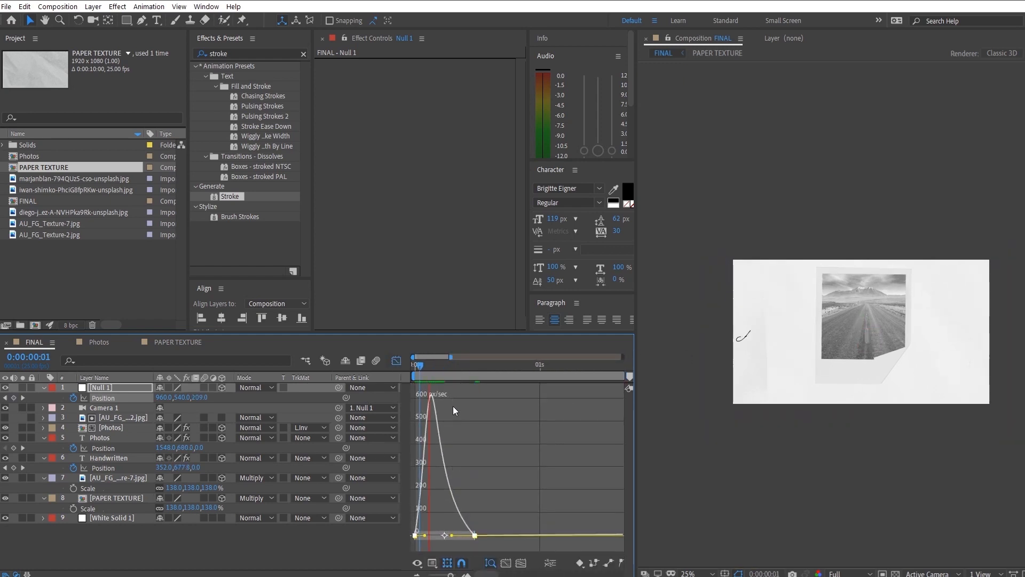
pyautogui.press('space')
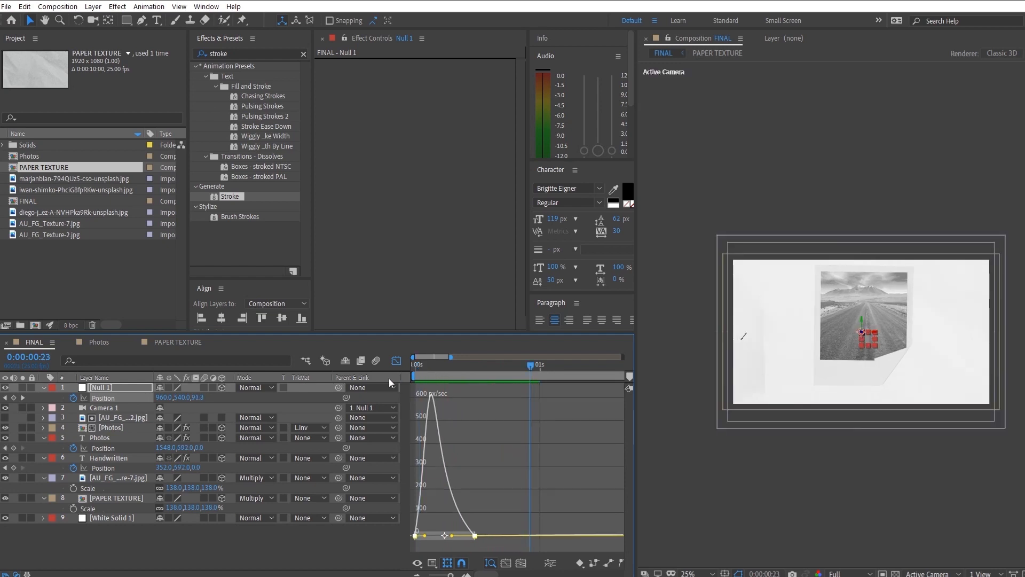
# - Set Null 1's starting Position keyframe to Z 1294 and preview the stronger camera pull-back
pyautogui.hotkey('shift', 'F3')
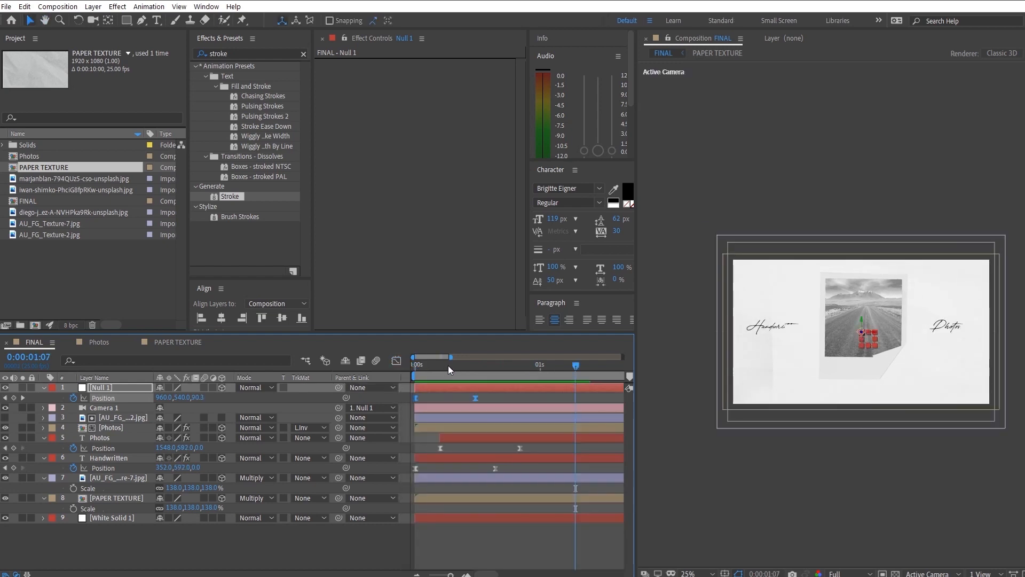
pyautogui.click(426, 397)
pyautogui.moveTo(201, 398); pyautogui.dragTo(875, 436)
pyautogui.press('space')
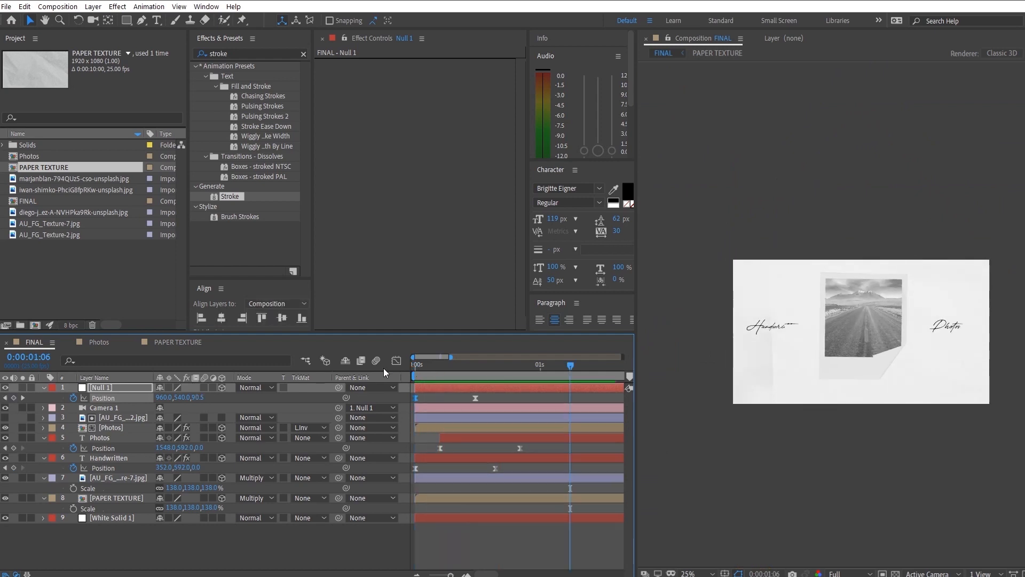
pyautogui.press('space')
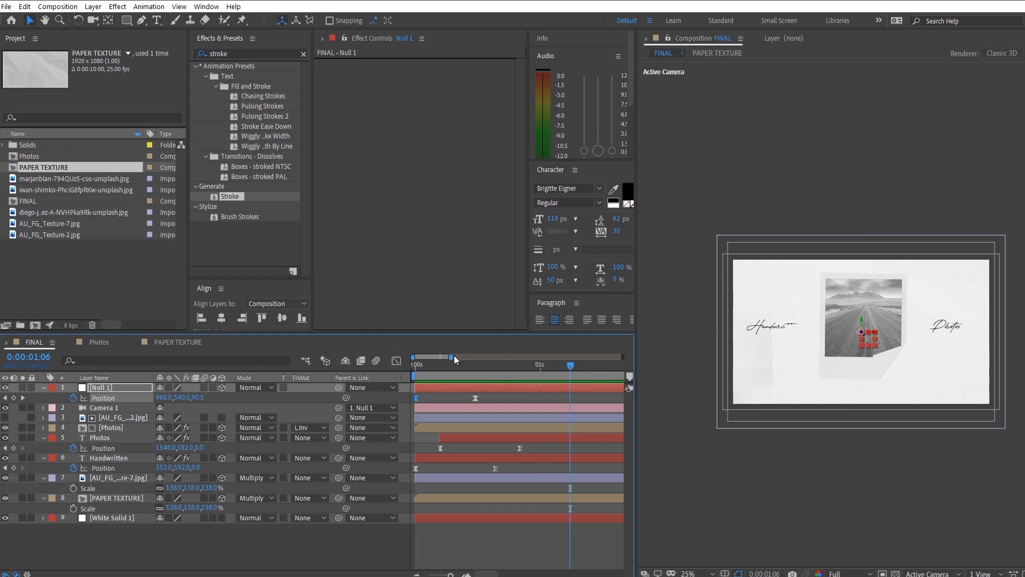
# - Move Null 1's second Position keyframe to 0:00:01:05 and preview the longer camera move
pyautogui.moveTo(452, 356); pyautogui.dragTo(573, 358)
pyautogui.moveTo(429, 398); pyautogui.dragTo(392, 381)
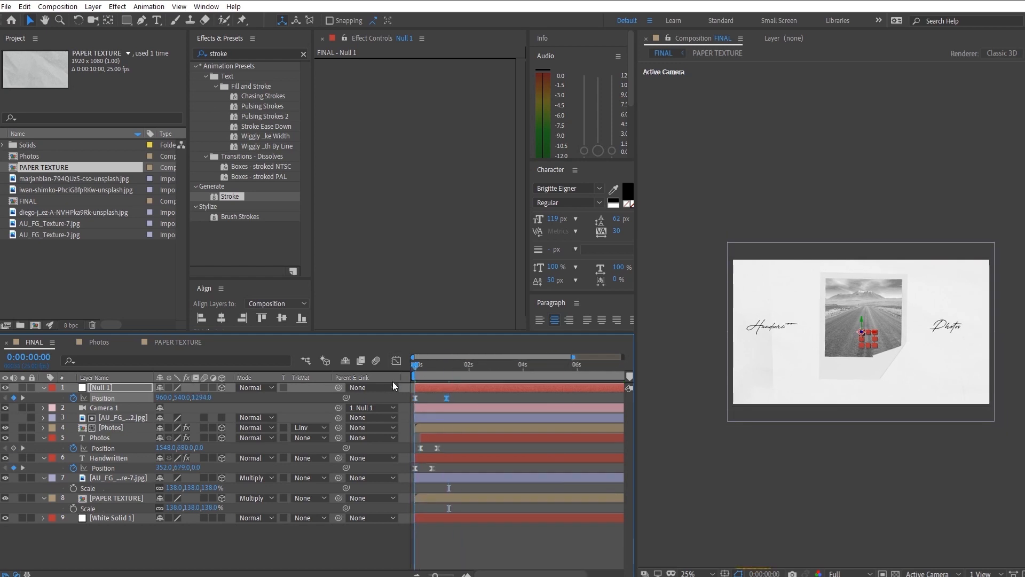
pyautogui.press('space')
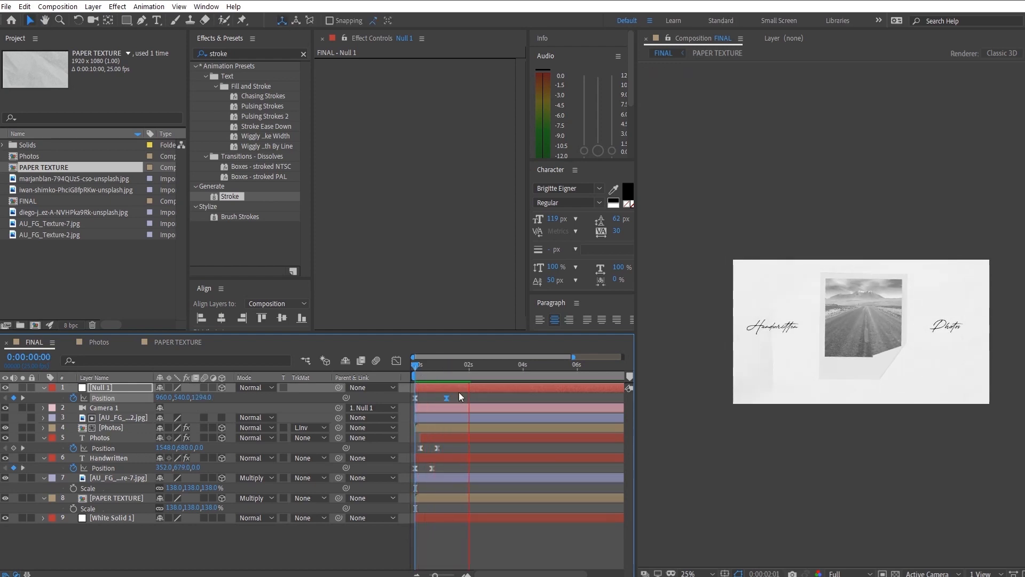
pyautogui.press('space')
# - Keyframe the polaroid's CC Page Turn Fold Position at 346, 298 at 0:00:01:05 and show its animated properties
pyautogui.moveTo(463, 366); pyautogui.dragTo(447, 366)
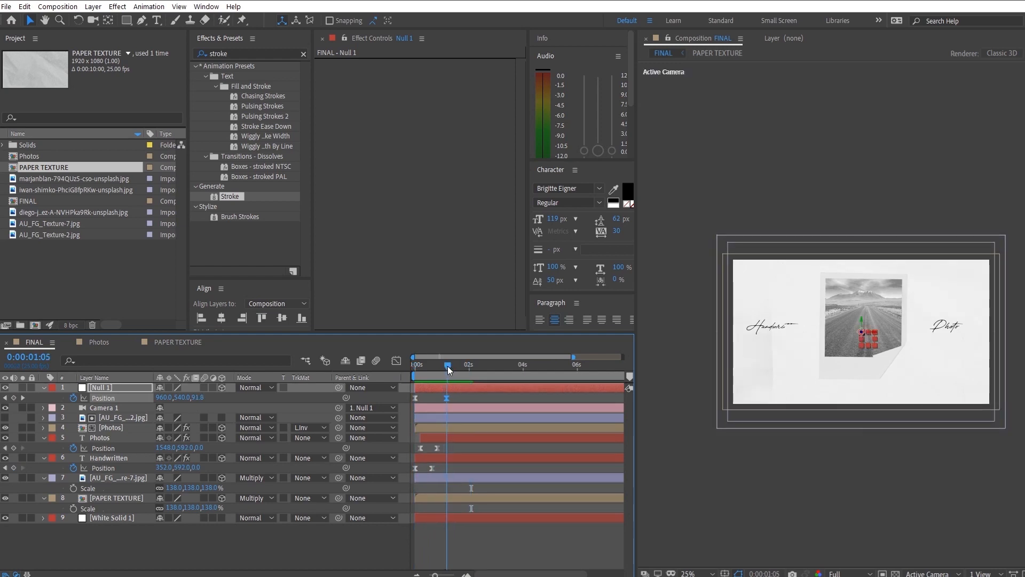
pyautogui.click(115, 426)
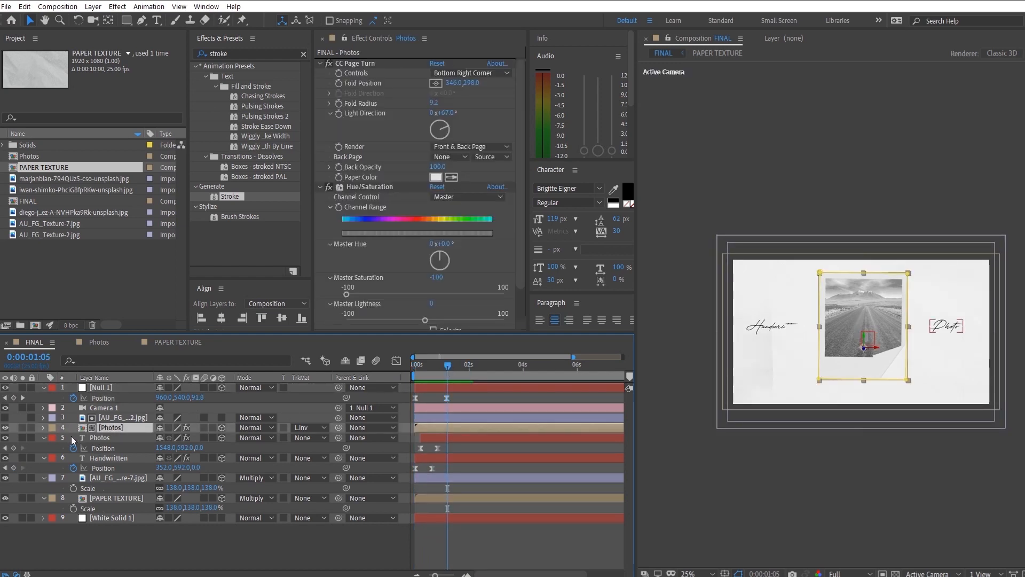
pyautogui.press('p')
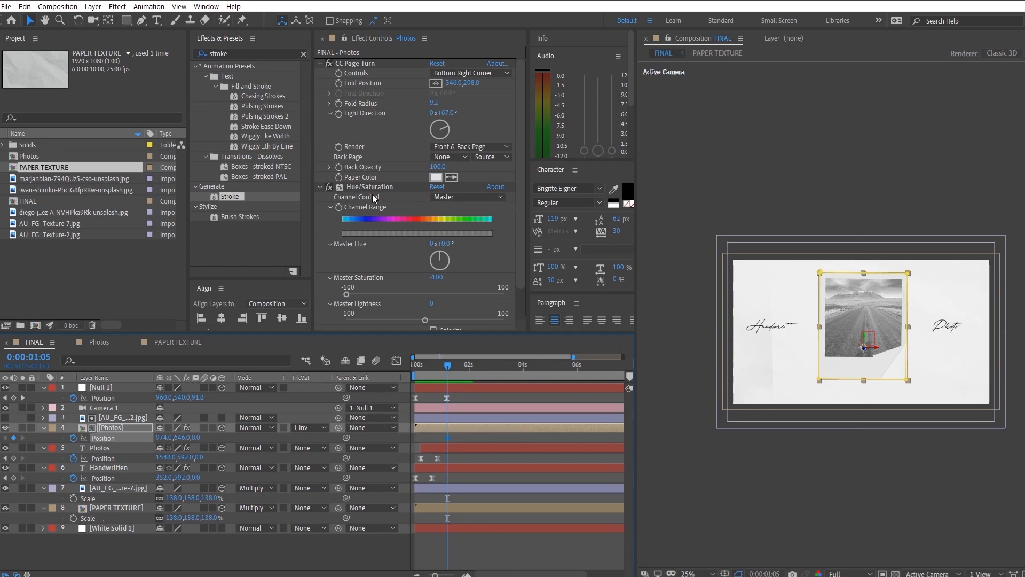
pyautogui.click(339, 84)
pyautogui.moveTo(440, 364); pyautogui.dragTo(411, 349)
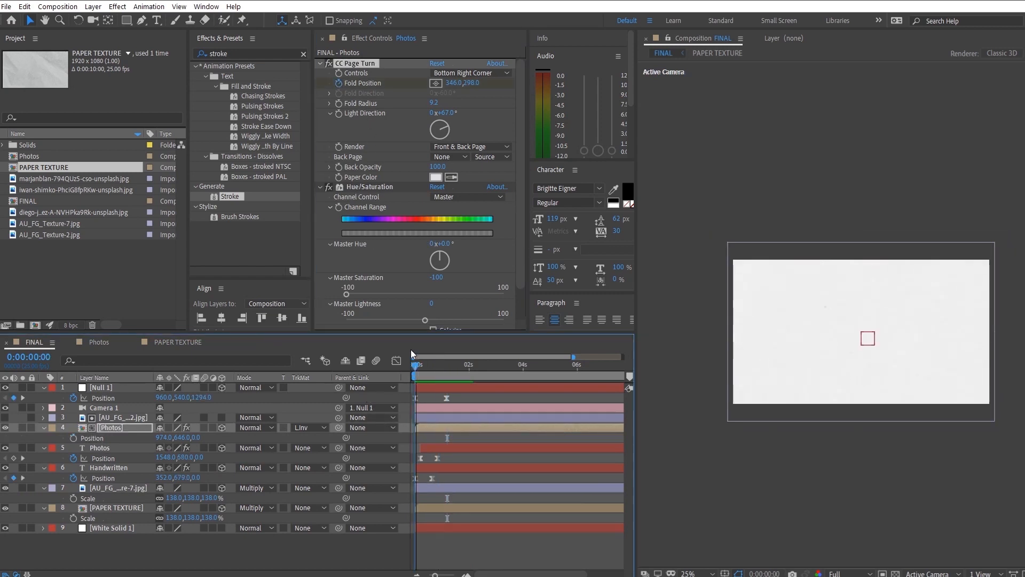
pyautogui.press('u')
# - Add an earlier Fold Position keyframe of 31.4, 200.4 at about 0:00:00:08 and preview the polaroid unfolding
pyautogui.click(442, 365)
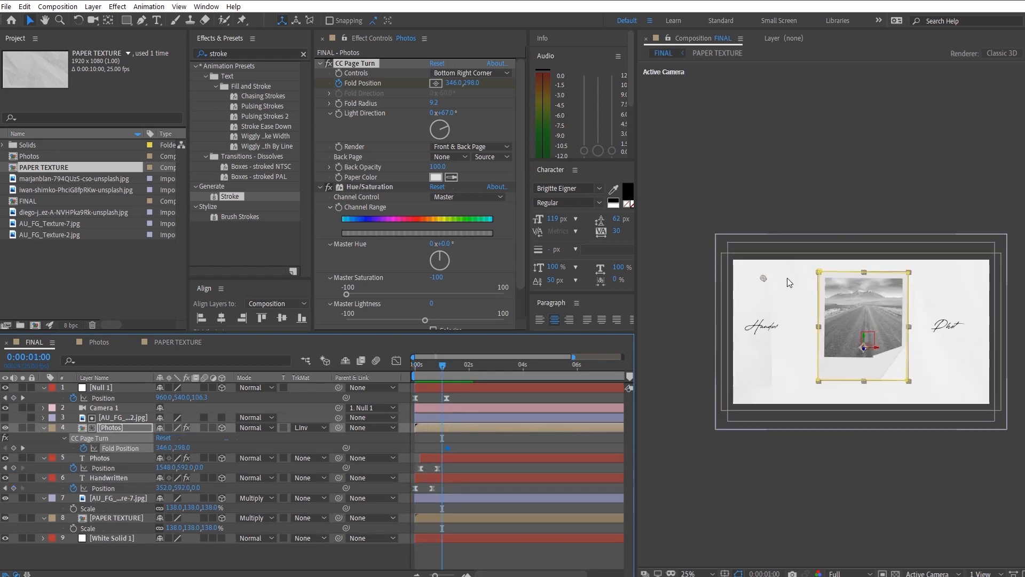
pyautogui.moveTo(764, 278); pyautogui.dragTo(370, 328)
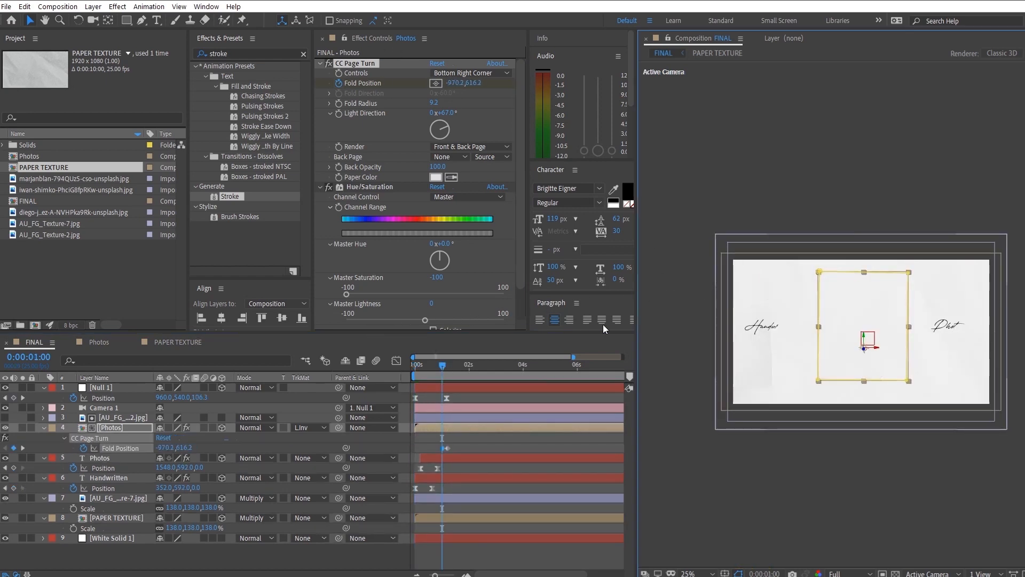
pyautogui.moveTo(603, 325); pyautogui.dragTo(720, 264)
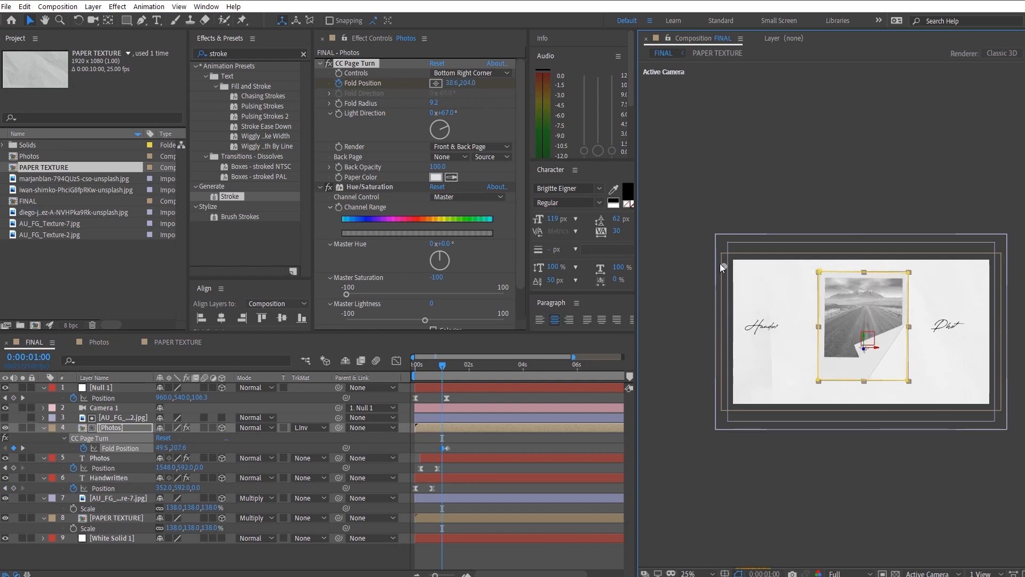
pyautogui.moveTo(443, 447); pyautogui.dragTo(424, 450)
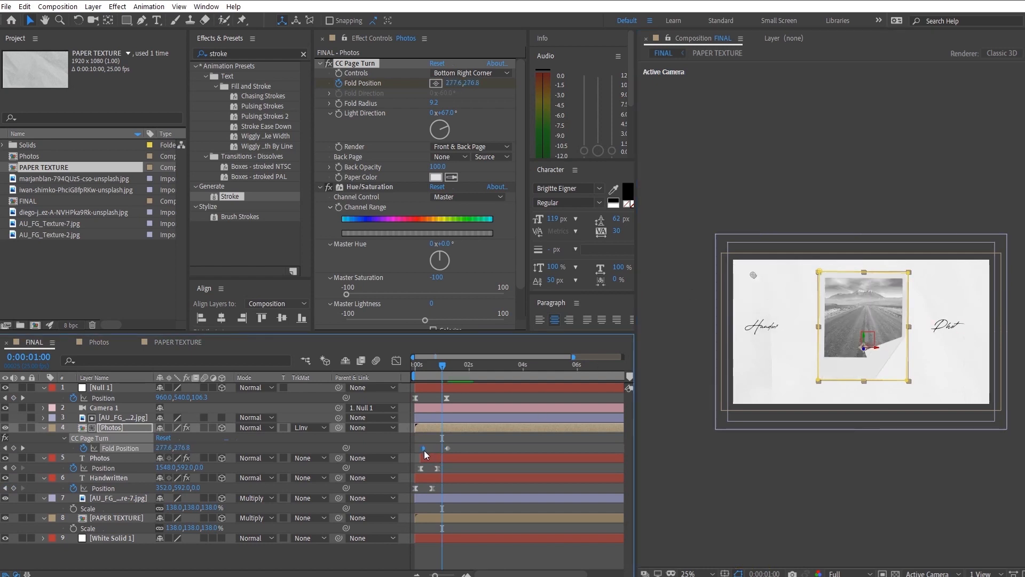
pyautogui.click(424, 370)
pyautogui.press('space')
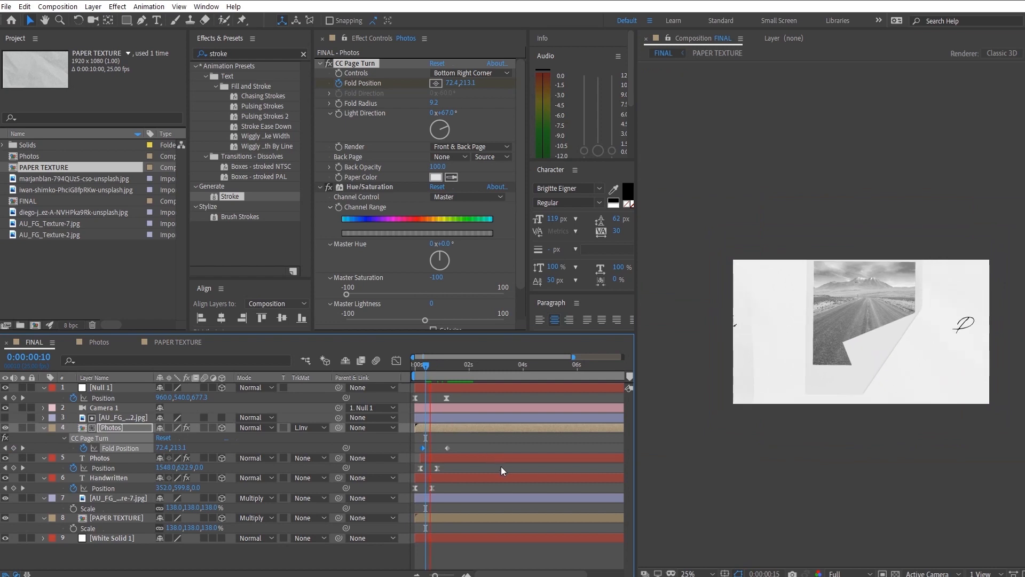
pyautogui.click(415, 368)
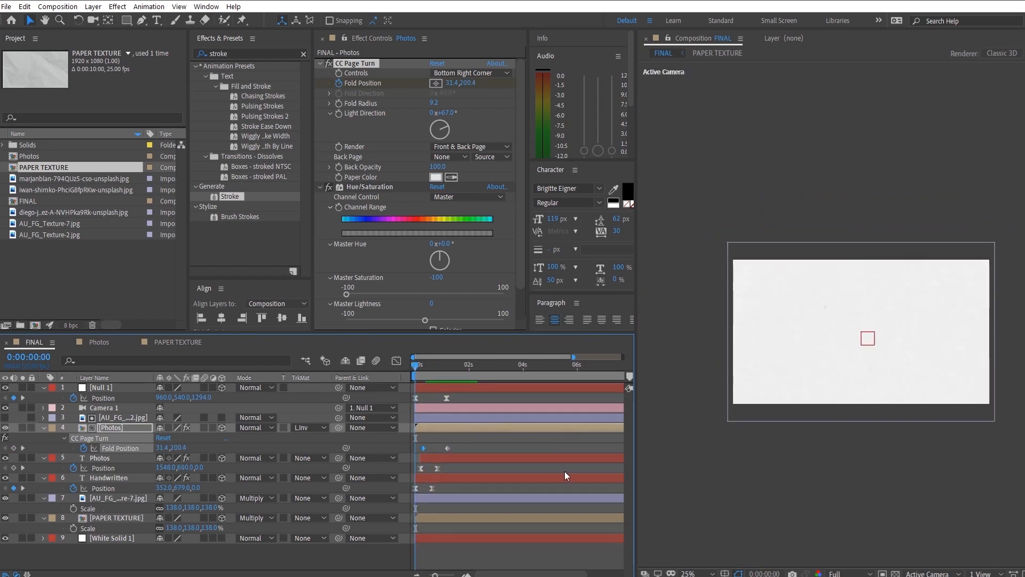
pyautogui.press('space')
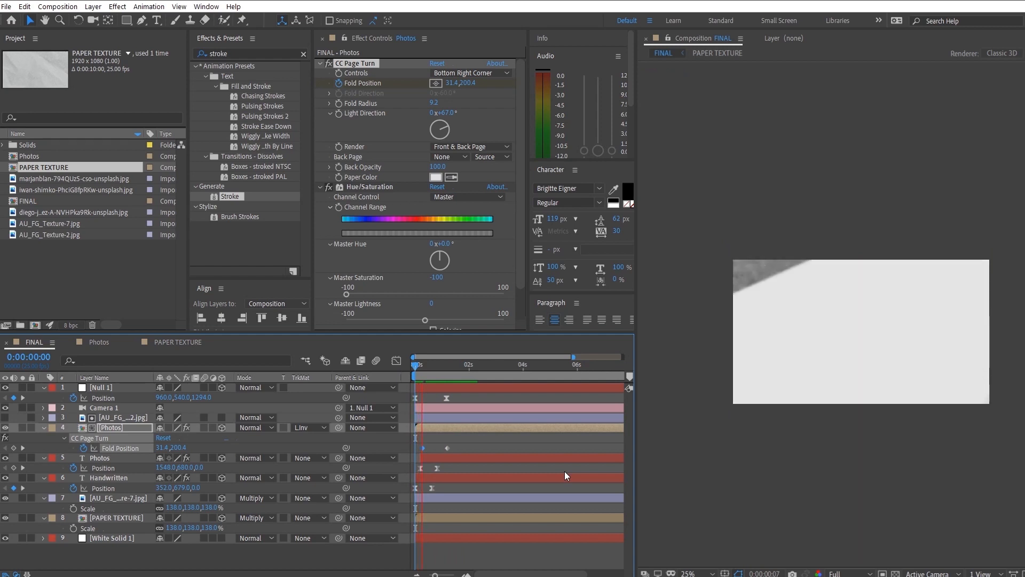
pyautogui.press('space')
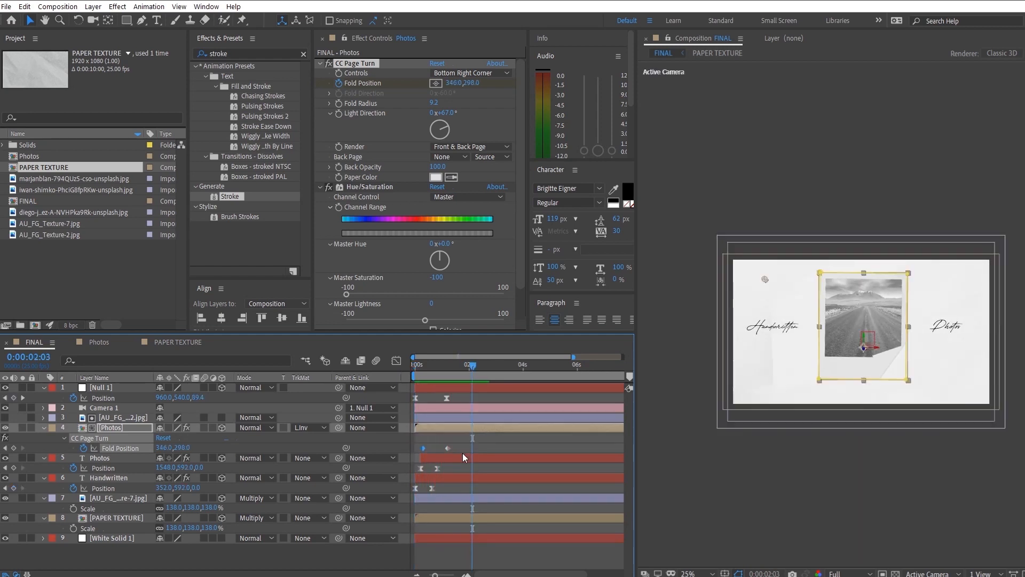
# - Ease the polaroid's two Fold Position keyframes, check them in the speed graph and preview the animation
pyautogui.moveTo(477, 439); pyautogui.dragTo(410, 450)
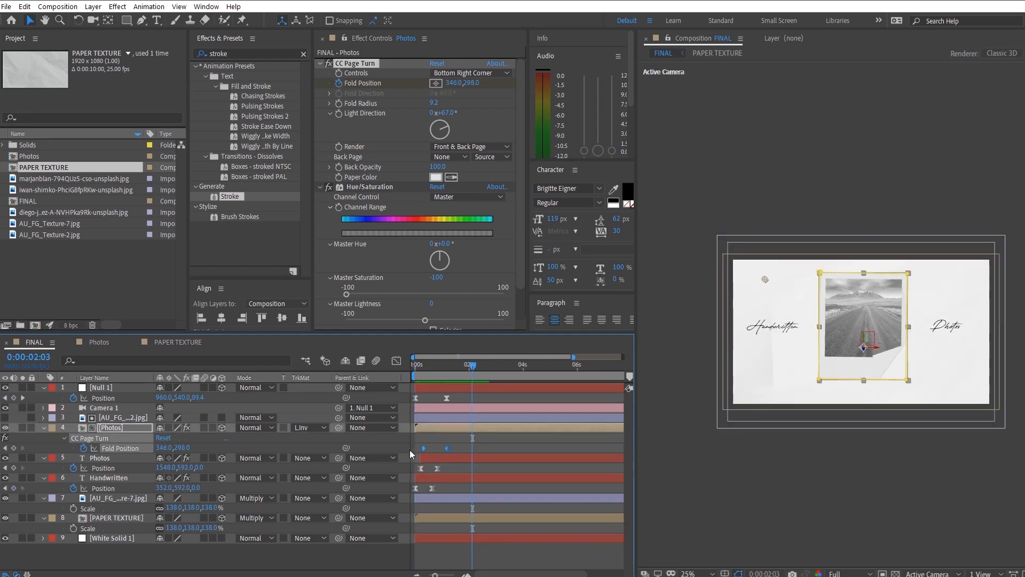
pyautogui.click(397, 360)
pyautogui.moveTo(459, 519); pyautogui.dragTo(436, 551)
pyautogui.click(398, 361)
pyautogui.click(418, 368)
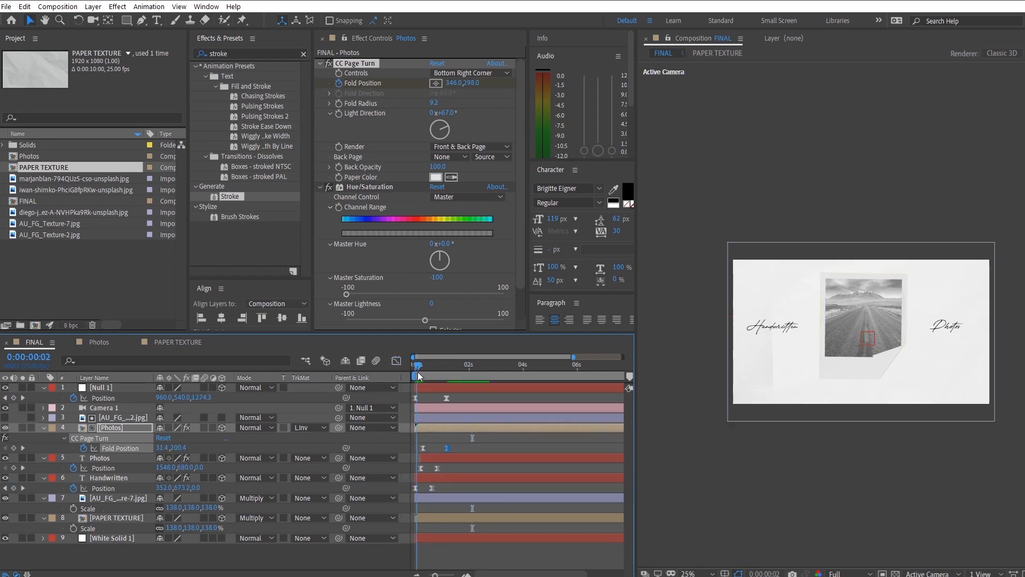
pyautogui.press('space')
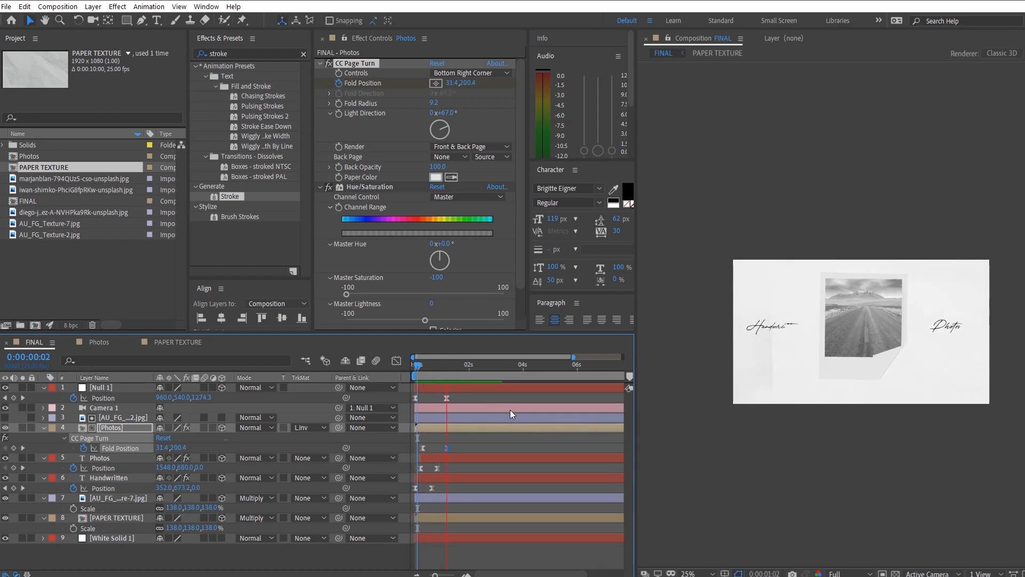
pyautogui.press('space')
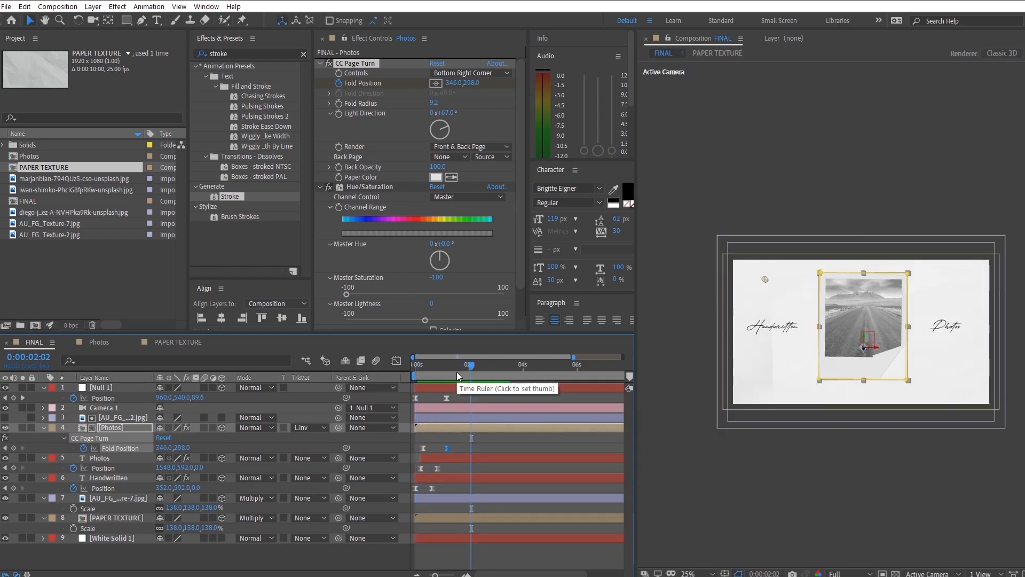